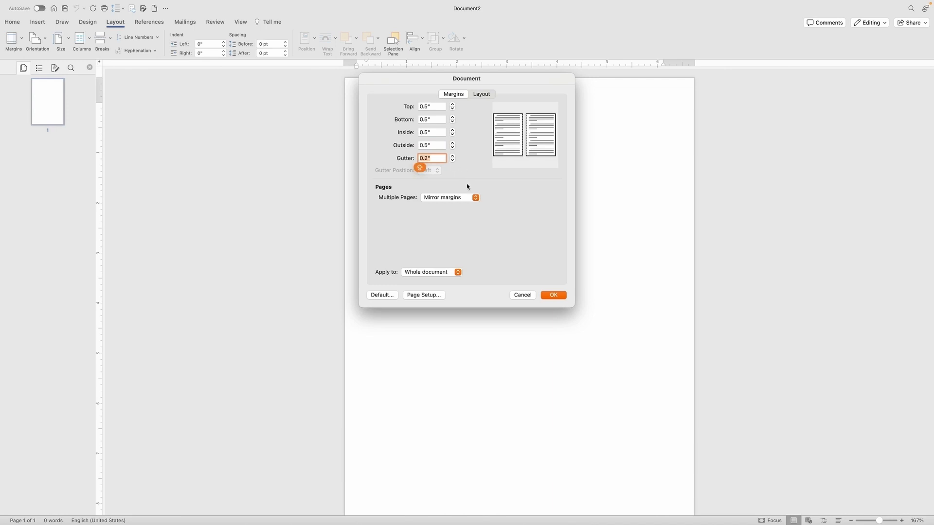
# - Set the document's multiple pages option to Book fold with 20 sheets in the booklet
pyautogui.click(468, 199)
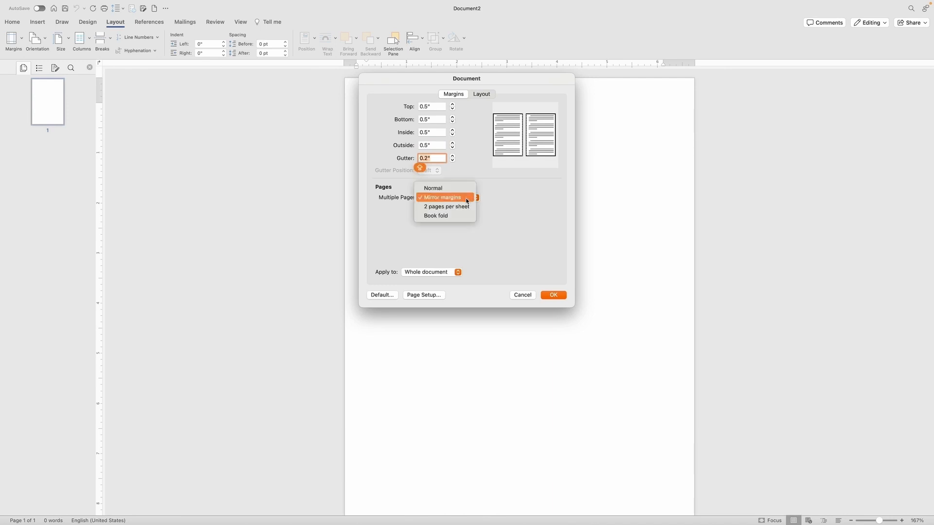
pyautogui.click(453, 216)
pyautogui.click(441, 212)
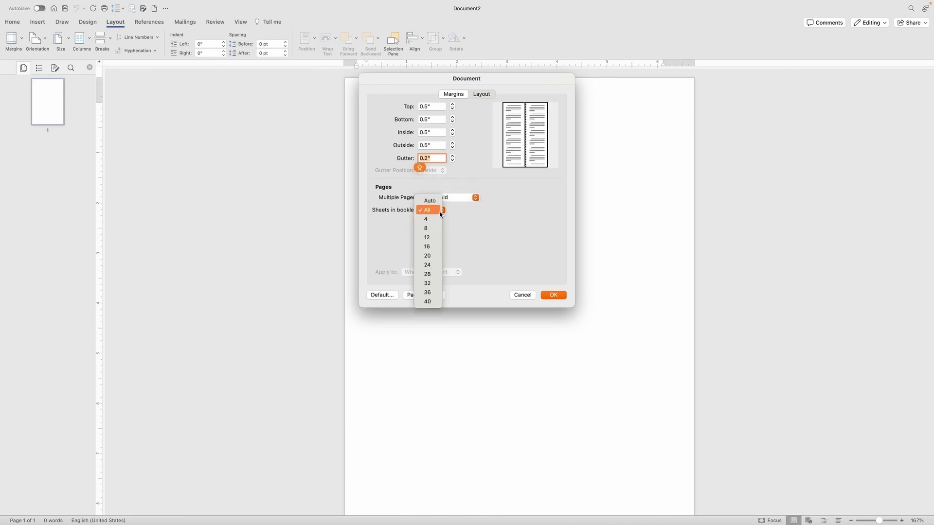
pyautogui.click(426, 255)
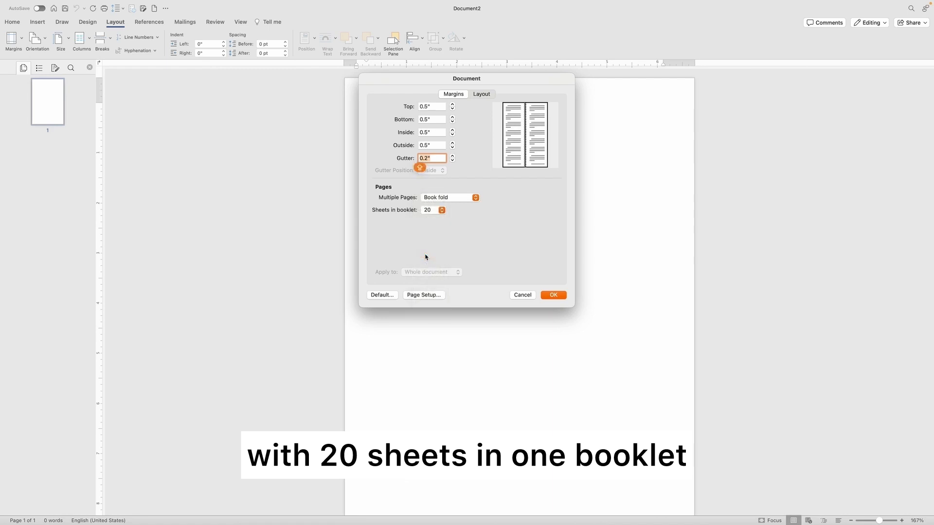
# - Set the paper size to US Letter in landscape and apply the document setup, ignoring the printable-area margin issue
pyautogui.click(424, 294)
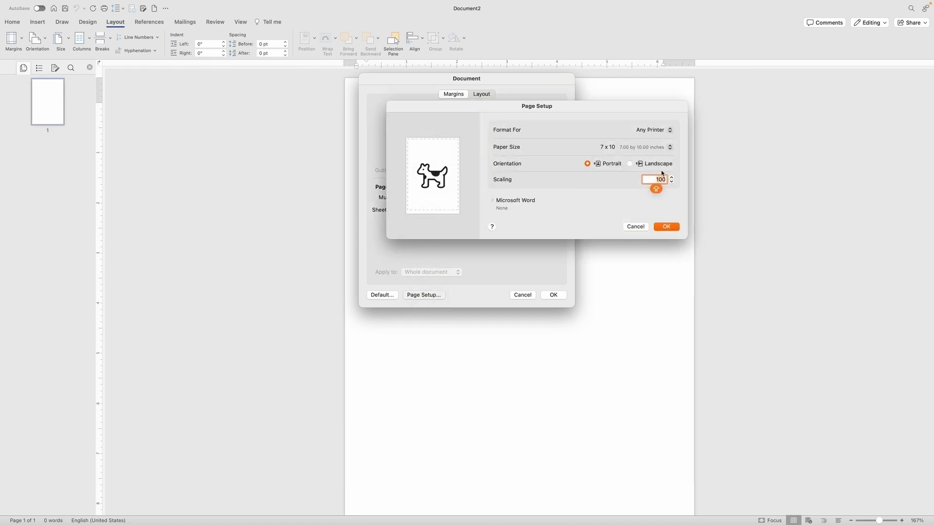
pyautogui.click(645, 148)
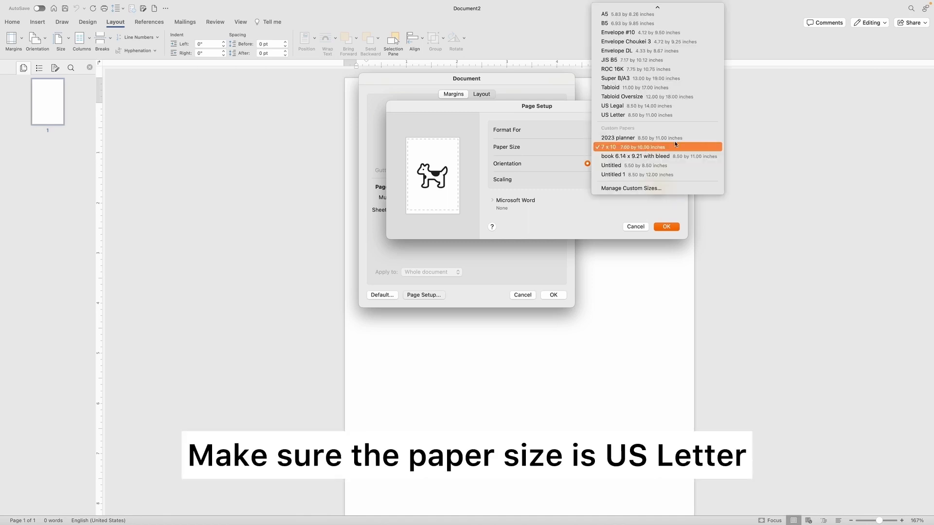
pyautogui.click(663, 116)
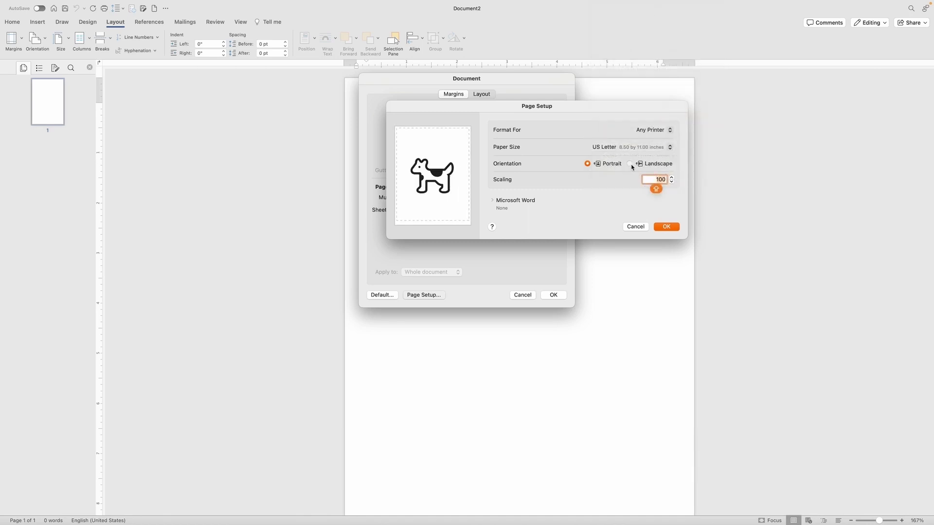
pyautogui.click(630, 164)
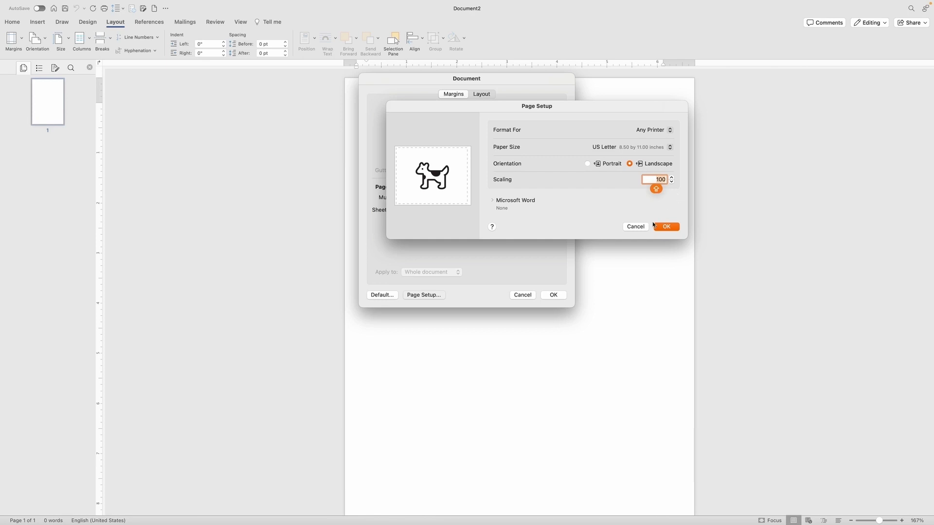
pyautogui.click(666, 226)
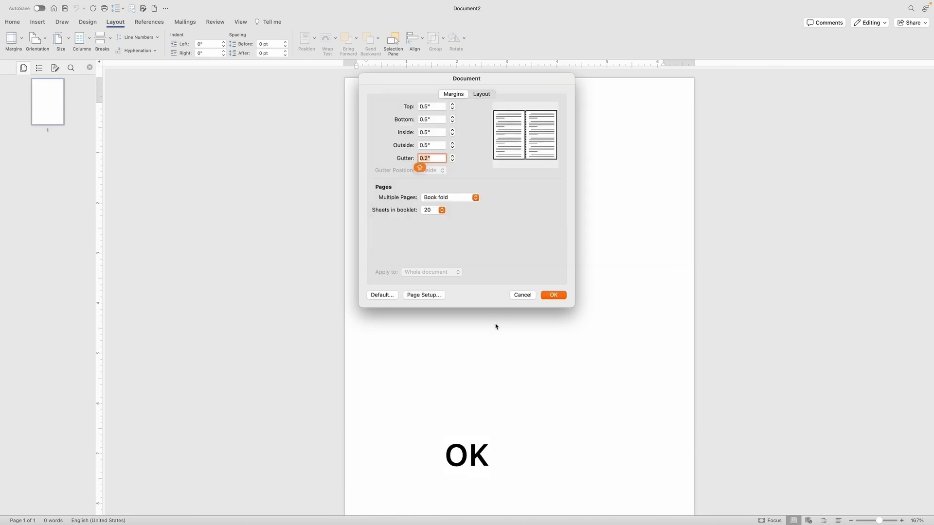
pyautogui.click(554, 295)
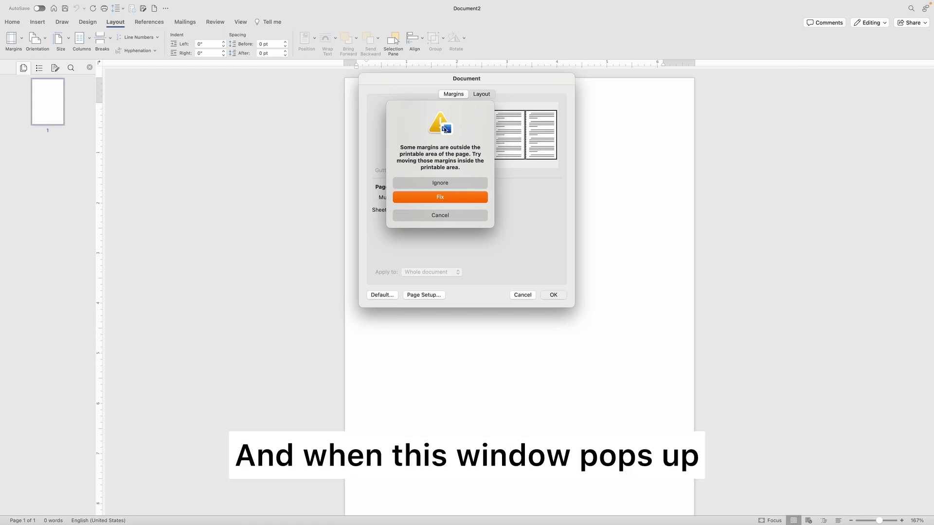
pyautogui.click(431, 184)
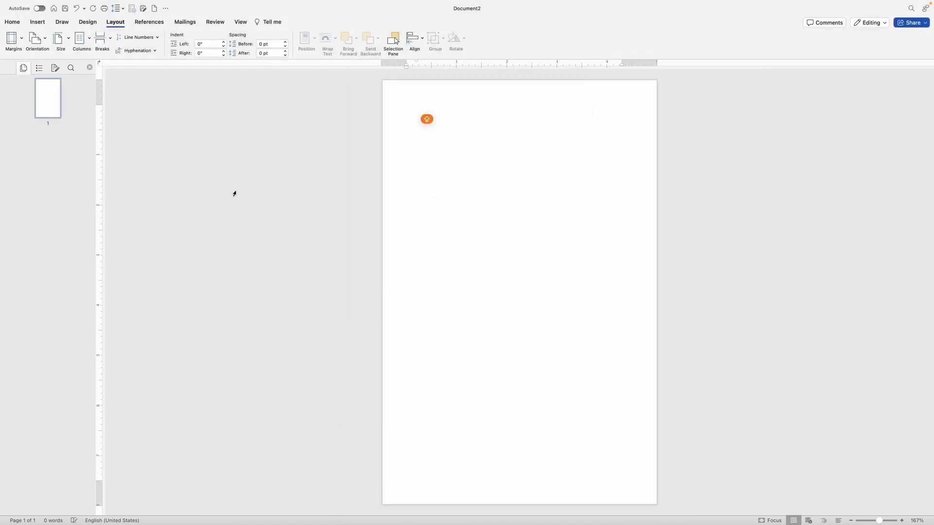
# - Modify the Normal style, using Garamond at 10.5 pt, justified and single-spaced, and add it to the template
pyautogui.click(11, 24)
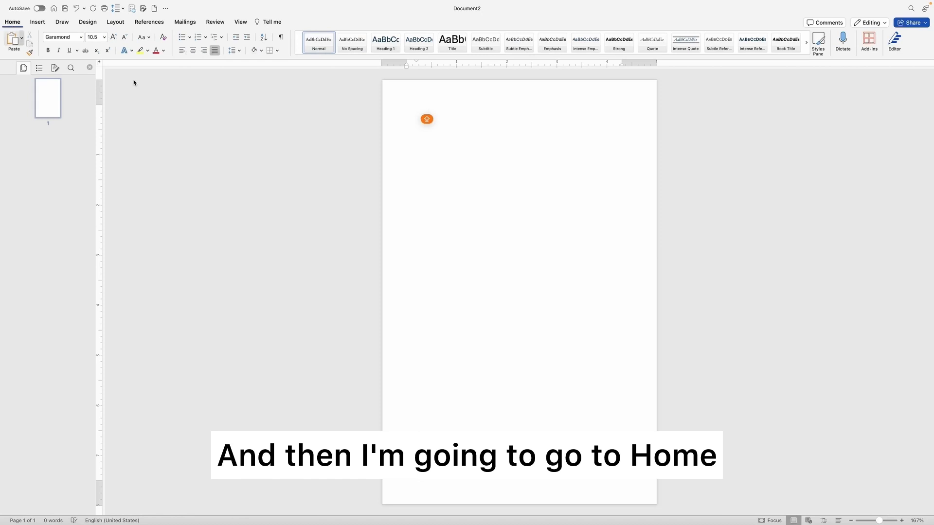
pyautogui.rightClick(316, 40)
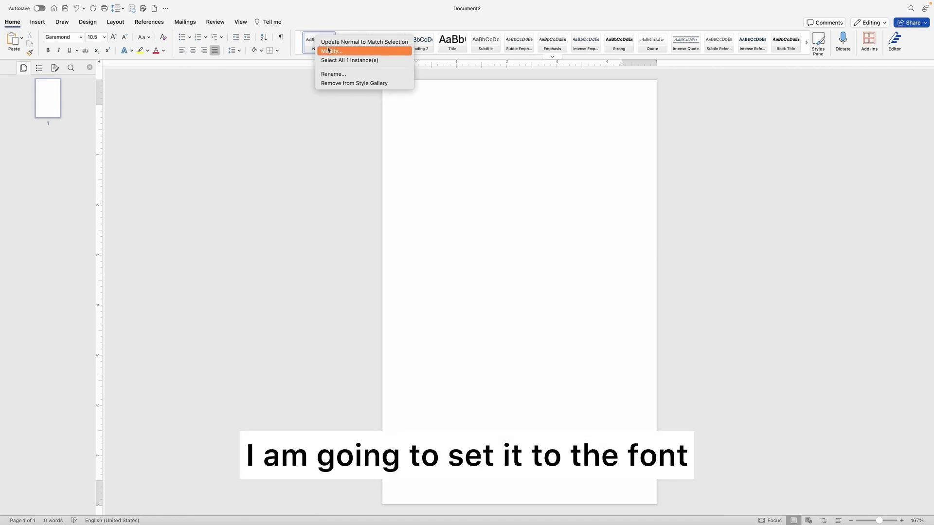
pyautogui.click(329, 50)
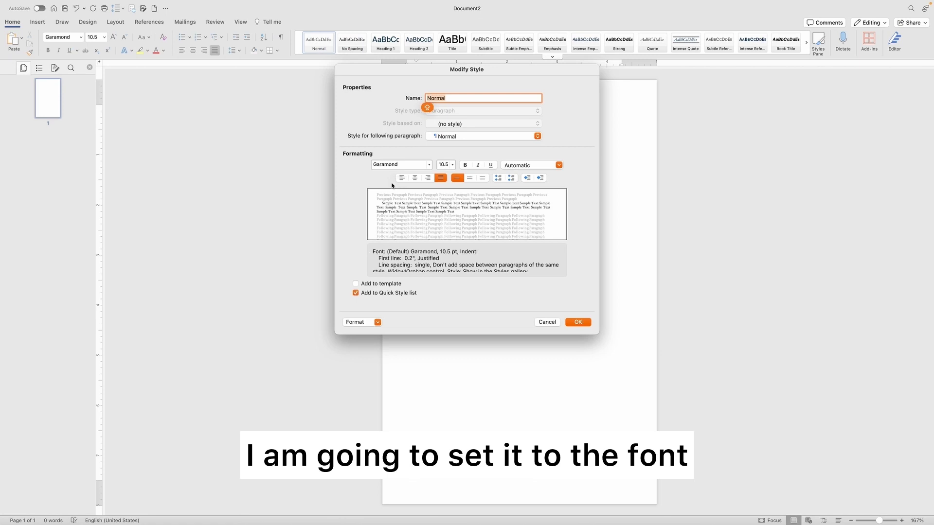
pyautogui.click(407, 165)
pyautogui.click(443, 165)
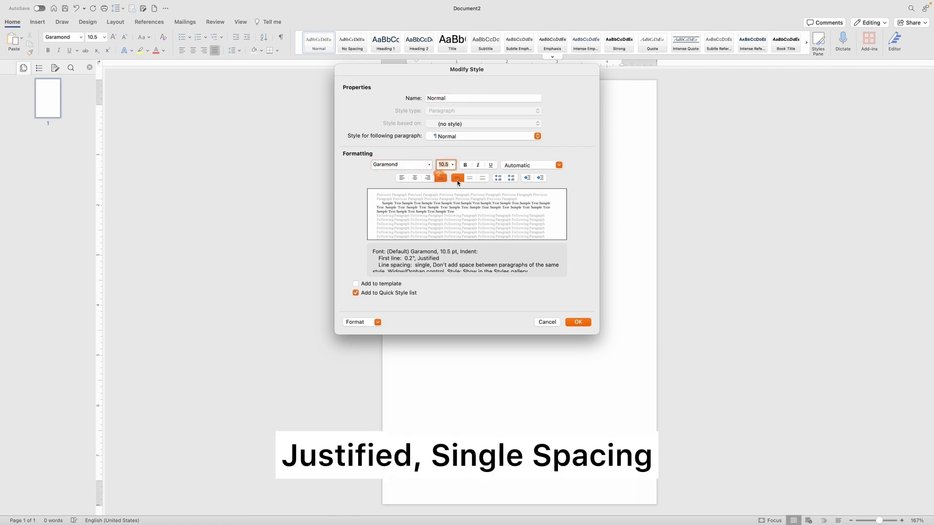
pyautogui.click(355, 284)
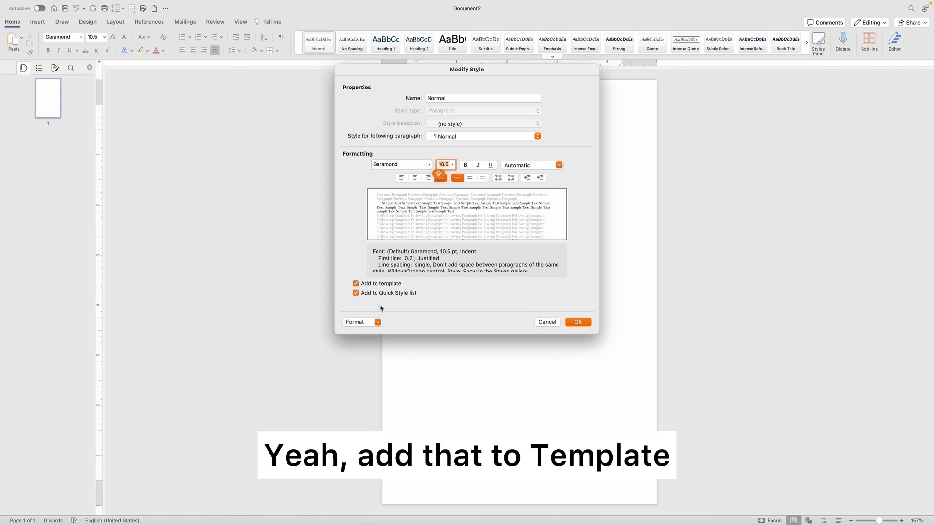
# - Set the Normal style's right paragraph indent to 0" and apply the style changes
pyautogui.click(378, 322)
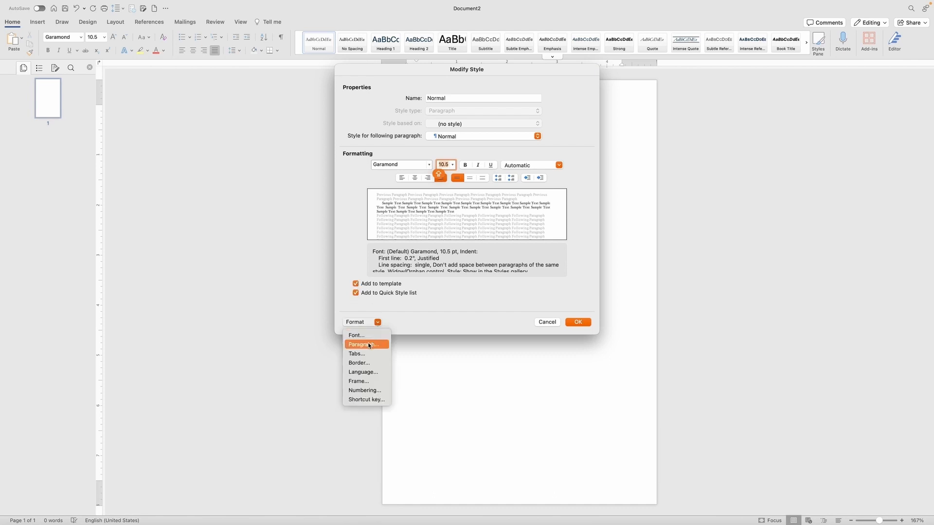
pyautogui.click(358, 344)
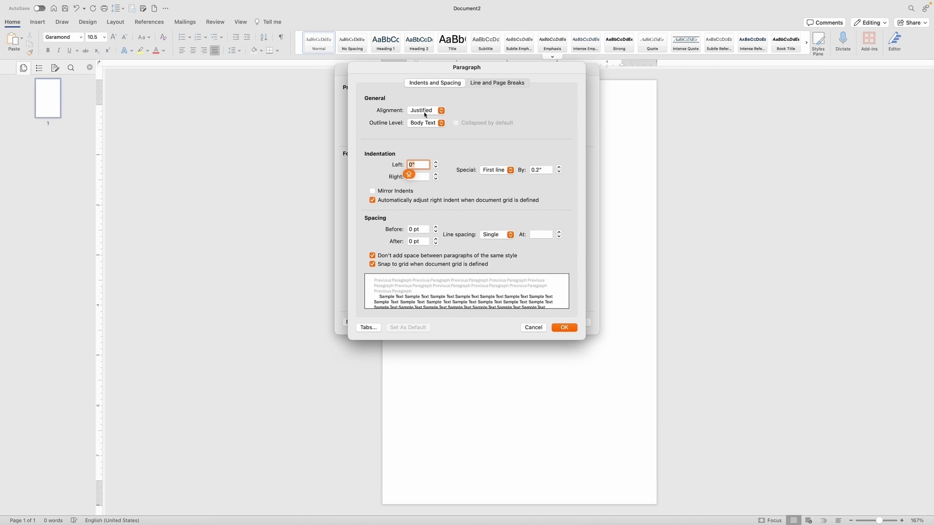
pyautogui.click(421, 177)
pyautogui.write('0"')
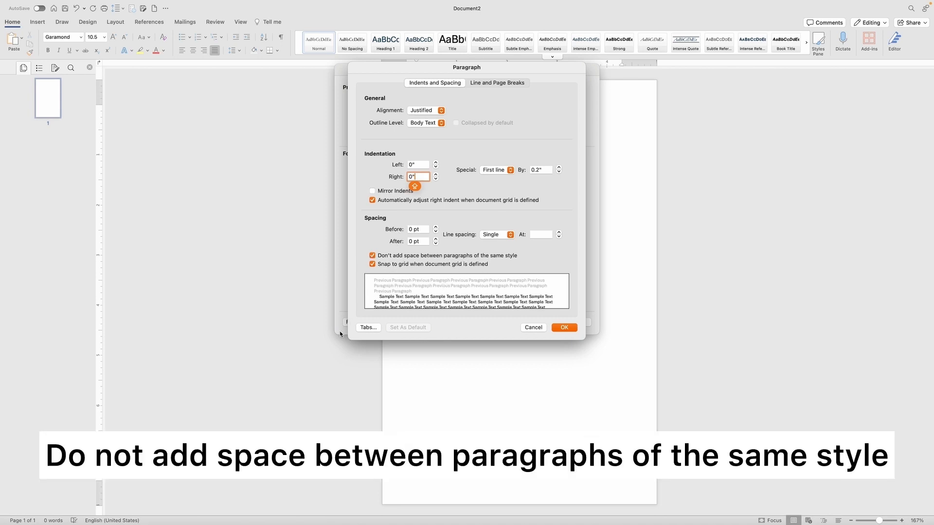
pyautogui.click(564, 327)
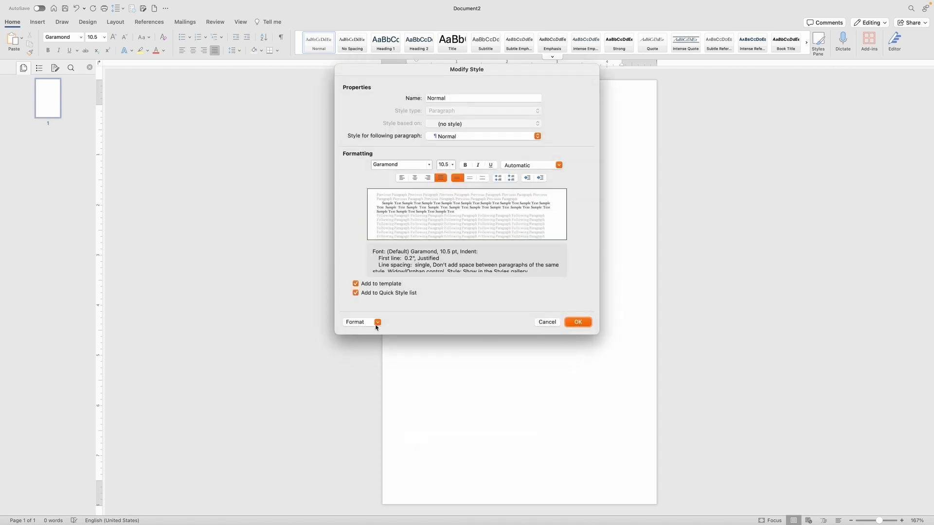
pyautogui.click(579, 322)
# - Insert three consecutive Next Page section breaks in the blank document
pyautogui.click(115, 22)
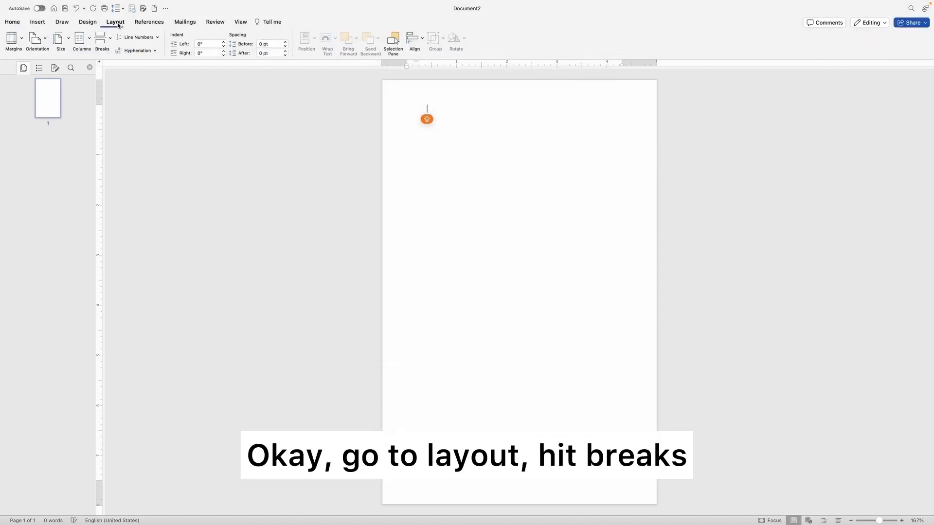
pyautogui.click(100, 39)
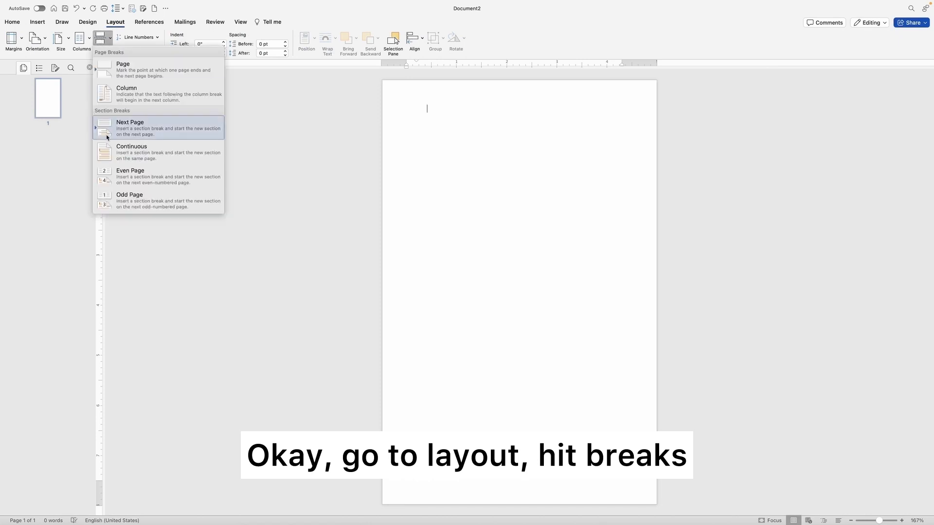
pyautogui.click(107, 134)
pyautogui.click(103, 32)
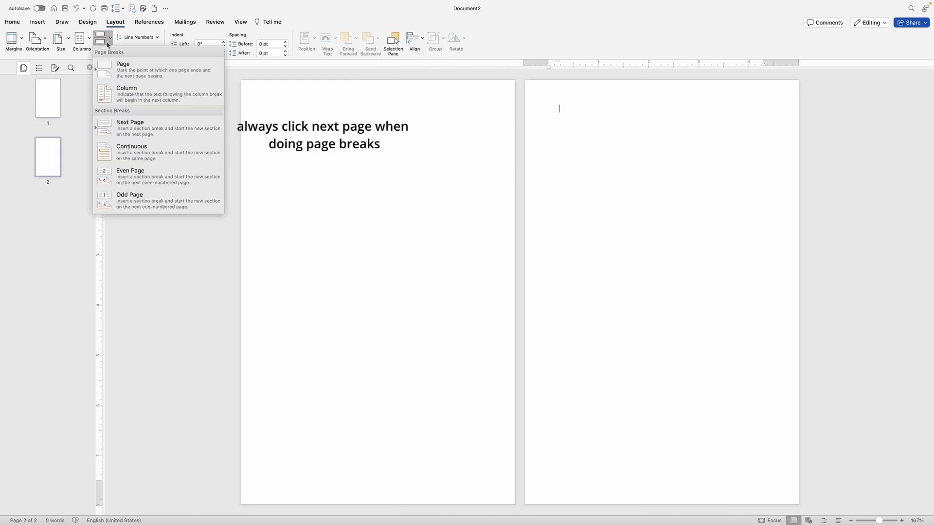
pyautogui.click(121, 133)
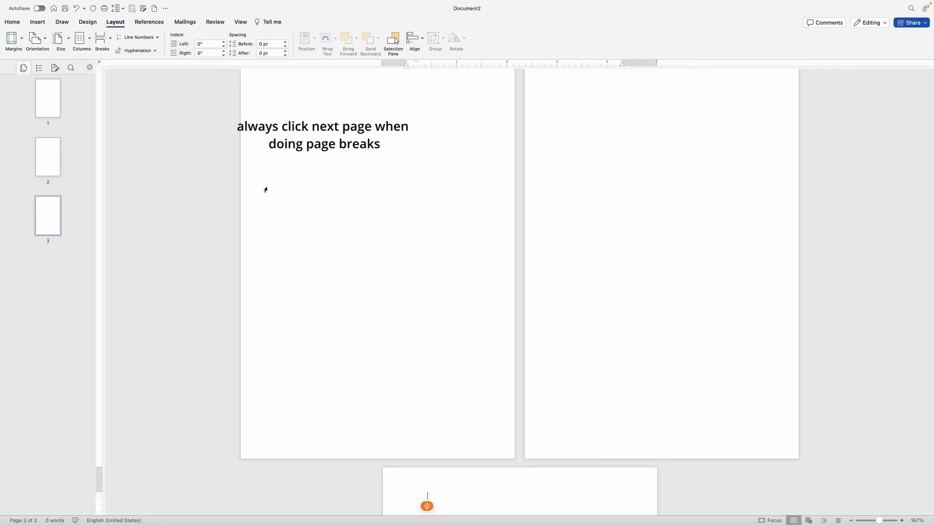
pyautogui.click(103, 43)
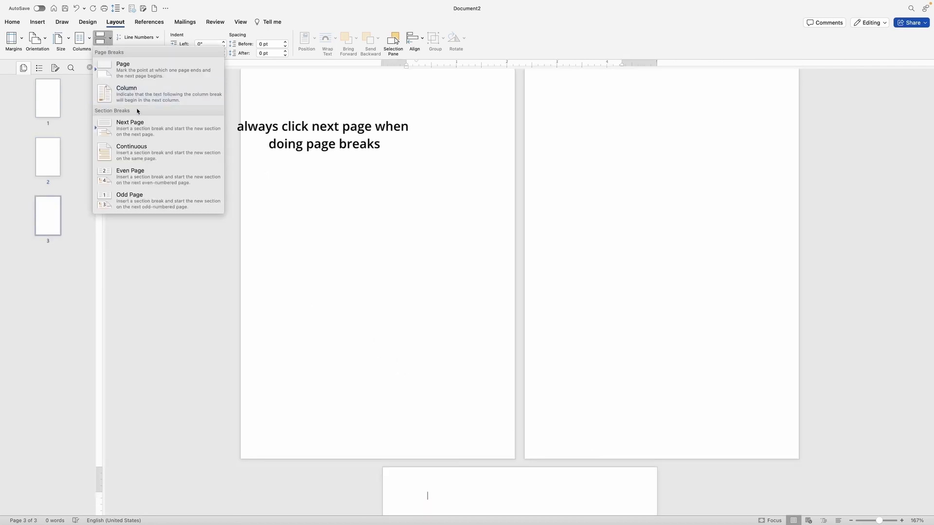
pyautogui.click(137, 129)
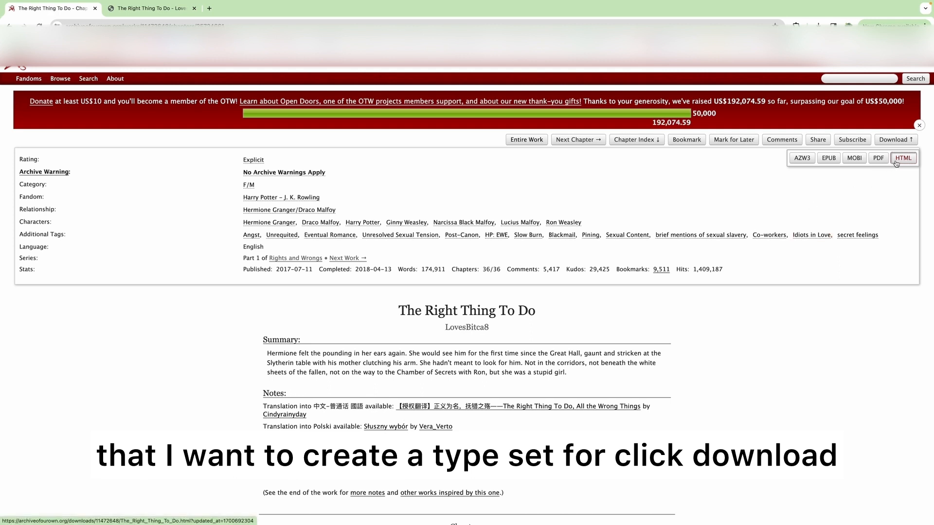
# - Switch to the browser and download "The Right Thing To Do" from Archive of Our Own in HTML format
pyautogui.click(897, 144)
pyautogui.click(899, 141)
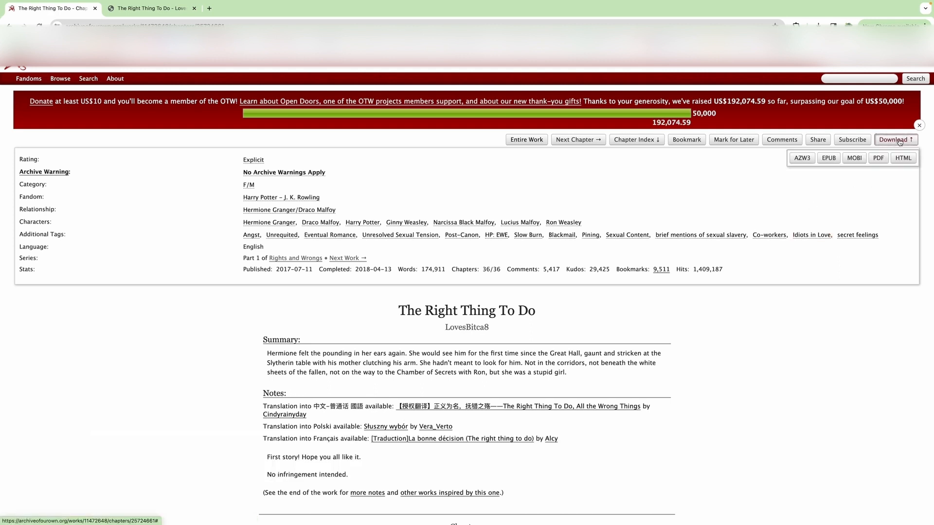
pyautogui.click(901, 163)
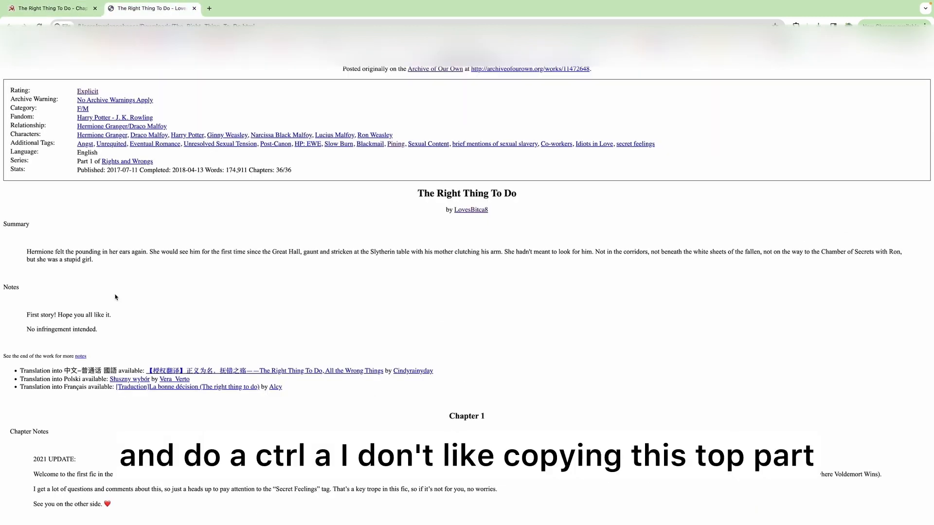
# - Copy the downloaded HTML page's text from the story title through the end, excluding the tag and rating block above it
pyautogui.hotkey('ctrl', 'a')
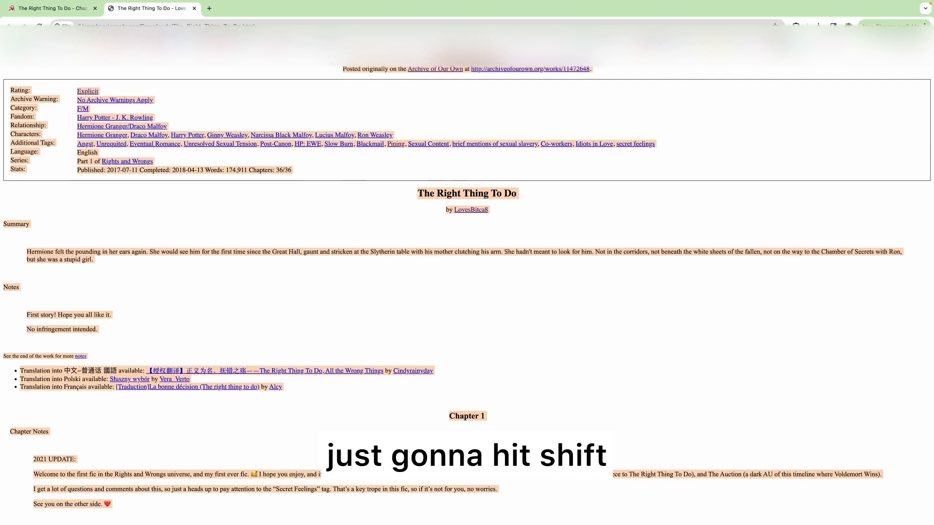
pyautogui.moveTo(343, 61); pyautogui.dragTo(347, 175)
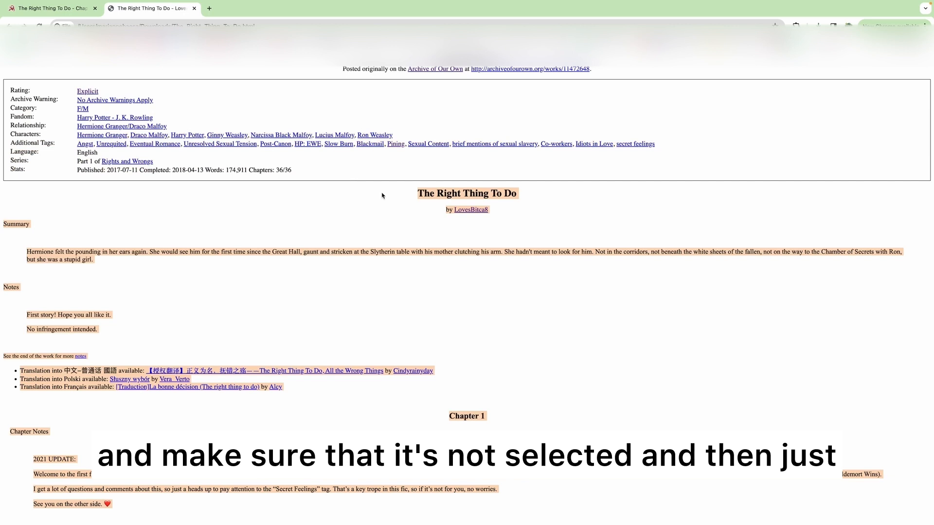
pyautogui.rightClick(464, 254)
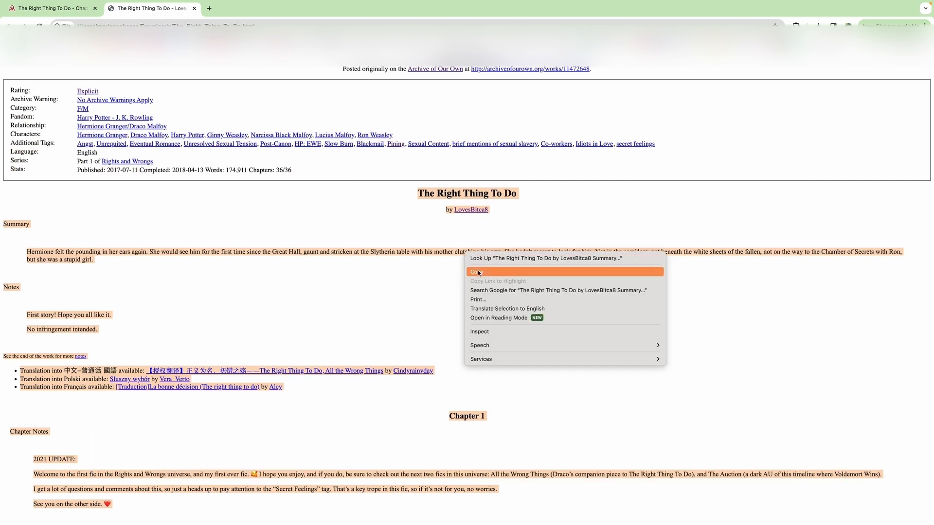
pyautogui.click(478, 271)
# - Switch back to Word and paste the copied story onto the fourth page as Unformatted Text
pyautogui.press('super+Tab')
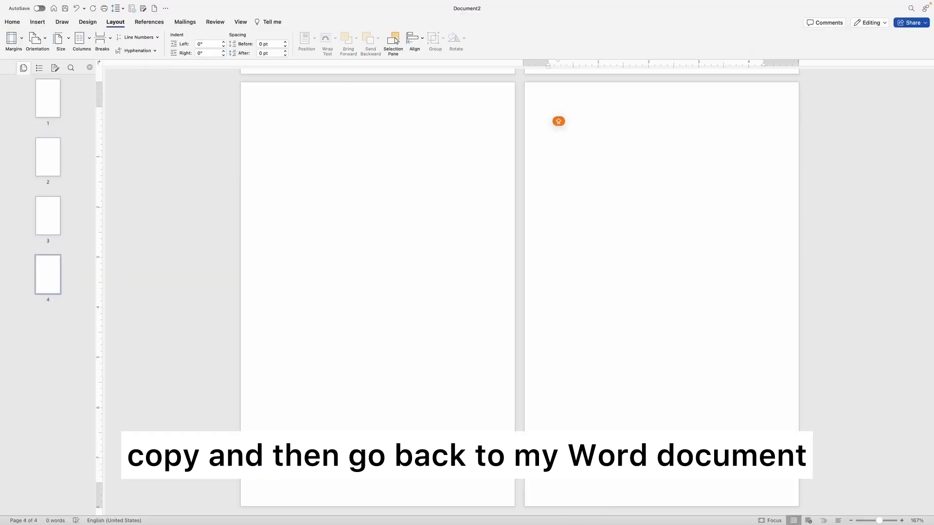
pyautogui.rightClick(568, 116)
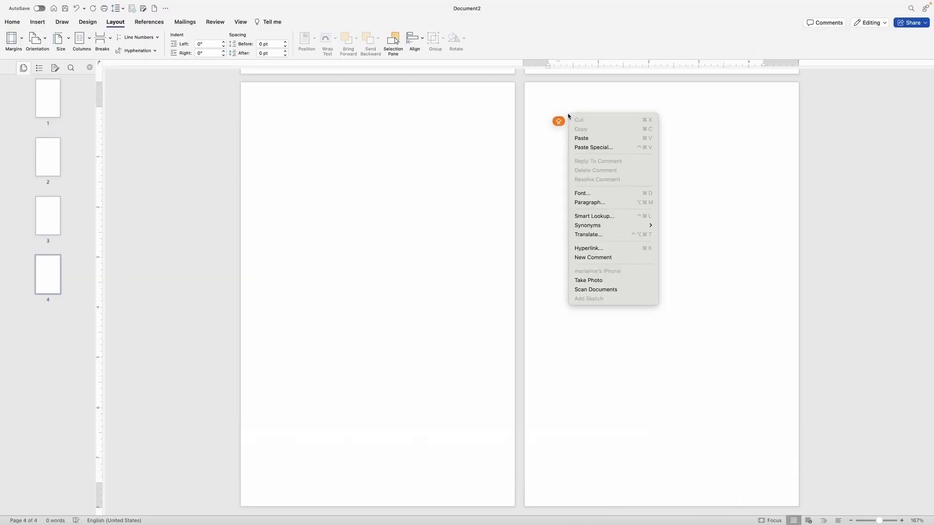
pyautogui.click(592, 146)
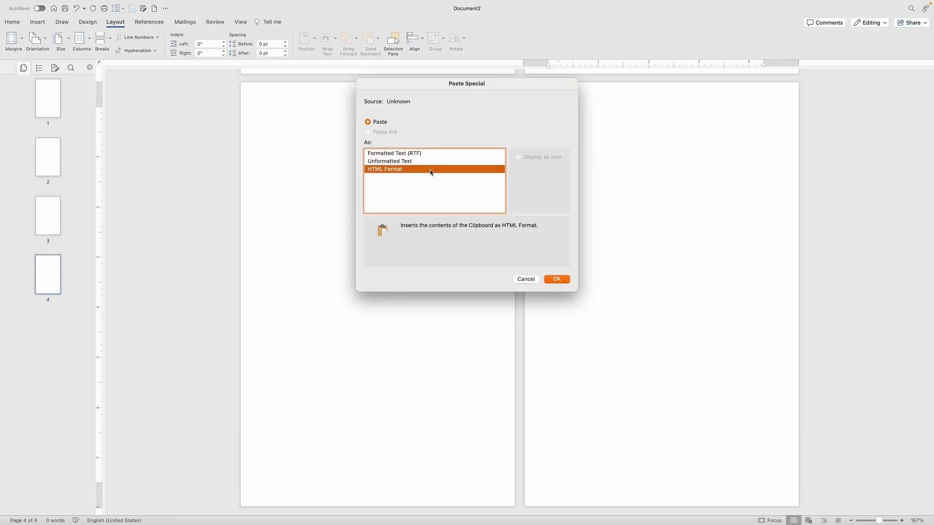
pyautogui.click(408, 162)
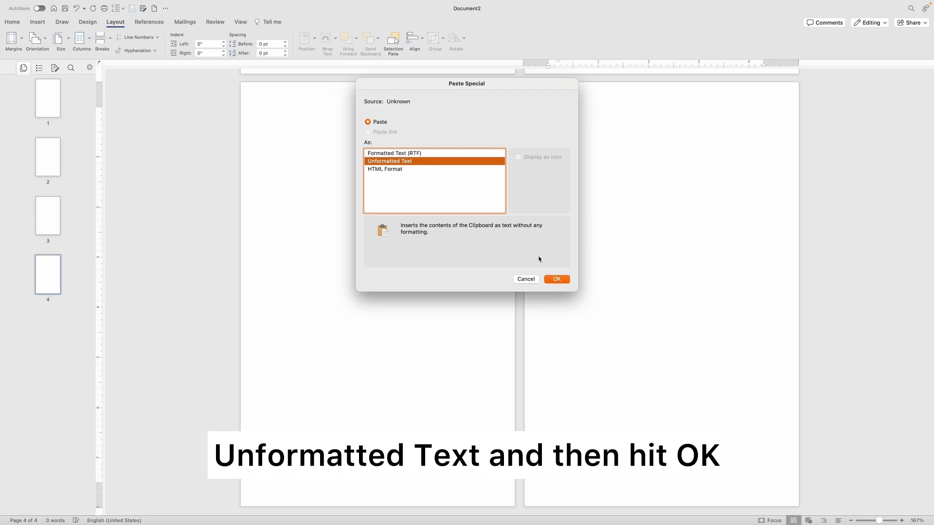
pyautogui.click(557, 279)
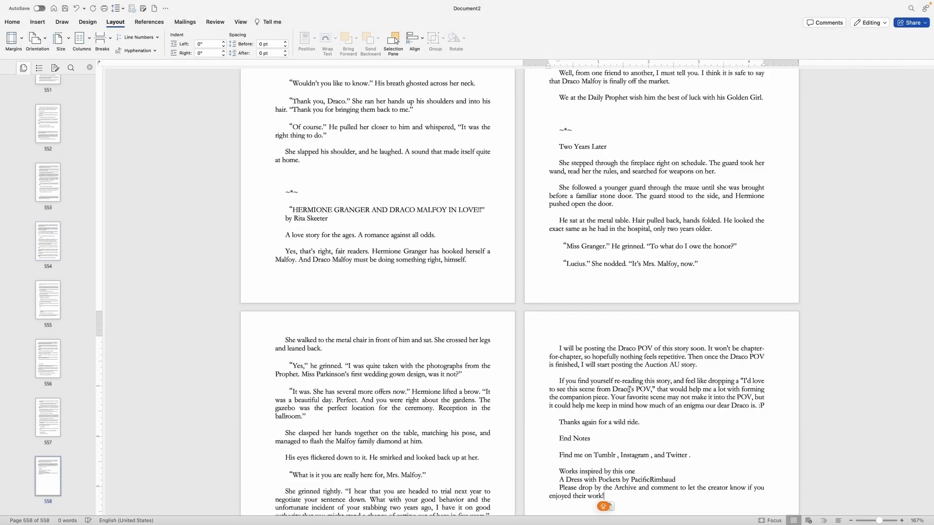
# - Keep only the text of the pasted story and set the whole document's line spacing to 1.15
pyautogui.click(616, 507)
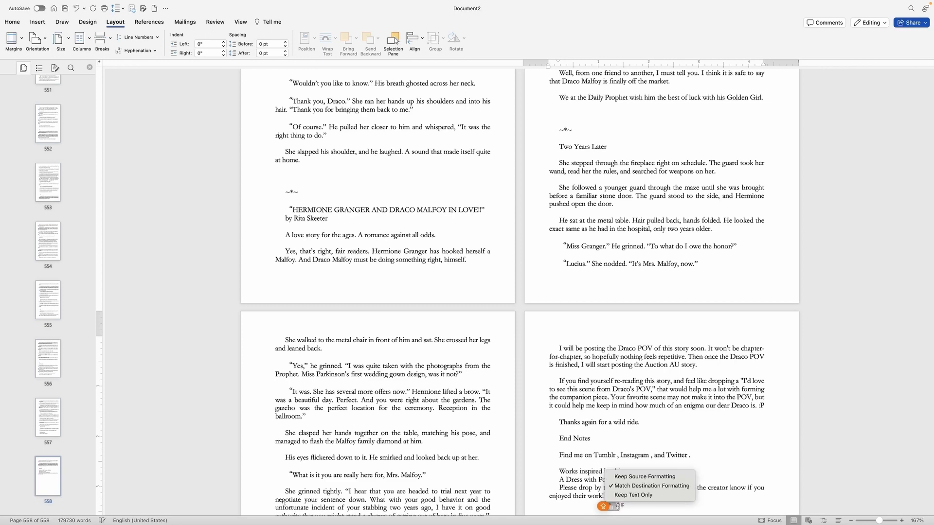
pyautogui.click(620, 495)
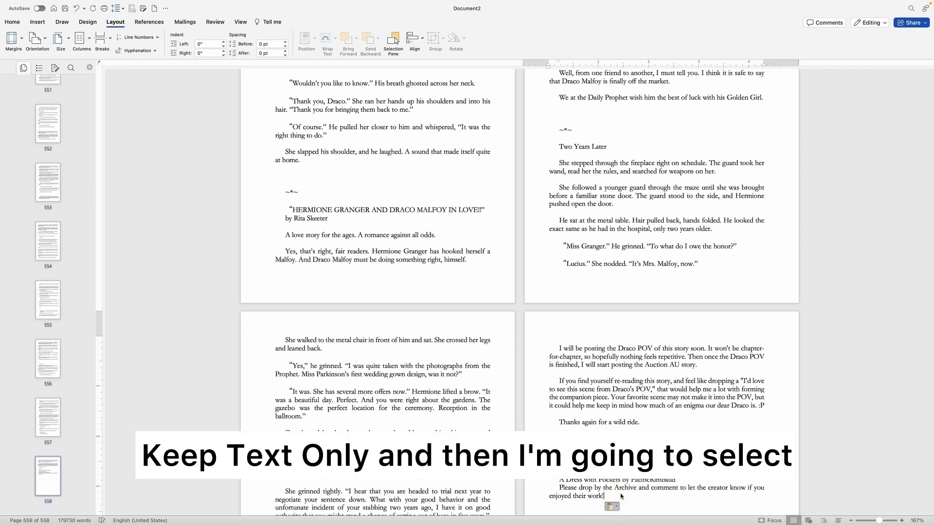
pyautogui.press('super+a')
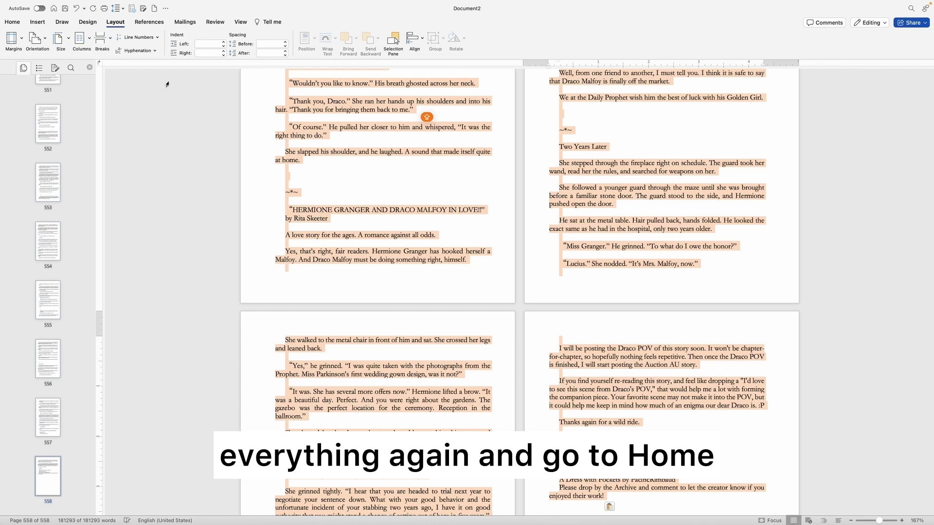
pyautogui.click(11, 22)
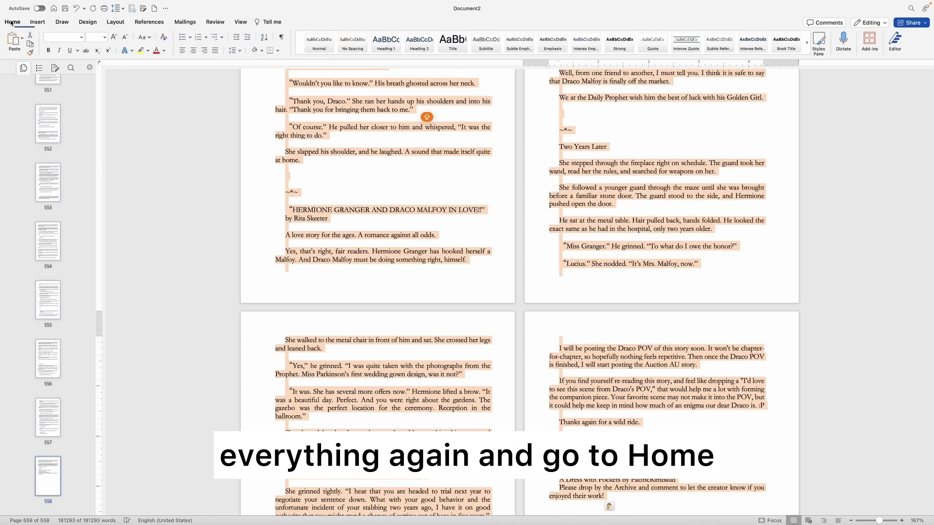
pyautogui.click(234, 50)
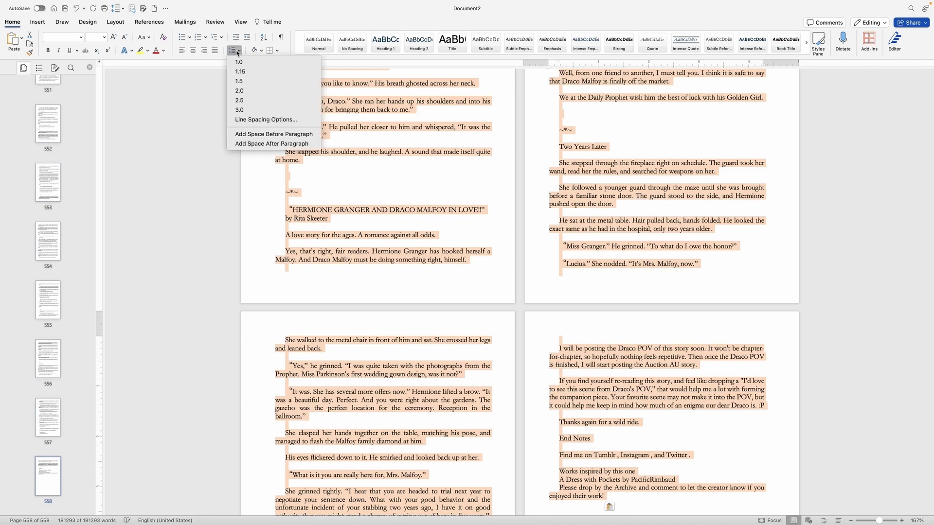
pyautogui.click(236, 72)
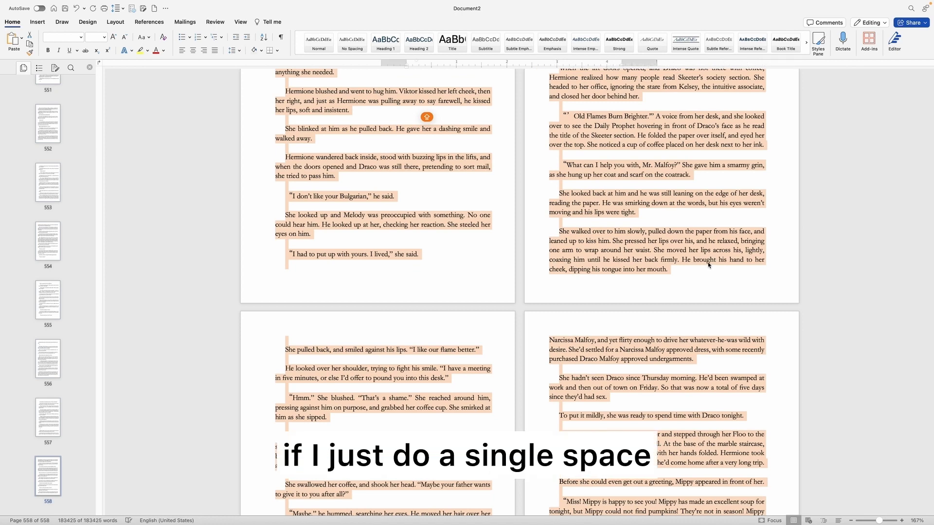
pyautogui.click(443, 292)
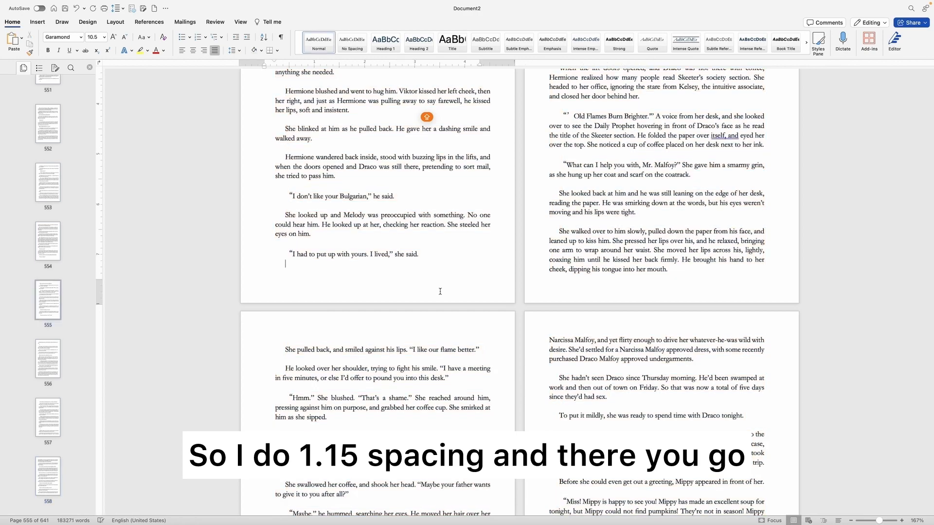
# - Replace every double paragraph mark (^p^p) in the document with a single one (^p)
pyautogui.scroll(10, 440, 291)
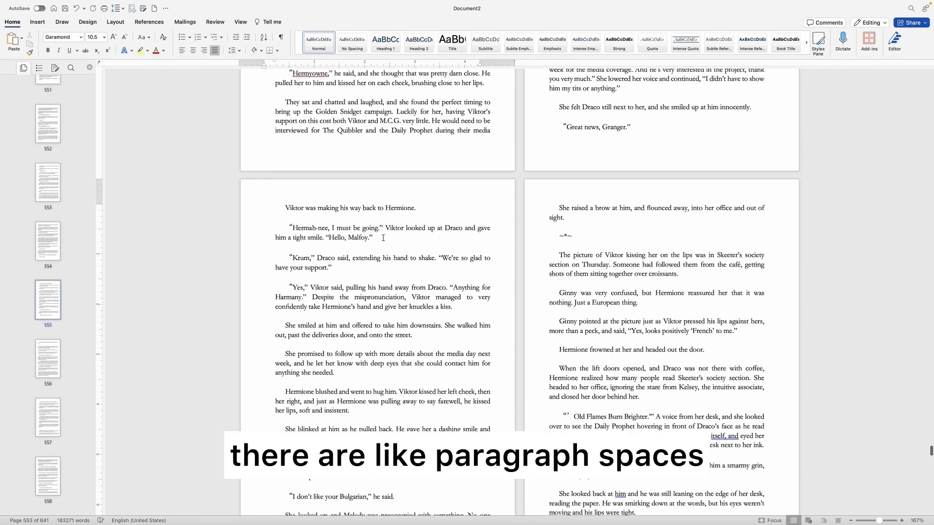
pyautogui.scroll(14, 316, 136)
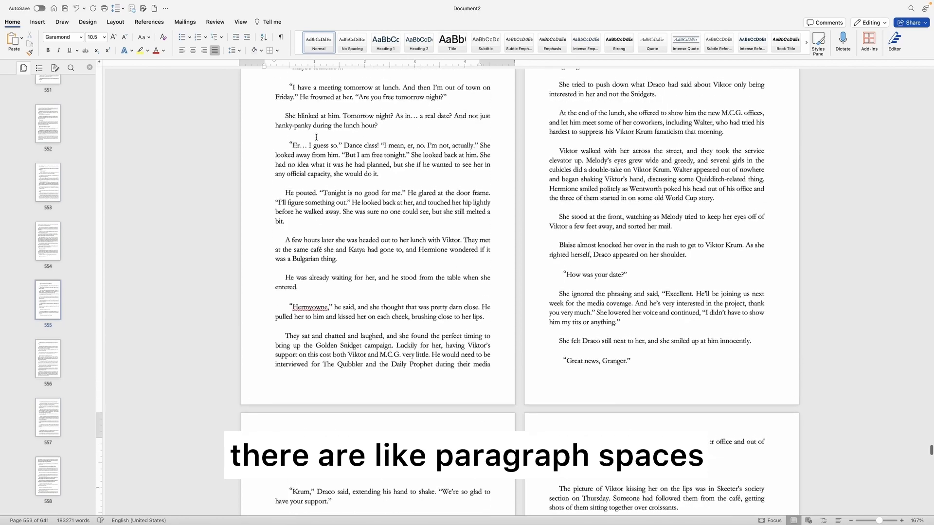
pyautogui.scroll(20, 316, 137)
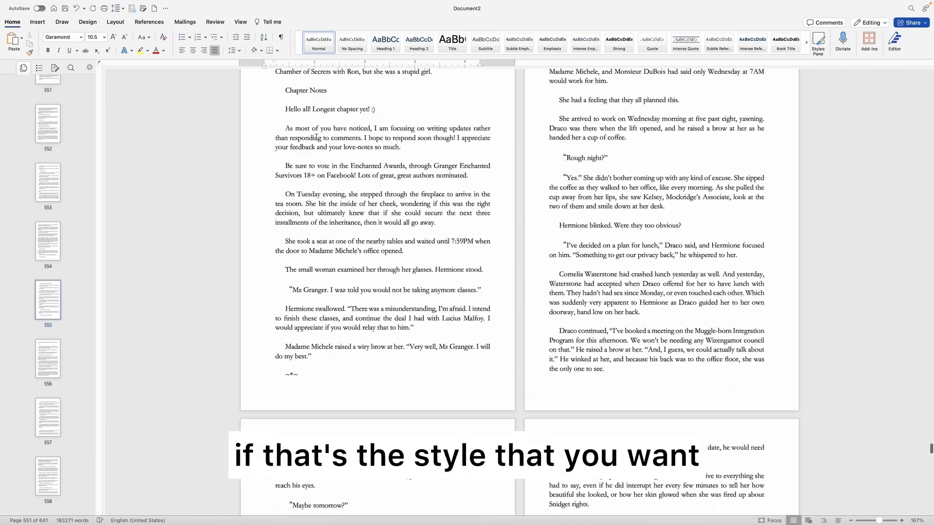
pyautogui.scroll(12, 316, 137)
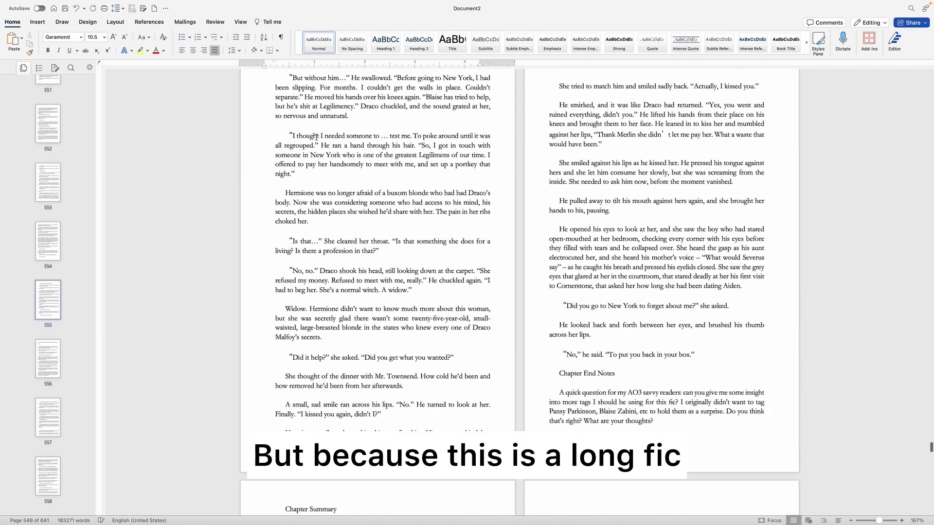
pyautogui.scroll(20, 316, 138)
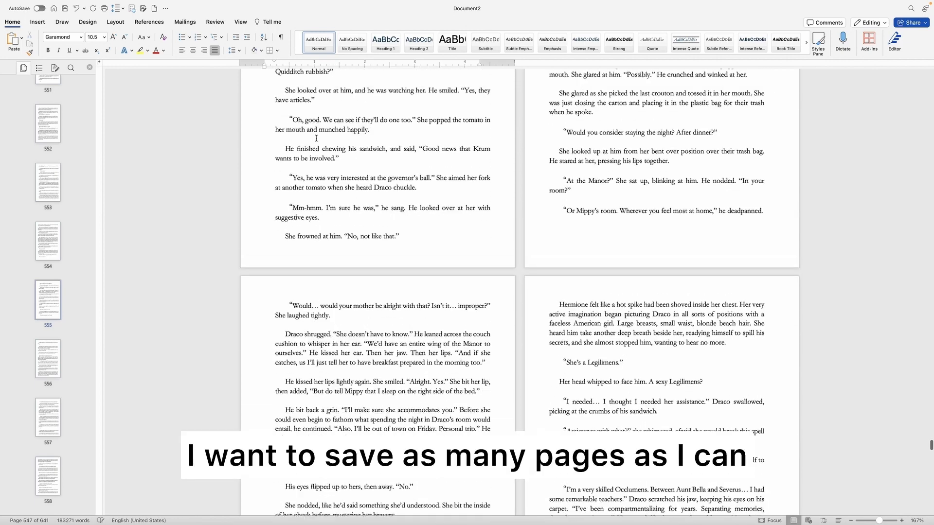
pyautogui.scroll(5, 316, 137)
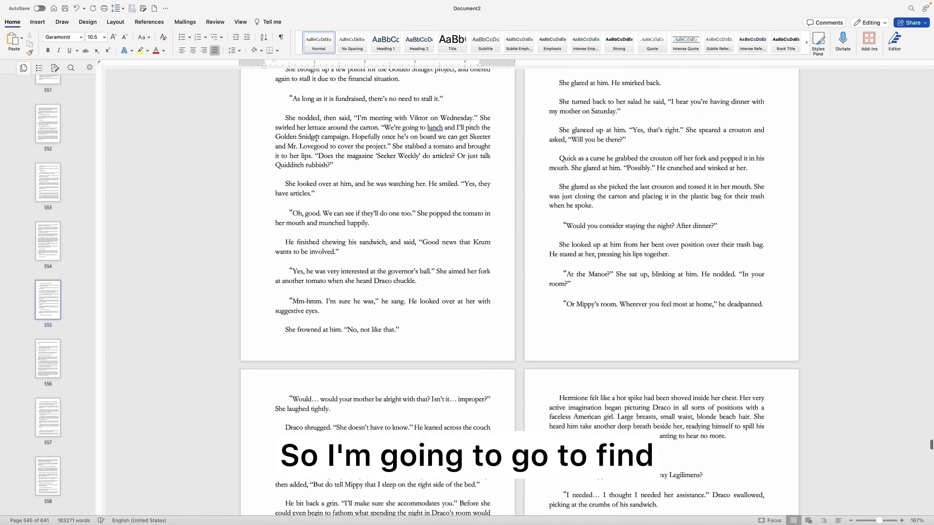
pyautogui.click(71, 68)
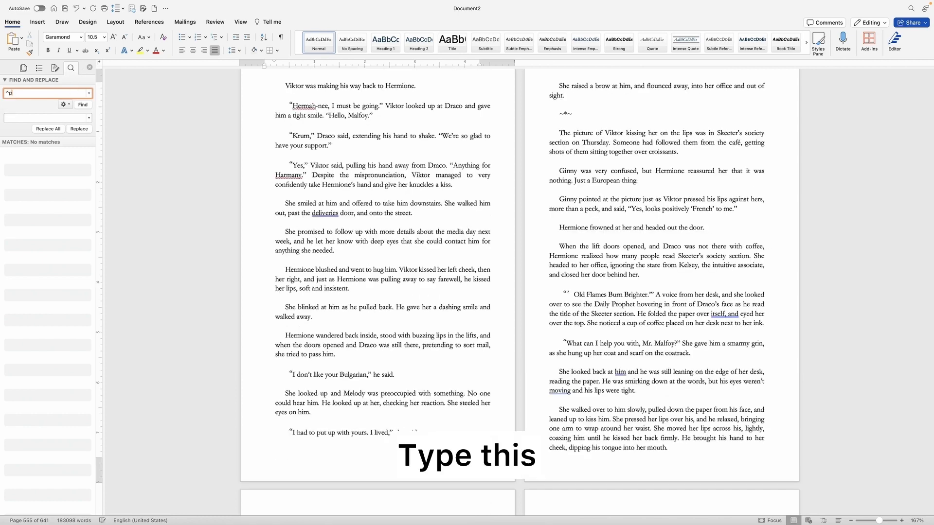
pyautogui.write('^p^p')
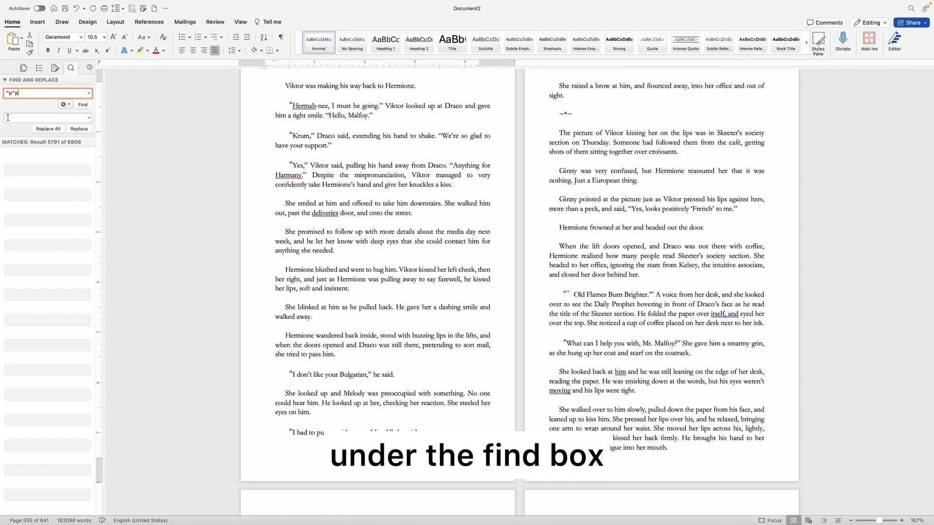
pyautogui.click(15, 117)
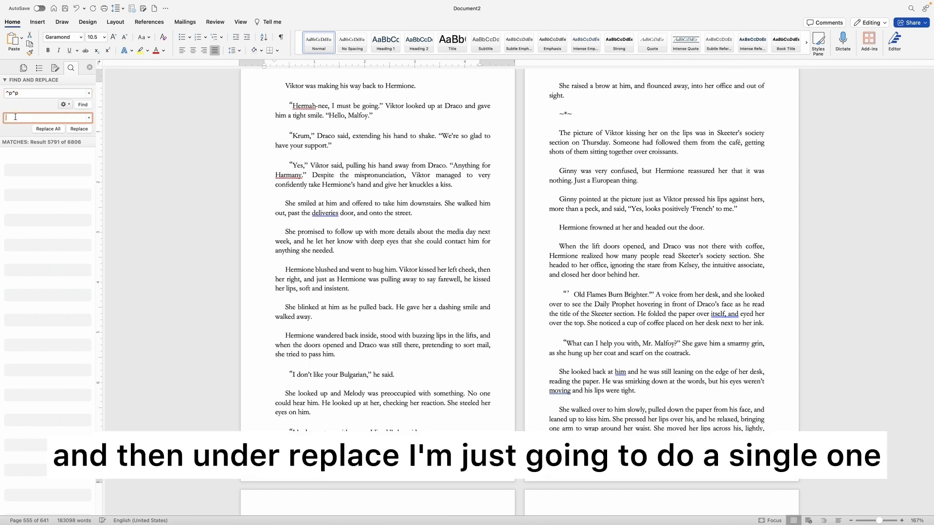
pyautogui.click(55, 130)
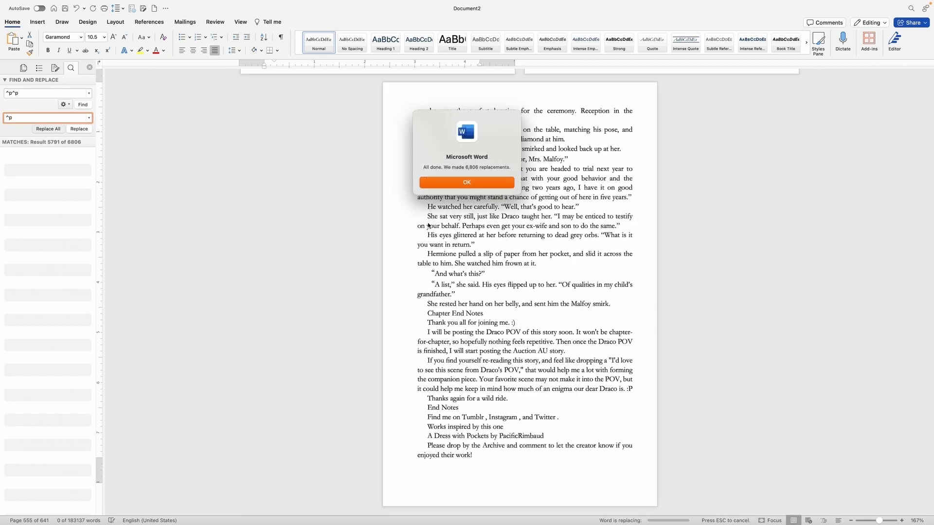
pyautogui.click(466, 182)
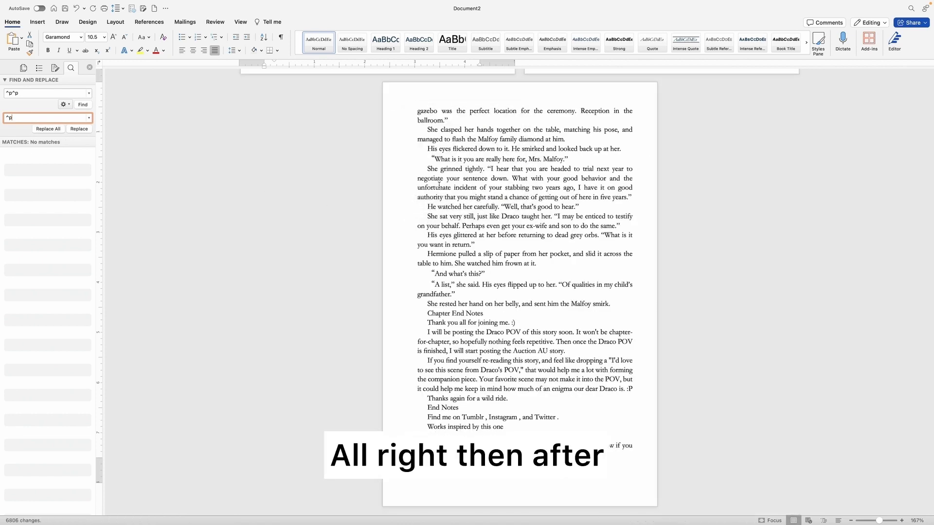
# - Copy the story title "The Right Thing To Do" from page four onto the blank third page
pyautogui.click(38, 70)
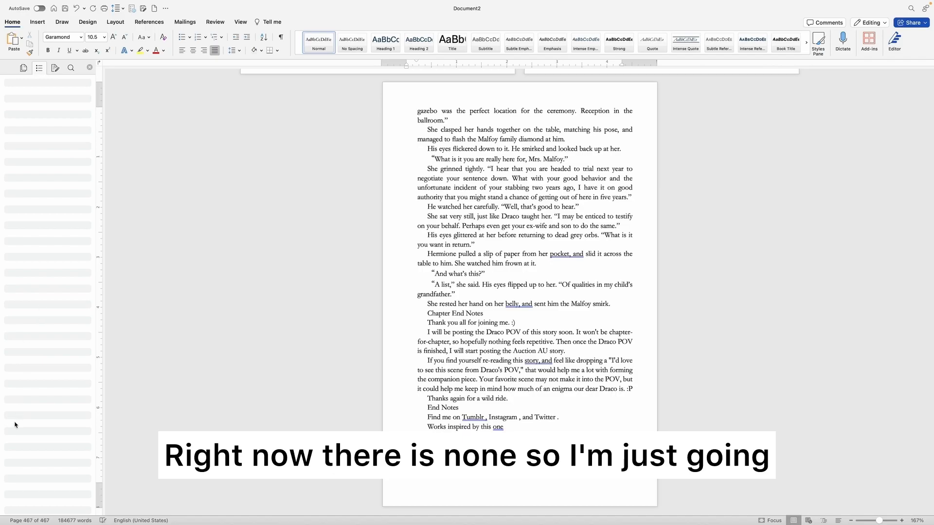
pyautogui.scroll(20, 390, 255)
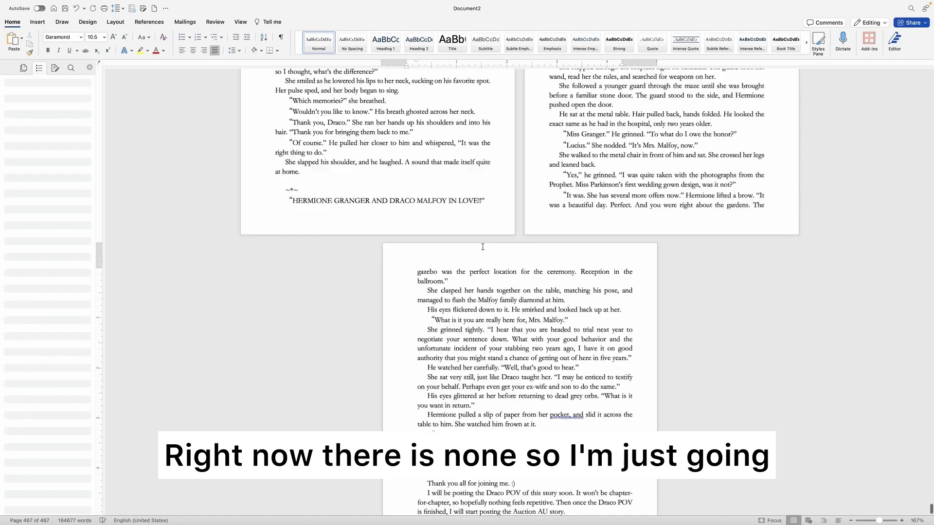
pyautogui.press('super+Home')
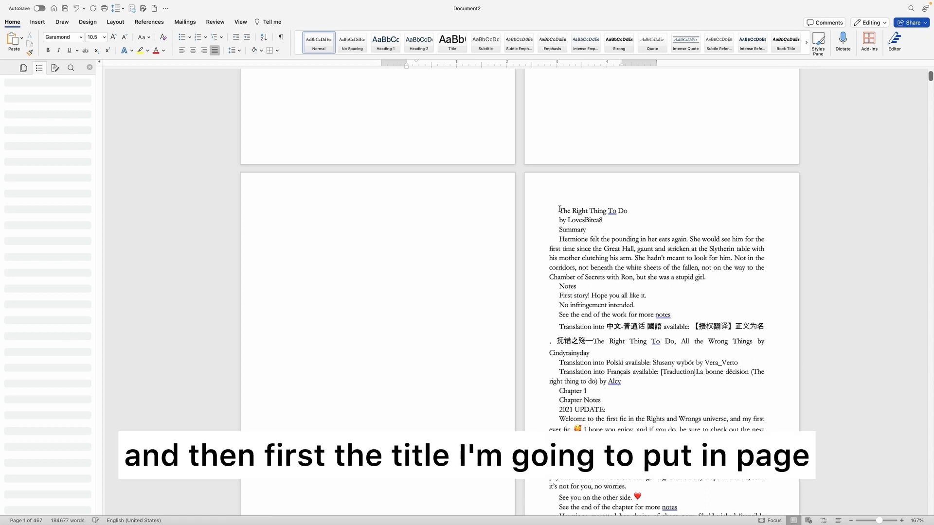
pyautogui.moveTo(559, 209); pyautogui.dragTo(624, 214)
pyautogui.press('super+c')
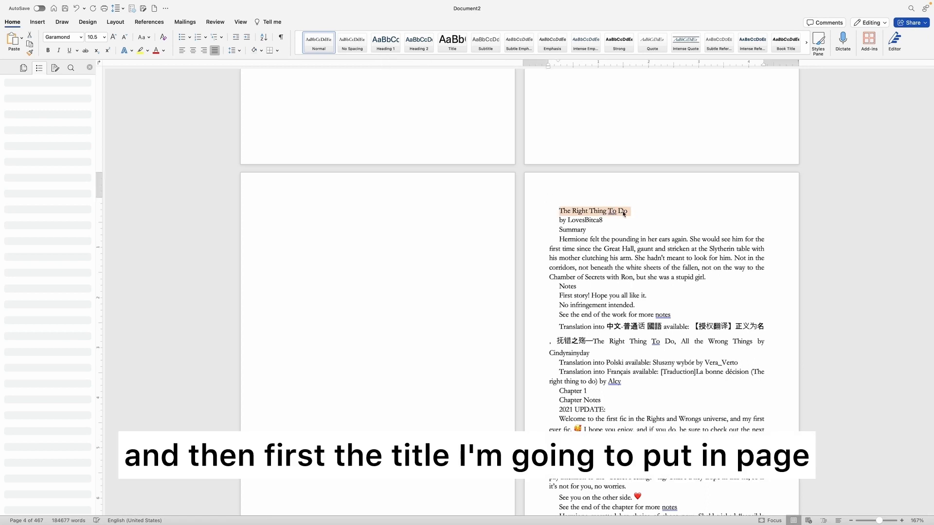
pyautogui.click(389, 308)
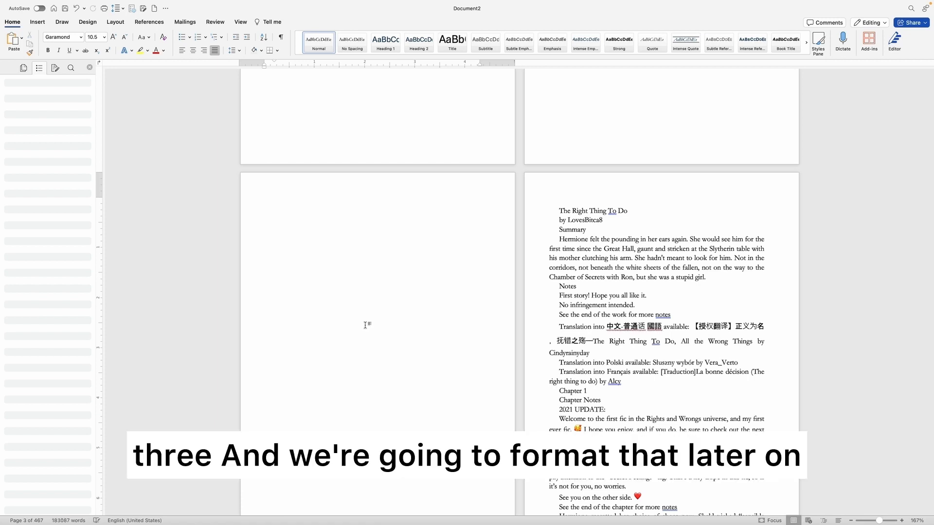
pyautogui.press('super+v')
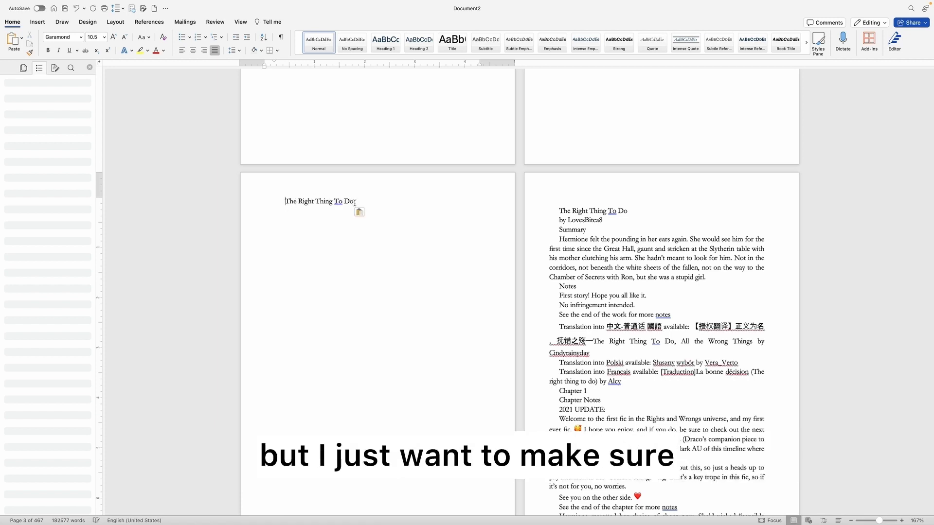
# - Add the line "Cover Page" below the title on page three
pyautogui.press('Return')
pyautogui.write('c')
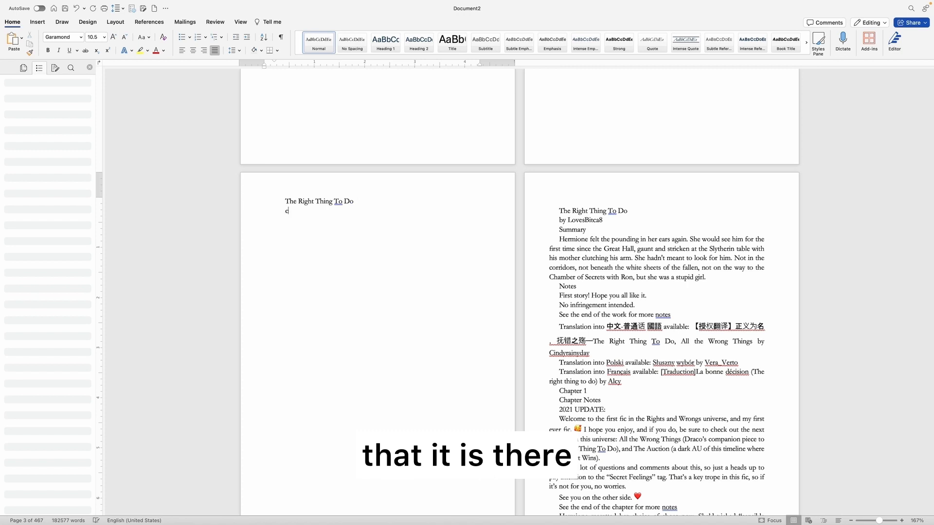
pyautogui.write('over ')
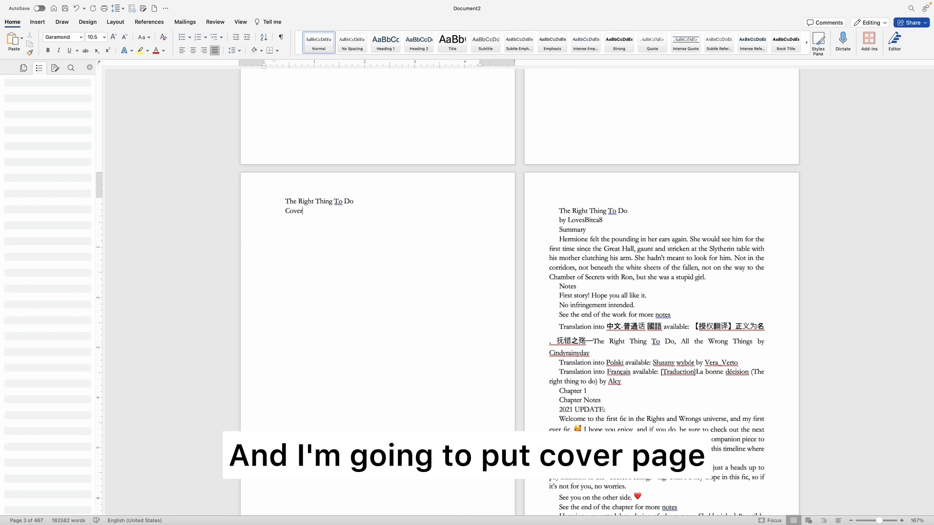
pyautogui.write('PAage')
# - Insert a Next Page section break before "Summary" on page four and center the title and author lines above it
pyautogui.click(559, 231)
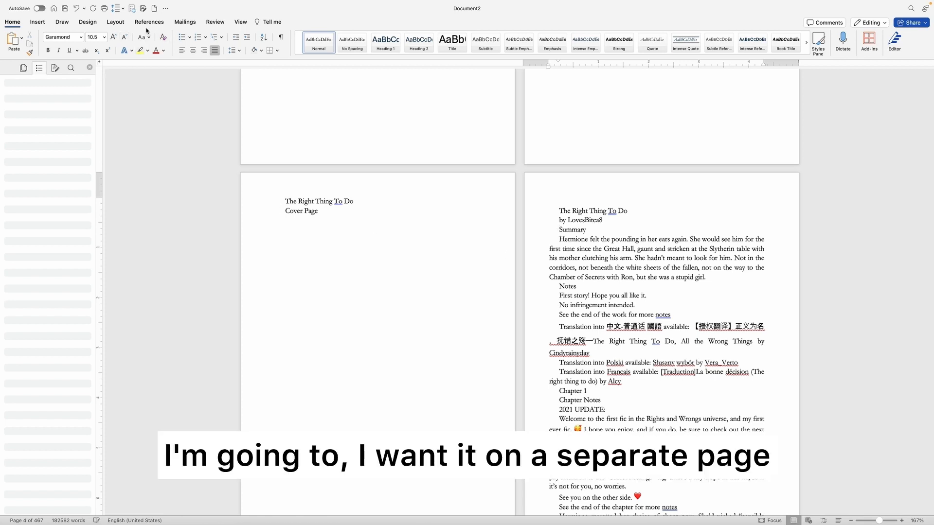
pyautogui.click(114, 23)
pyautogui.click(106, 39)
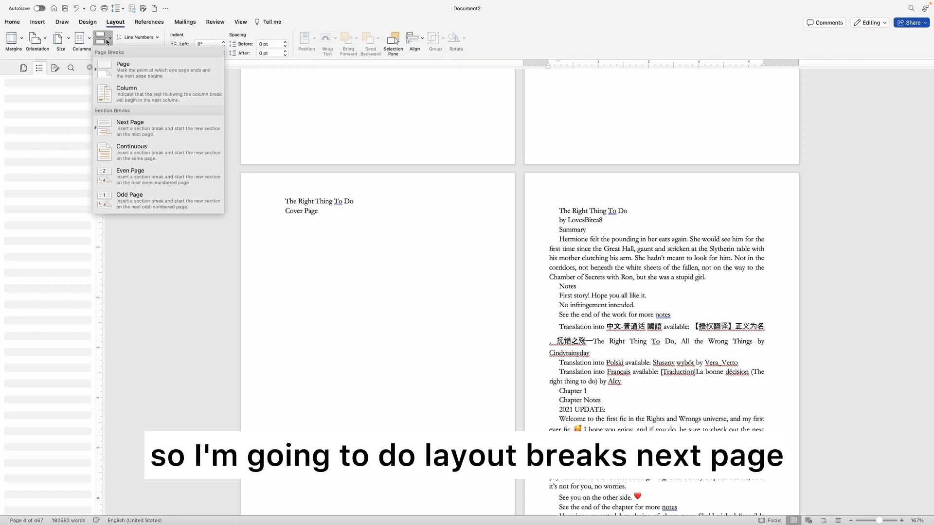
pyautogui.click(113, 141)
pyautogui.scroll(-3, 439, 283)
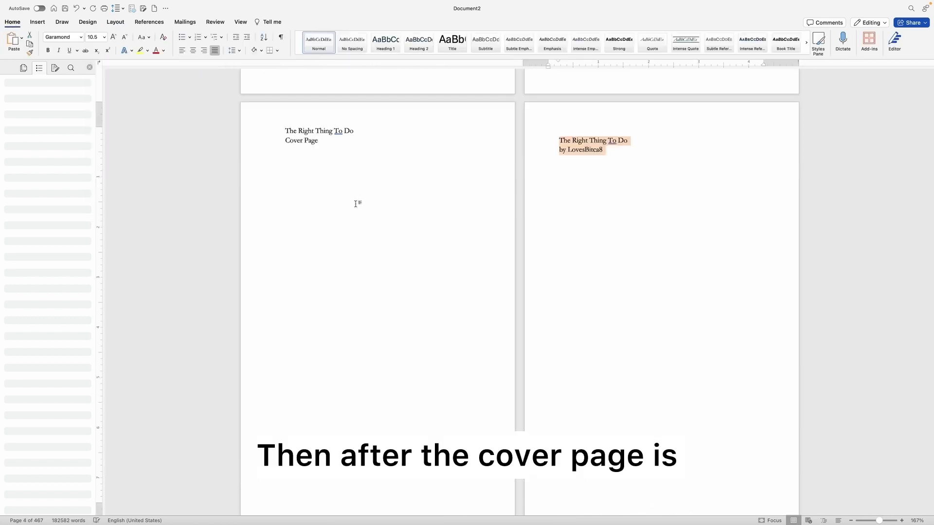
pyautogui.click(192, 50)
# - Copy the title and "Posted originally on" lines from the browser page, paste them text-only below the byline, and put the link on its own line
pyautogui.press('F4')
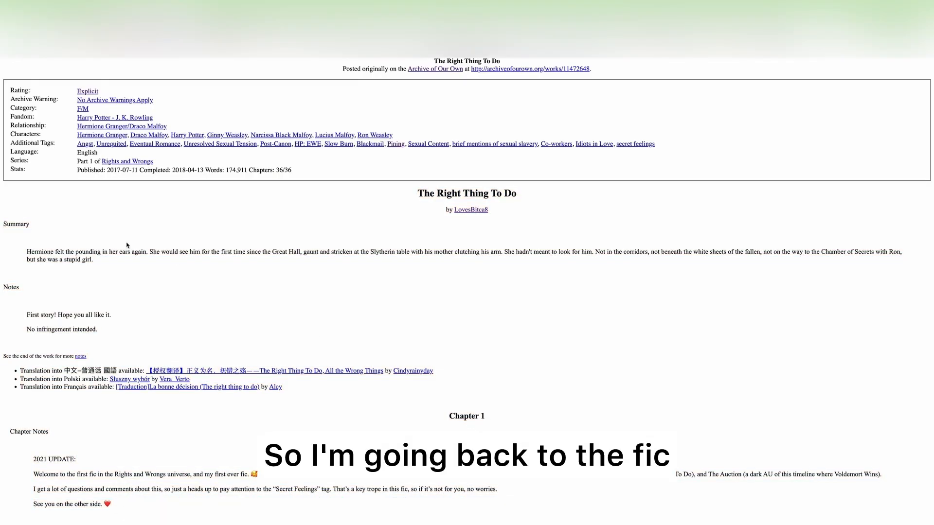
pyautogui.moveTo(434, 60); pyautogui.dragTo(605, 72)
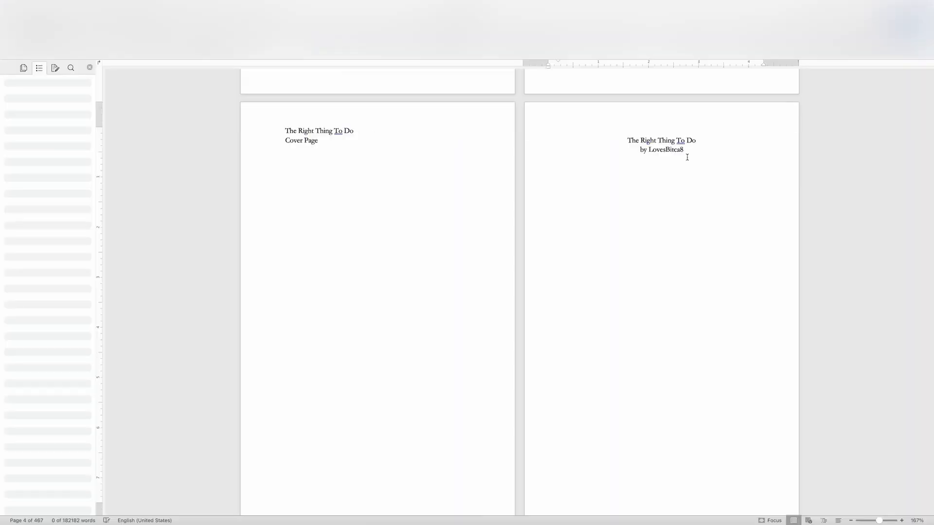
pyautogui.write('The Right Thing To Do Posted originally on the Archive of Our Own at http://archiveofourown.org/works/11472648.')
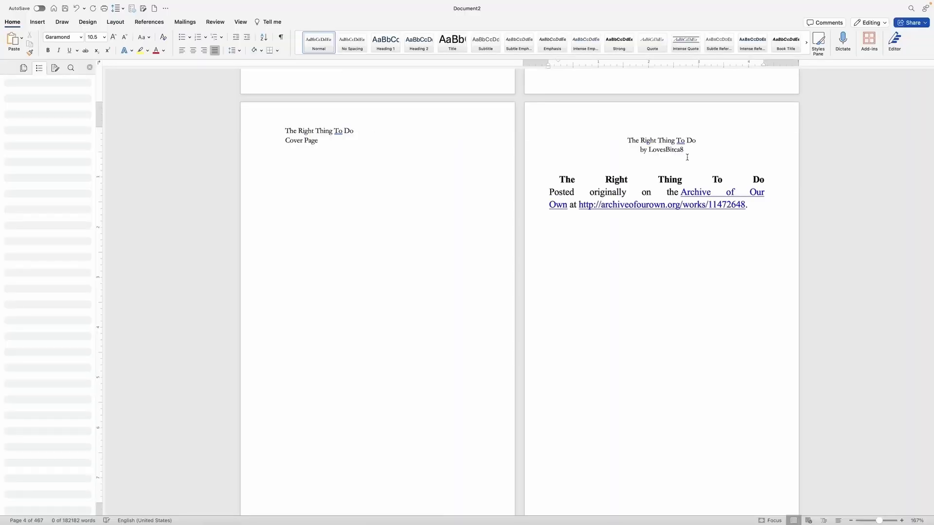
pyautogui.click(755, 216)
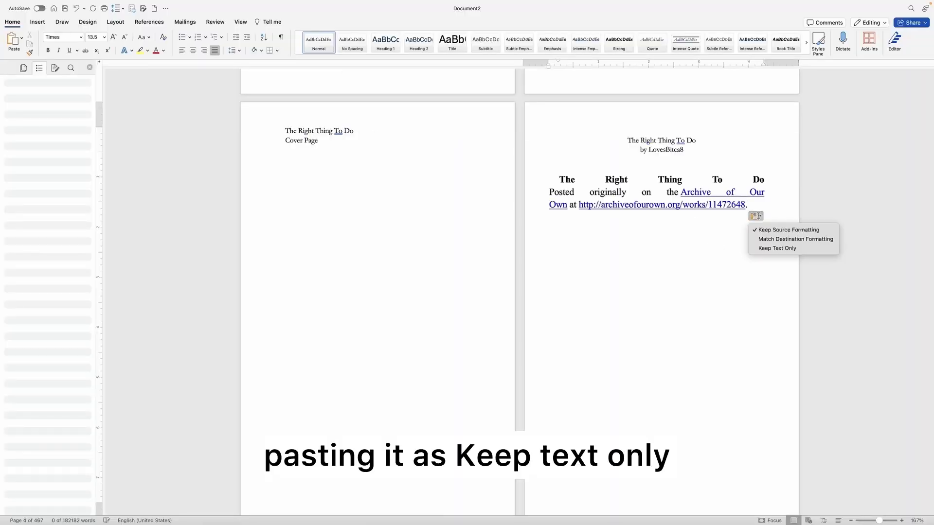
pyautogui.click(767, 247)
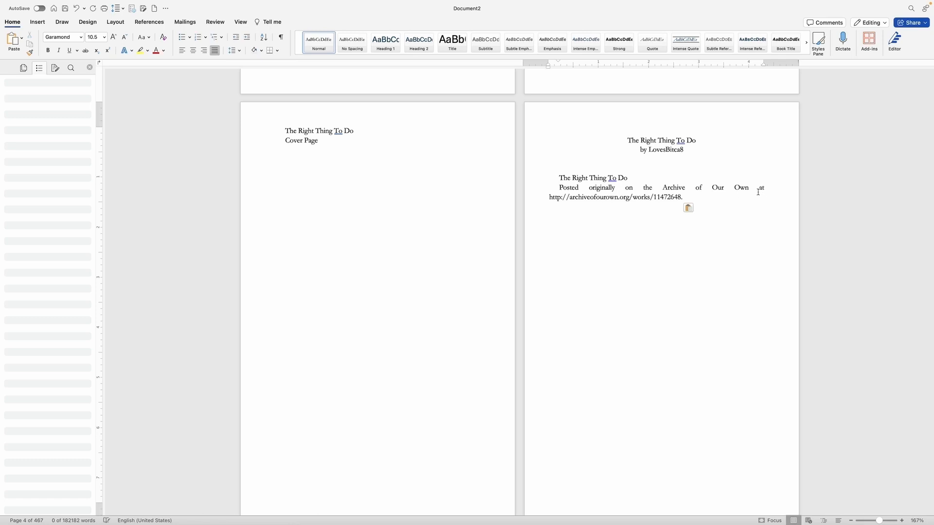
pyautogui.press('Return')
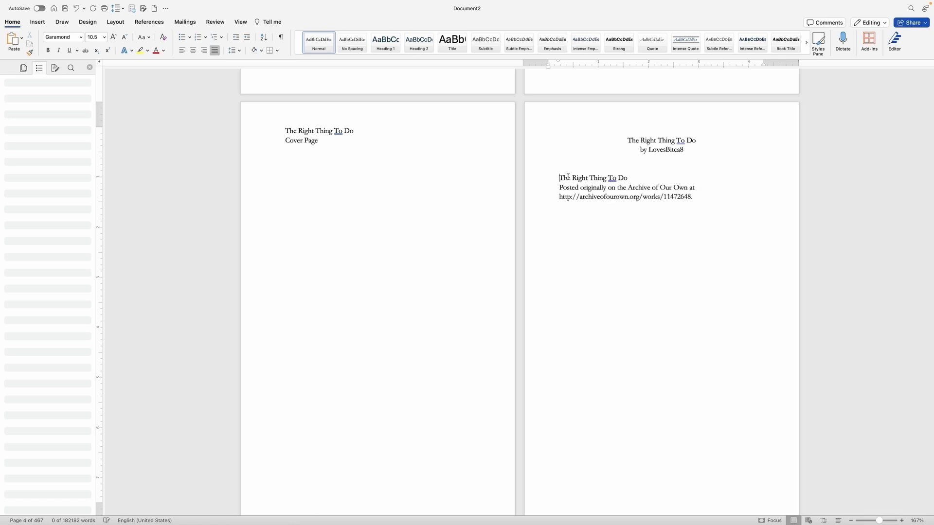
# - Center the pasted title and "Posted originally on" lines on page four and remove their first-line indent
pyautogui.moveTo(568, 177); pyautogui.dragTo(747, 200)
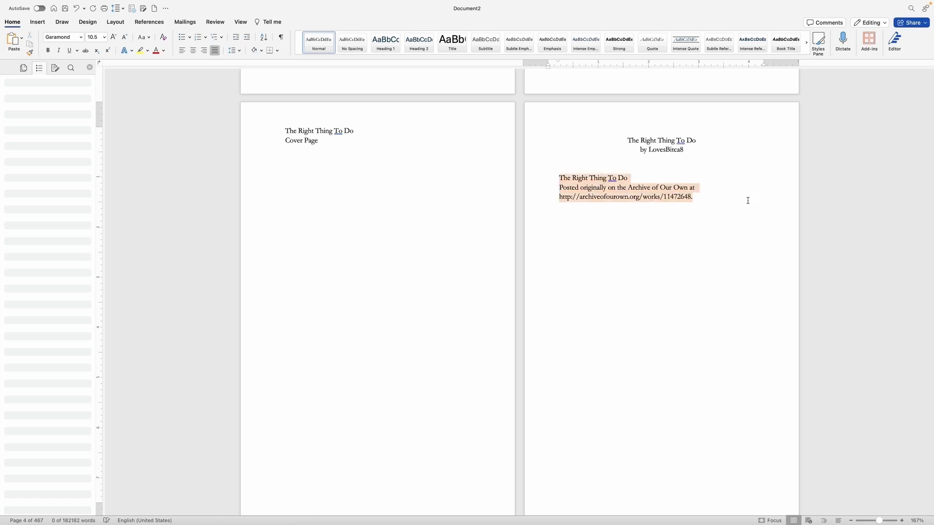
pyautogui.click(193, 50)
pyautogui.moveTo(558, 63); pyautogui.dragTo(548, 64)
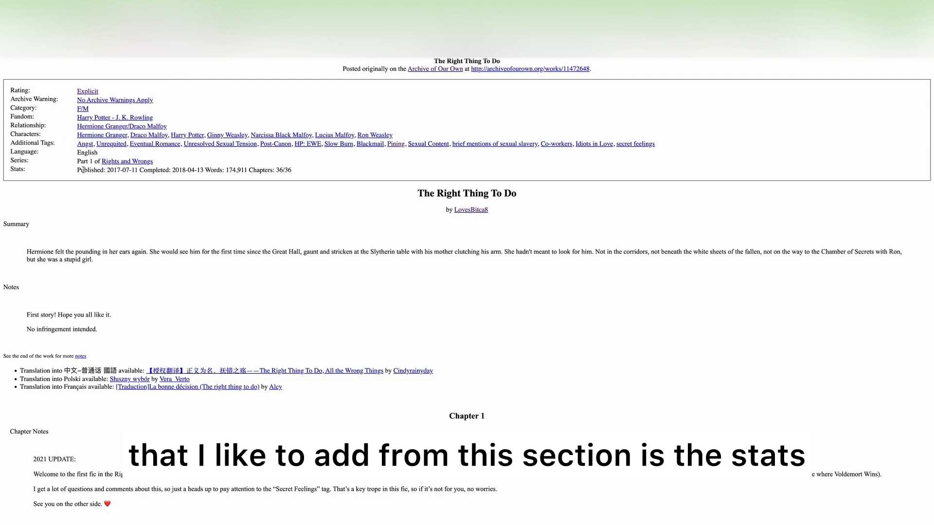
# - Copy "Published: 2017-07-11 Completed: 2018-04-13" from the browser page's stats and paste it below the link with Match Destination Formatting
pyautogui.moveTo(78, 169); pyautogui.dragTo(205, 171)
pyautogui.write('Published: 2017-07-11 Completed: 2018-04-13')
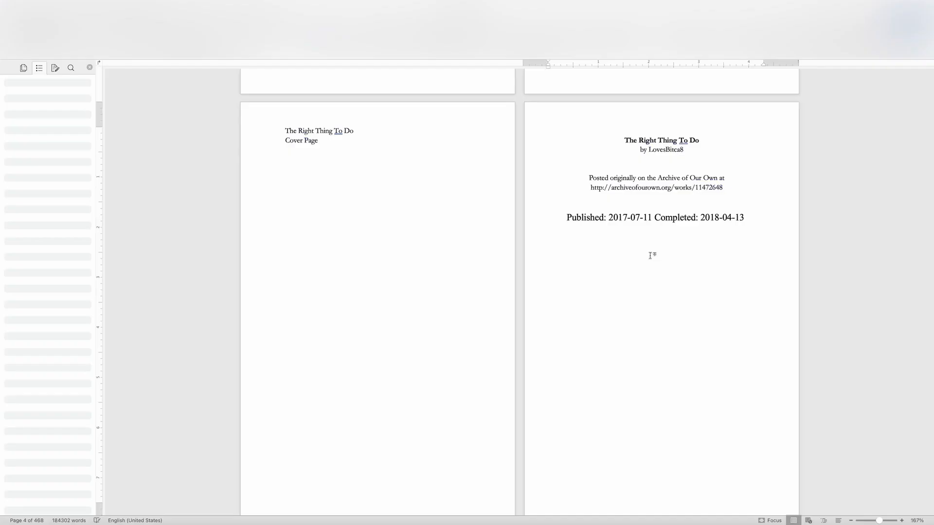
pyautogui.click(749, 229)
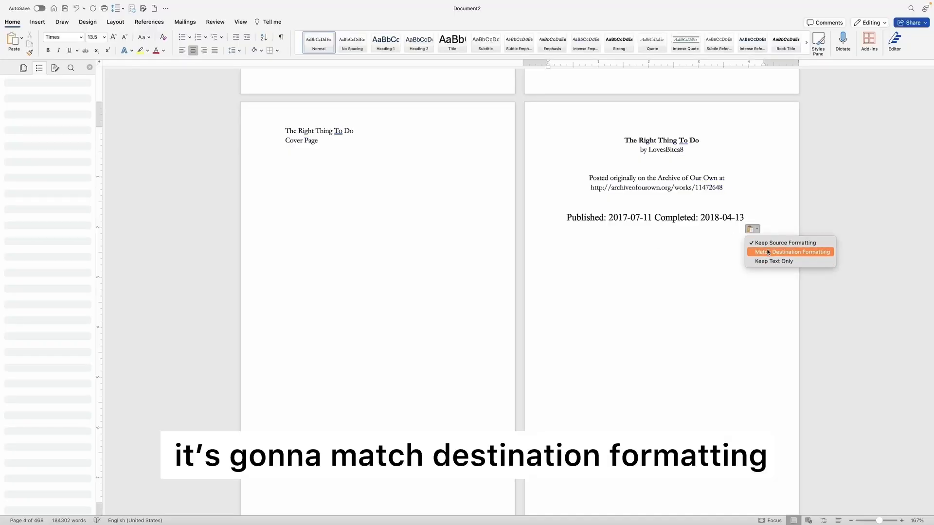
pyautogui.click(766, 249)
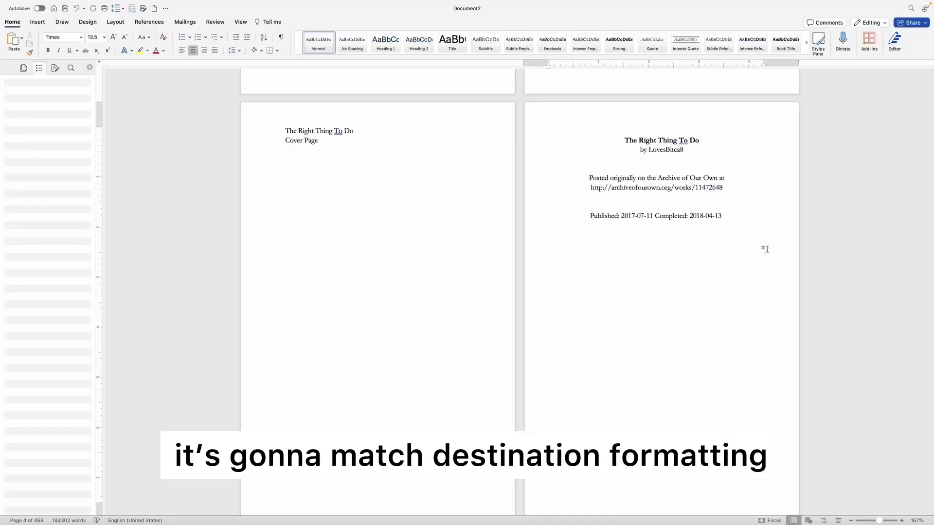
# - Put "Completed: 2018-04-13" on its own line below the published date
pyautogui.click(655, 216)
pyautogui.press('Return')
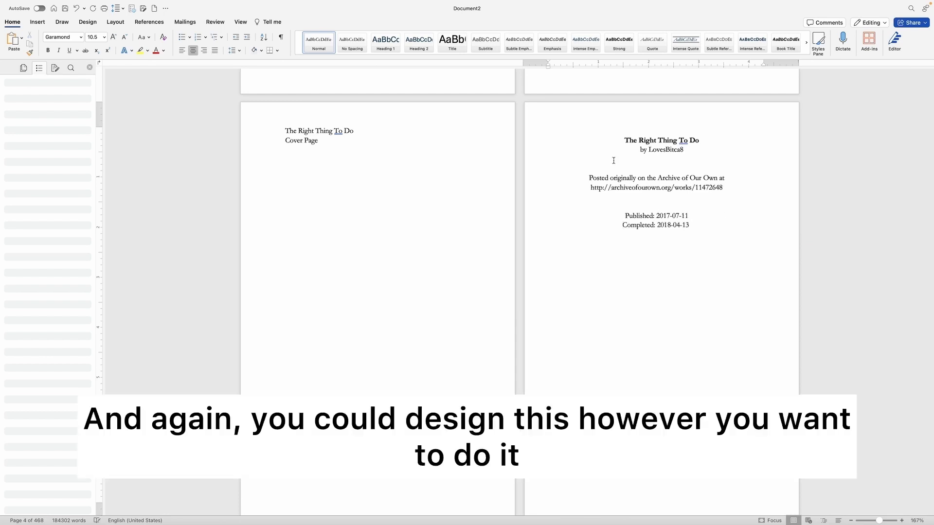
pyautogui.click(625, 140)
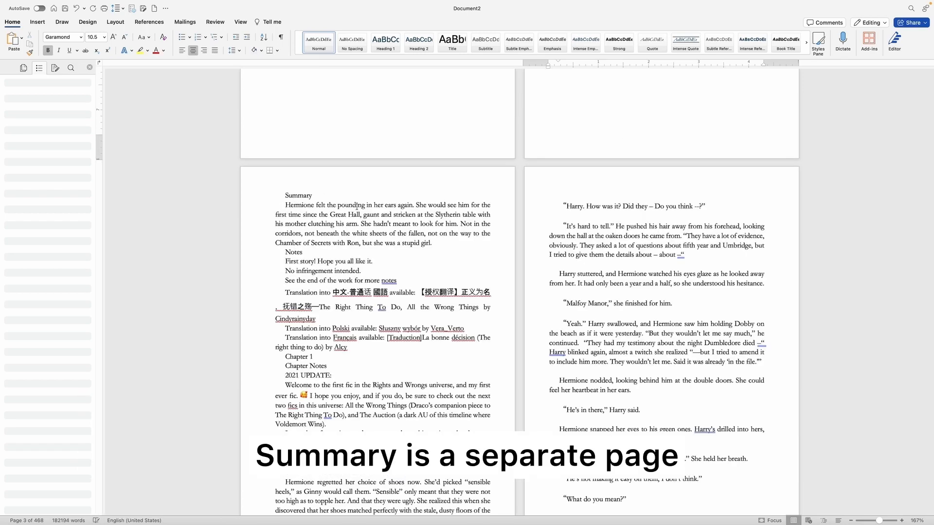
# - Insert a Next Page section break before "Chapter 1" and delete the notes and translation lines below the summary text
pyautogui.click(285, 356)
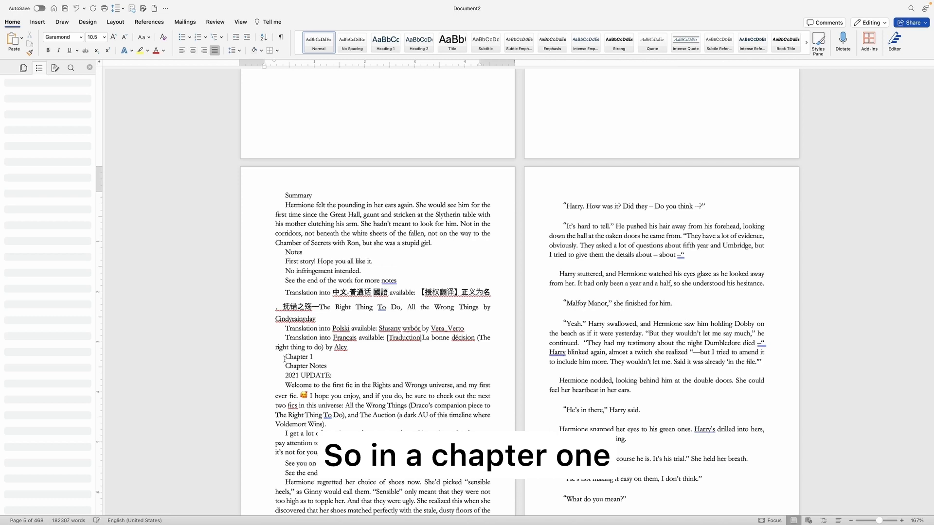
pyautogui.click(117, 22)
pyautogui.click(102, 40)
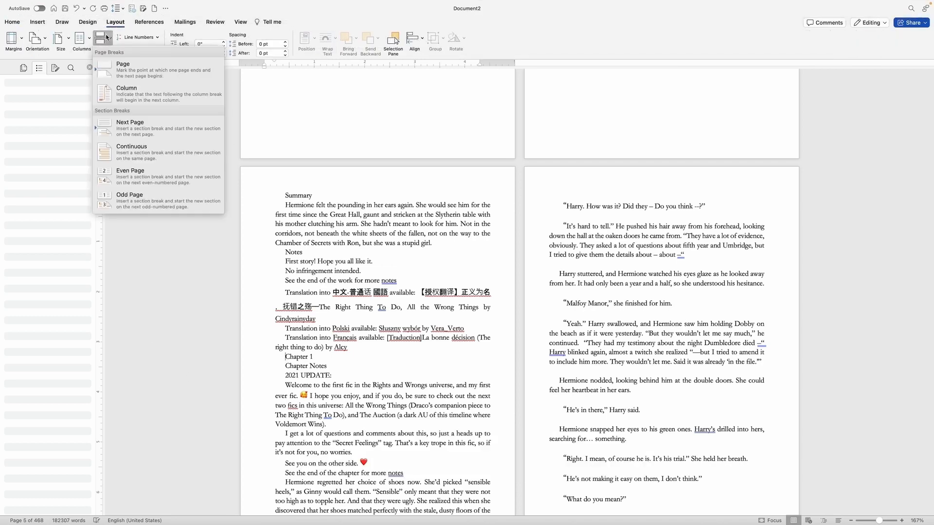
pyautogui.click(121, 128)
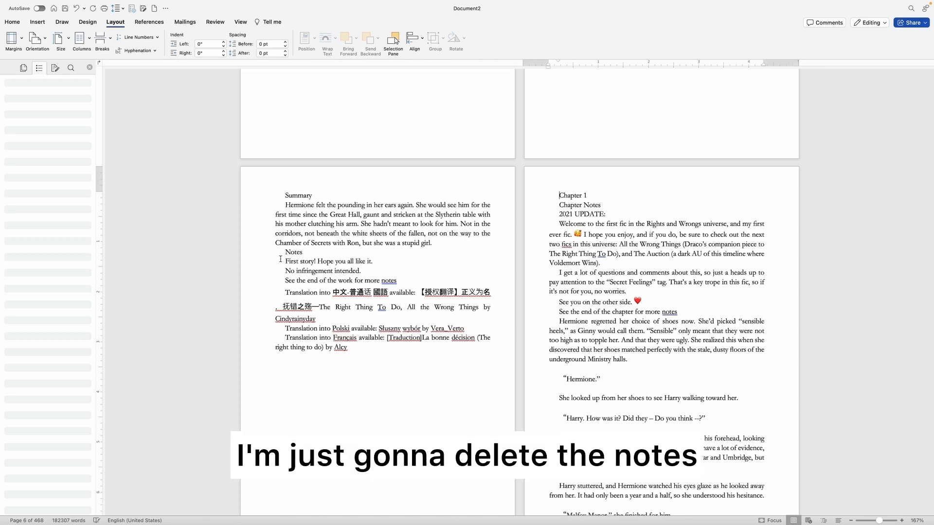
pyautogui.moveTo(285, 253); pyautogui.dragTo(426, 348)
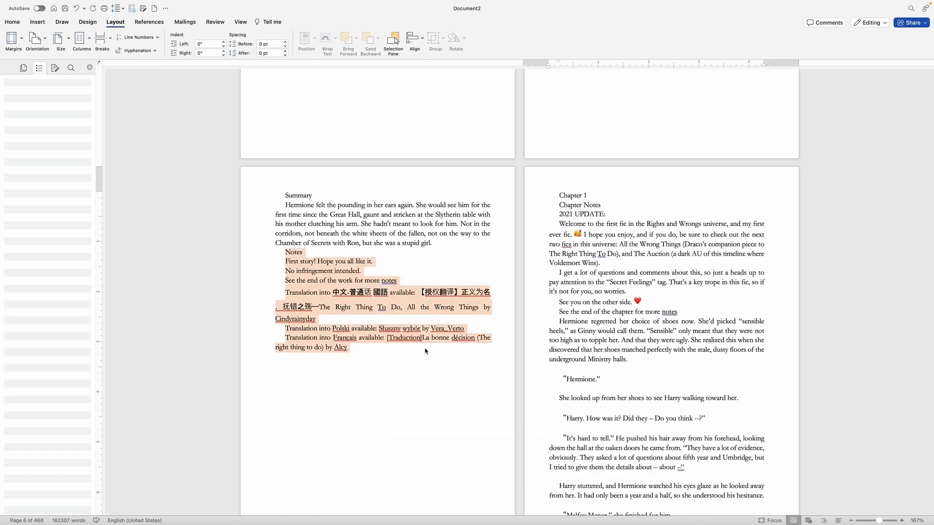
pyautogui.press('BackSpace')
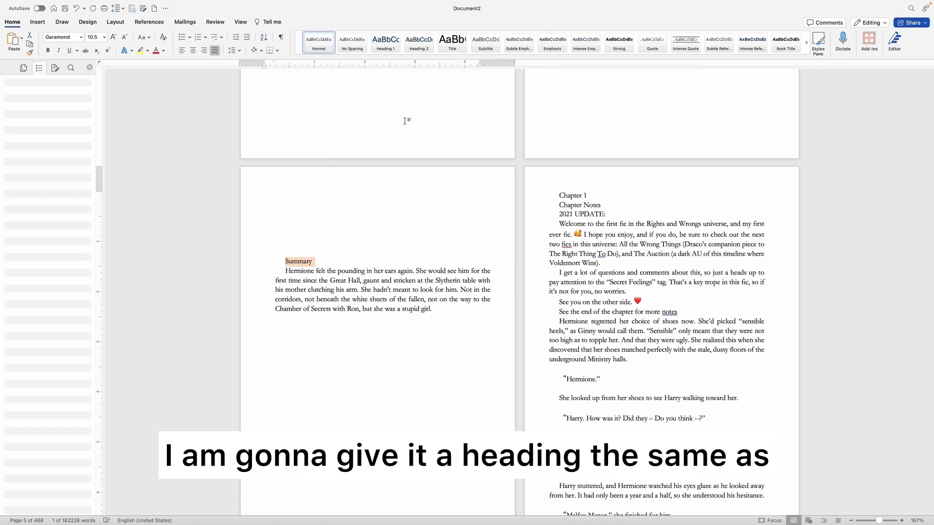
# - Apply Heading 1 to the "Summary" line and modify the style's font to Algerian at 48 pt
pyautogui.click(381, 47)
pyautogui.rightClick(386, 46)
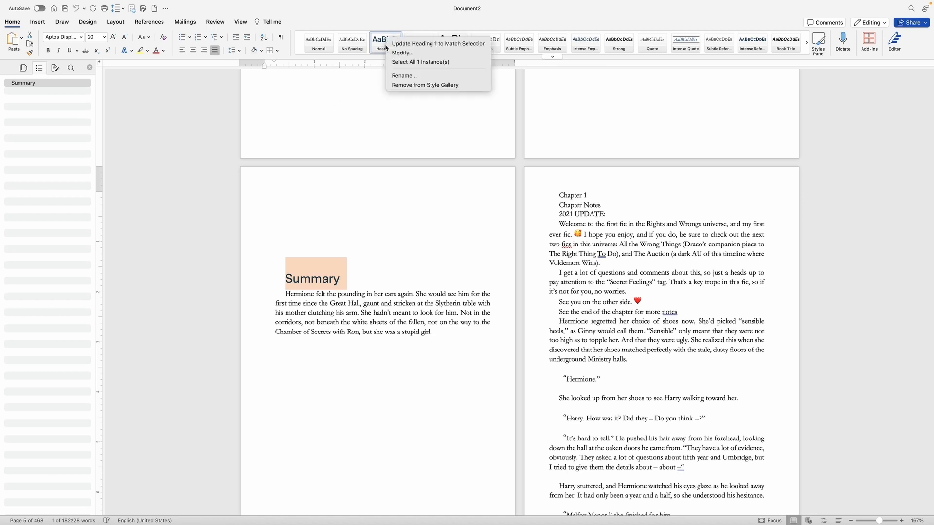
pyautogui.click(401, 53)
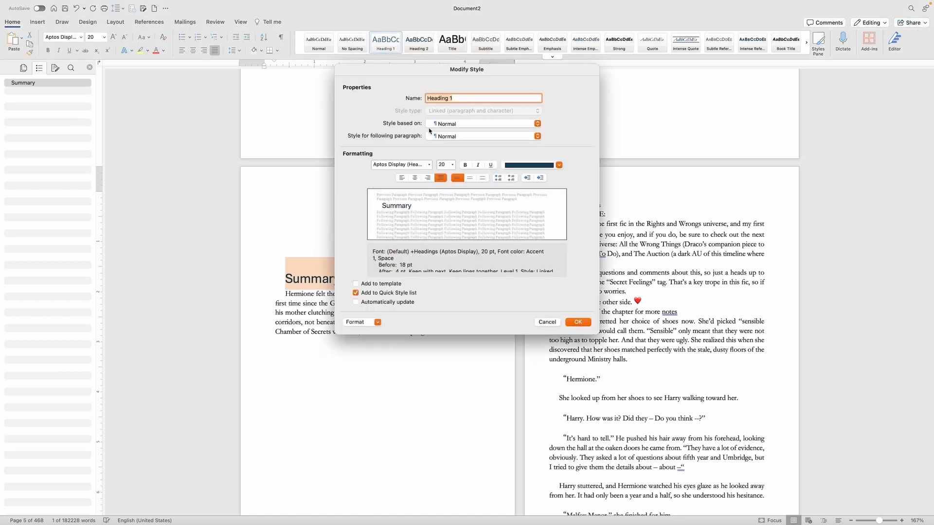
pyautogui.click(429, 165)
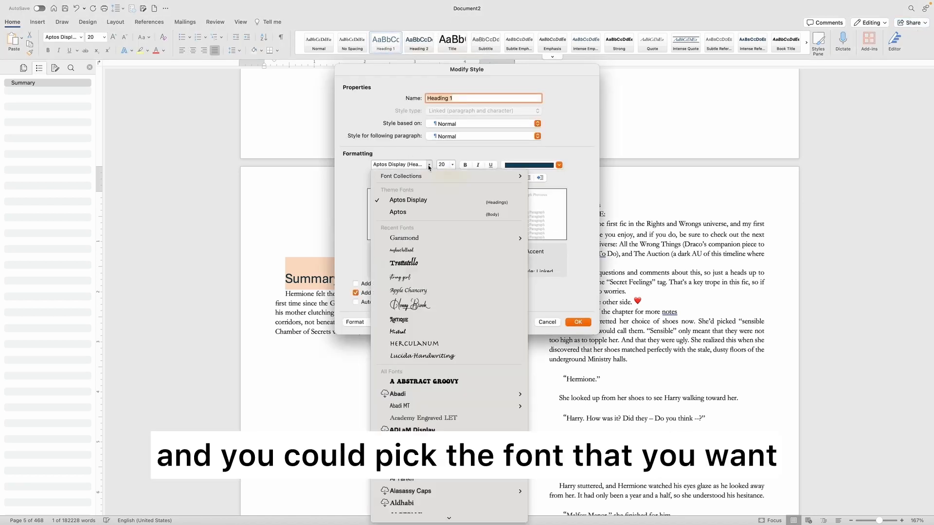
pyautogui.scroll(-5, 420, 418)
pyautogui.click(422, 421)
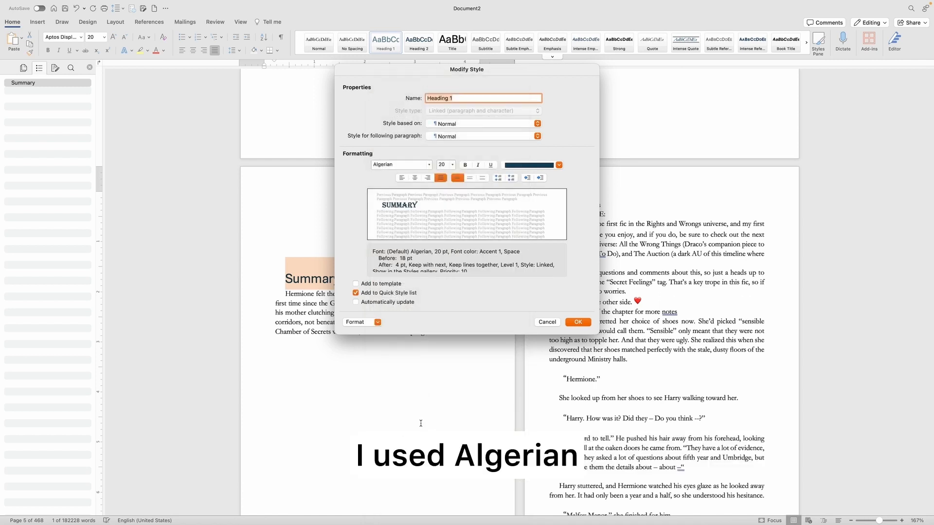
pyautogui.click(452, 167)
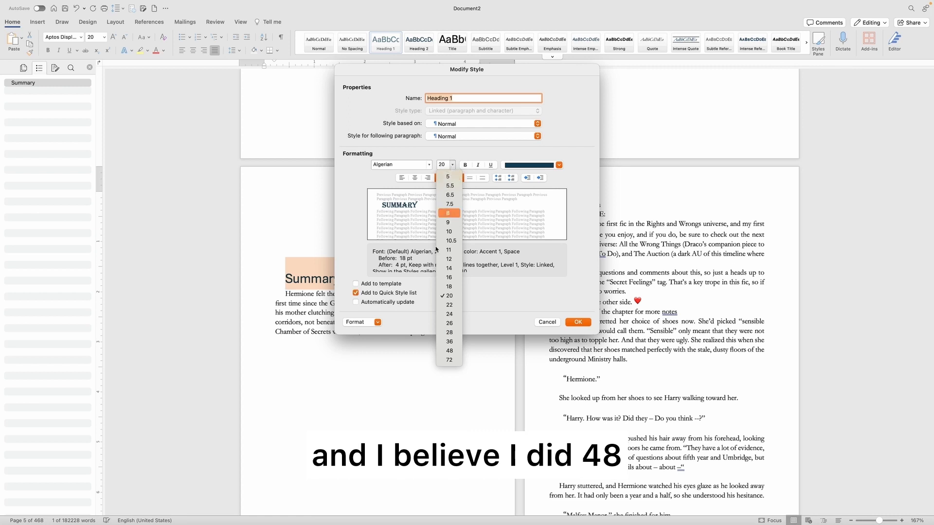
pyautogui.click(448, 351)
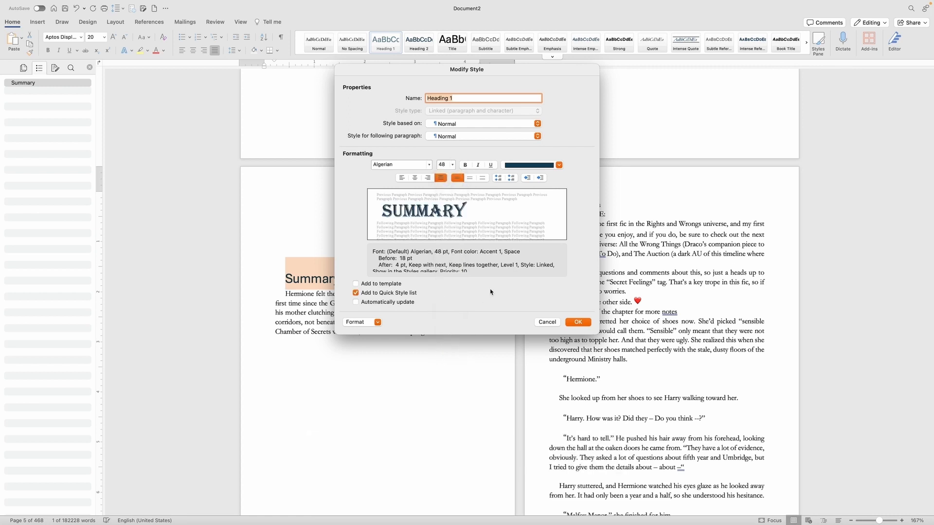
# - Make the Heading 1 style black and centered, with Add to template and Automatically update enabled
pyautogui.click(558, 165)
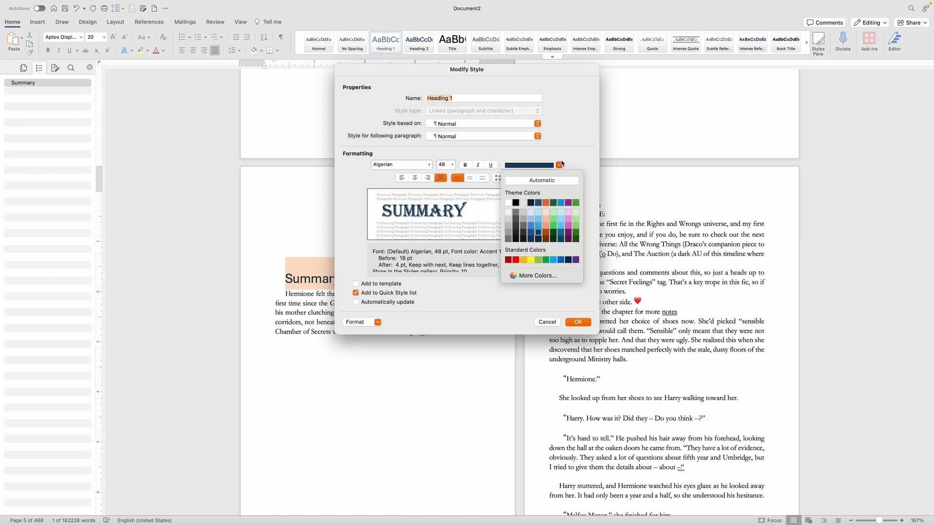
pyautogui.click(516, 206)
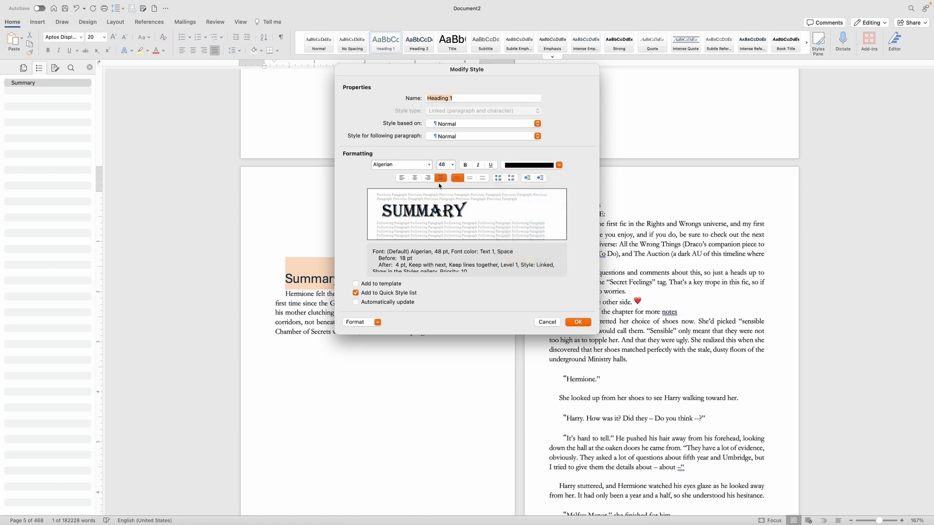
pyautogui.click(415, 178)
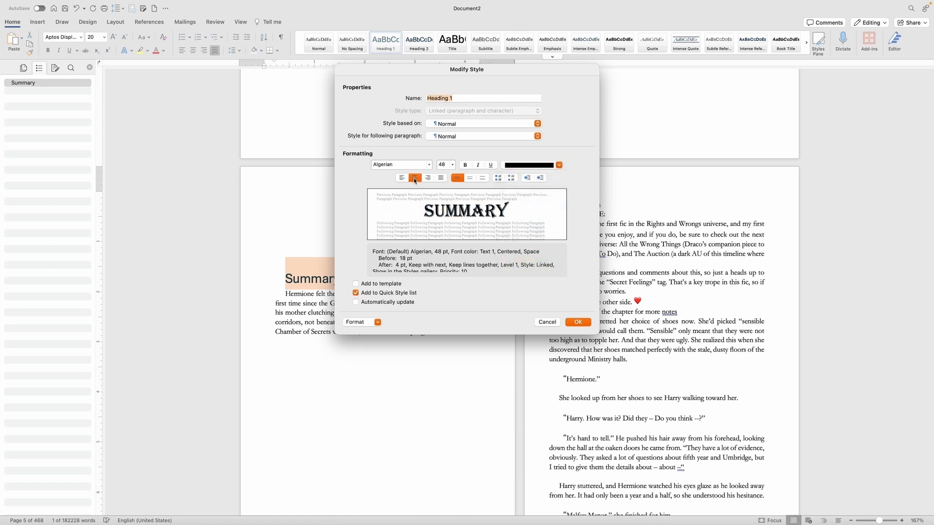
pyautogui.click(356, 285)
pyautogui.click(355, 303)
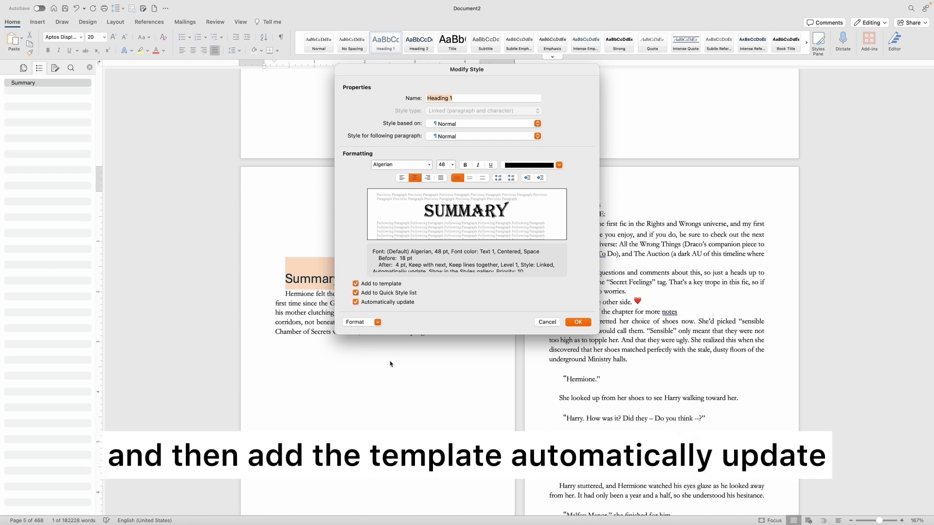
# - Set the Heading 1 style's first-line indent to 0" and its spacing before to 106 pt, and save the style changes
pyautogui.click(377, 322)
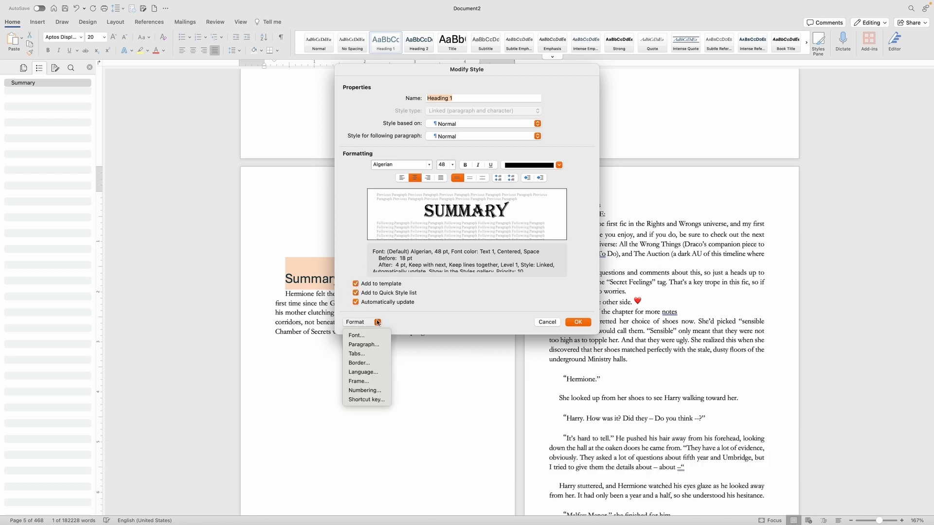
pyautogui.click(370, 345)
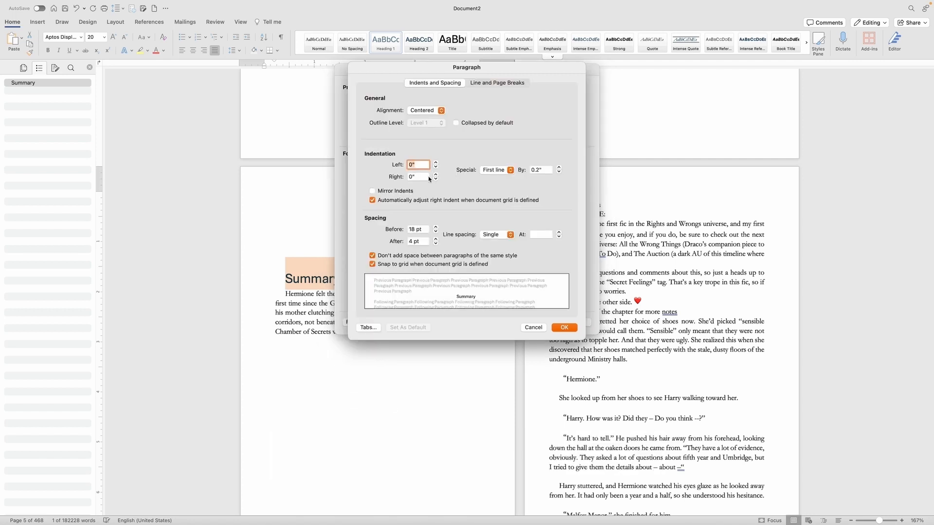
pyautogui.click(558, 172)
pyautogui.click(558, 173)
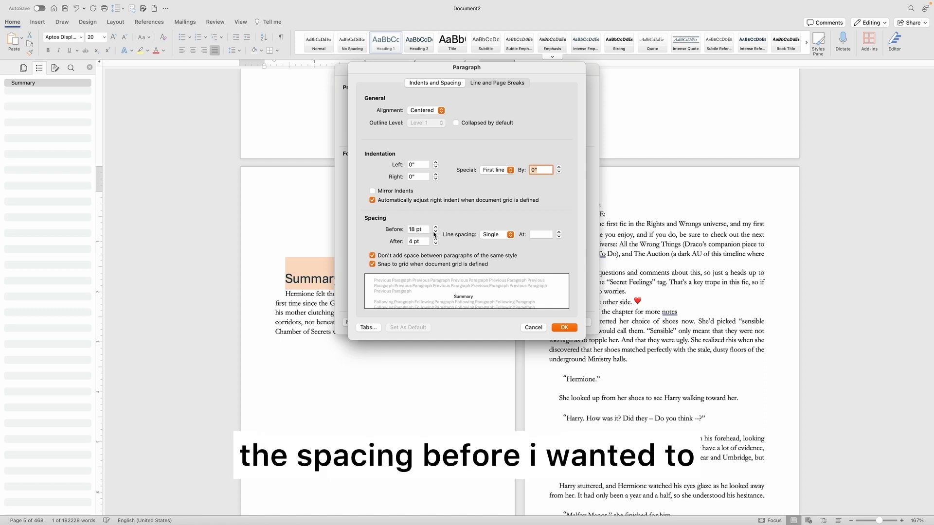
pyautogui.doubleClick(413, 229)
pyautogui.write('12')
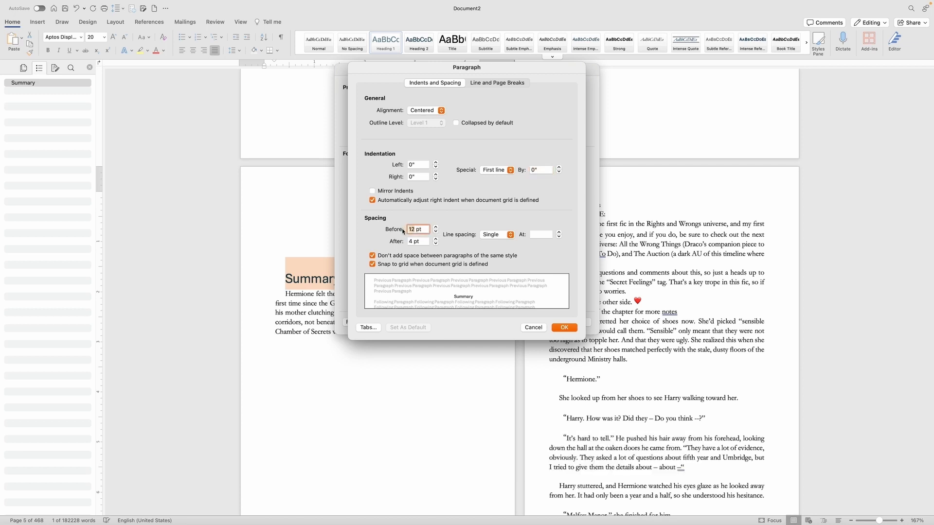
pyautogui.write('106')
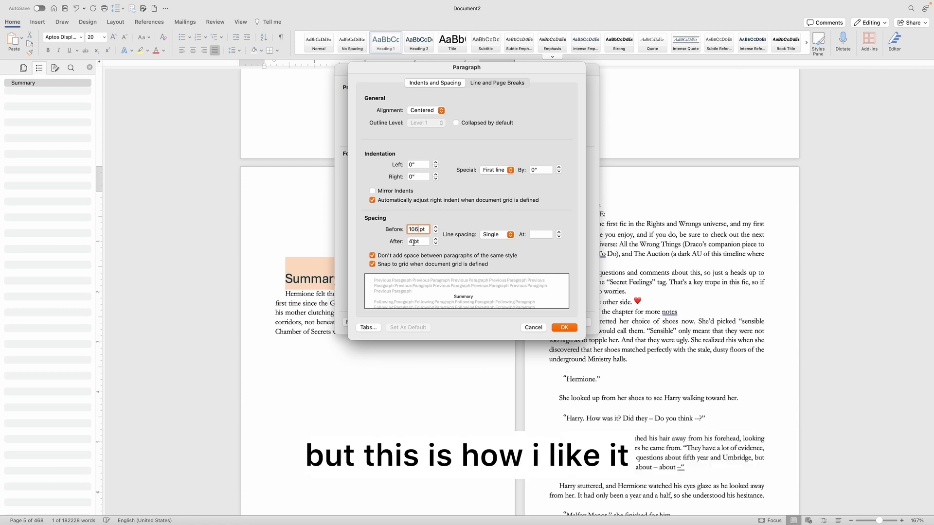
pyautogui.click(562, 328)
pyautogui.click(576, 322)
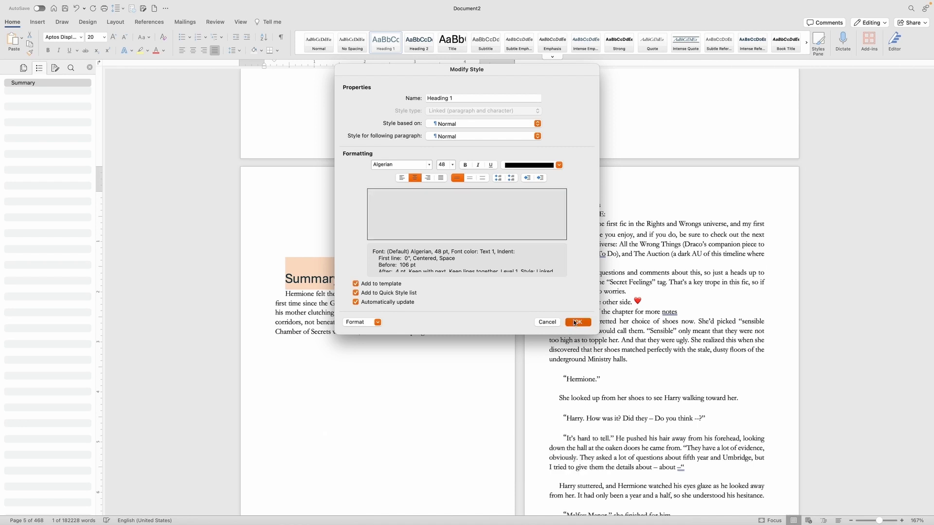
# - Delete the empty lines above the "Summary" heading on page five
pyautogui.click(372, 389)
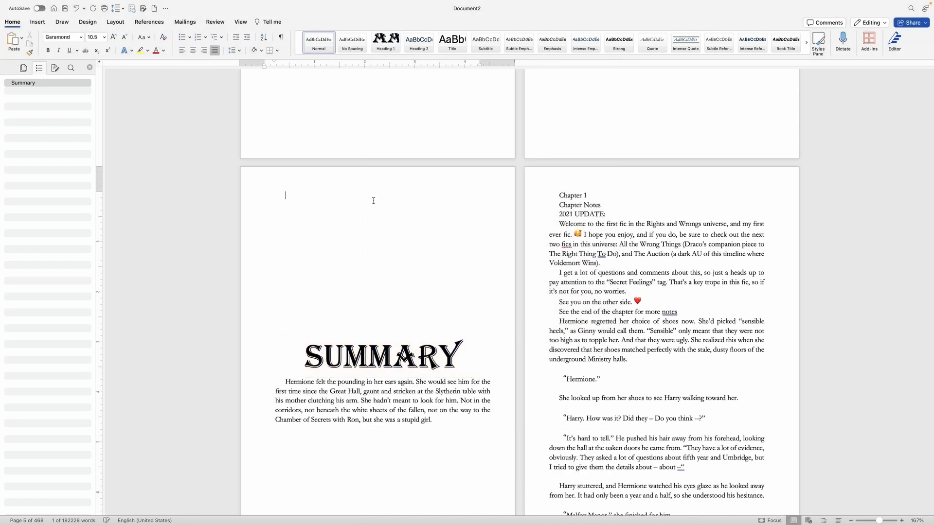
pyautogui.moveTo(309, 197); pyautogui.dragTo(378, 243)
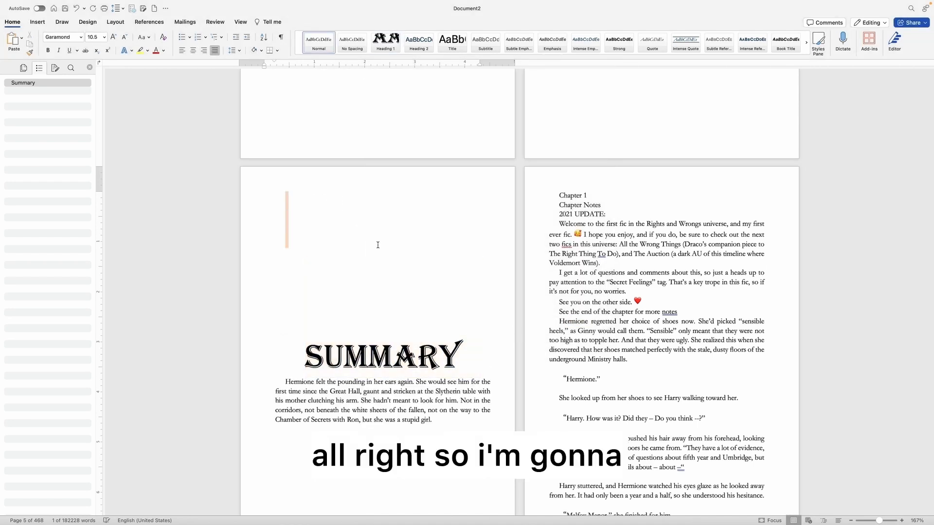
pyautogui.press('BackSpace')
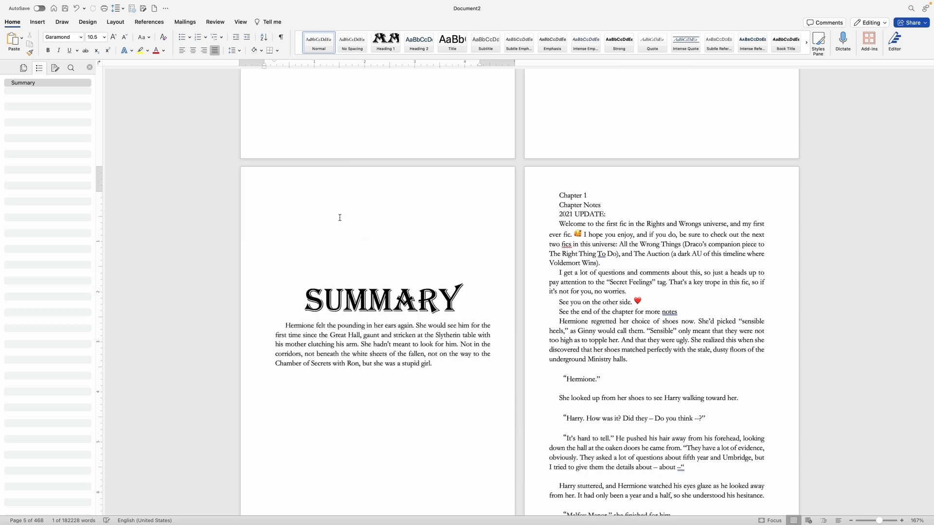
pyautogui.moveTo(316, 198); pyautogui.dragTo(304, 197)
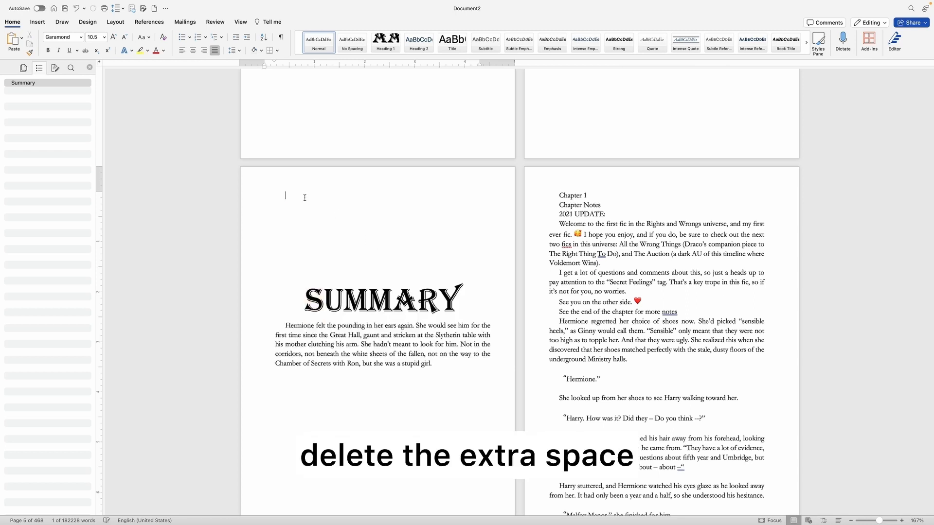
pyautogui.press('Delete')
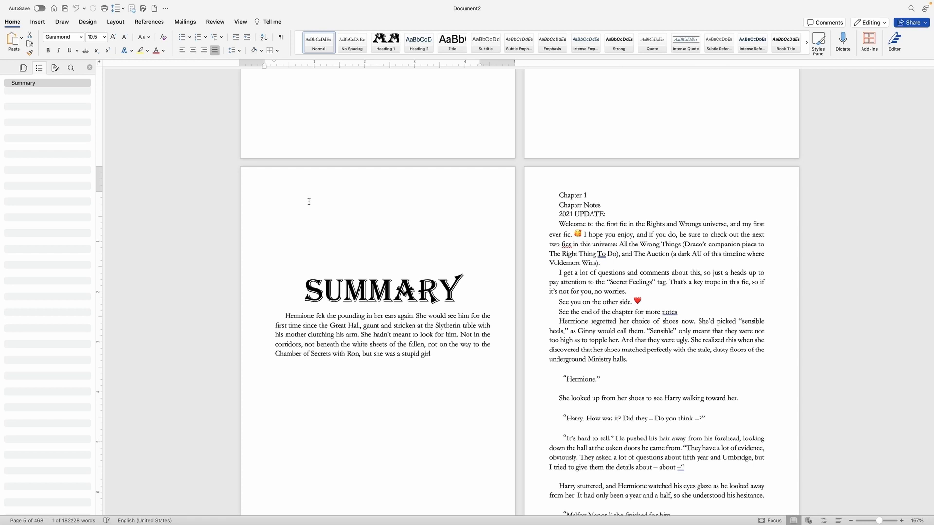
# - Add two blank lines between the "Summary" heading and the summary paragraph
pyautogui.click(284, 316)
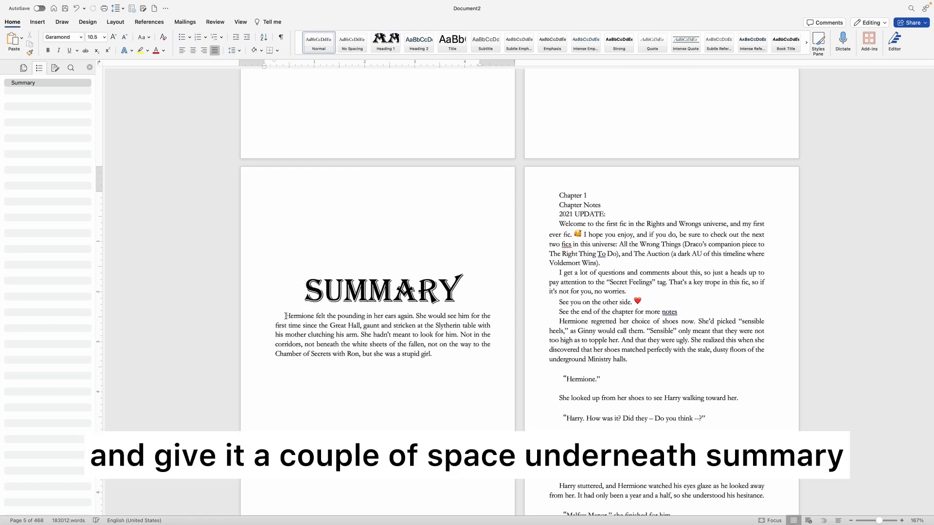
pyautogui.press('Return')
pyautogui.press('Return')
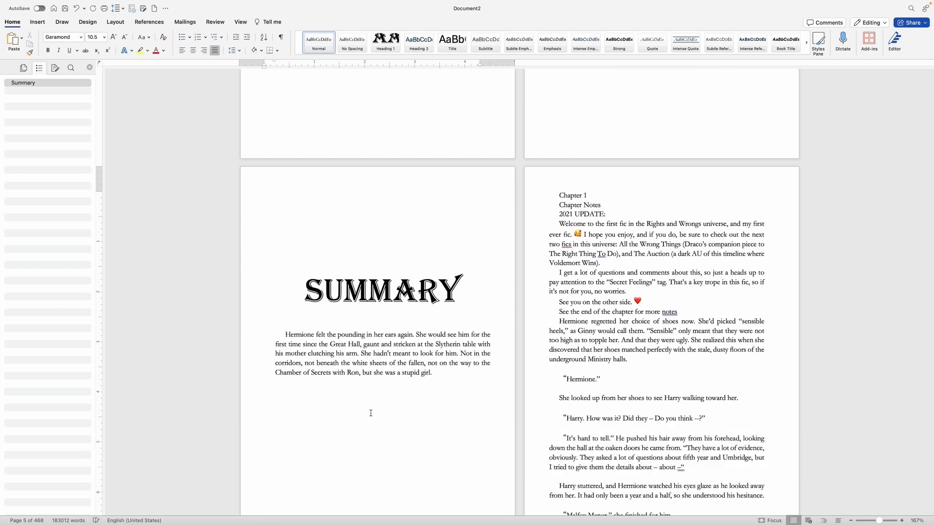
# - Insert a break before the "Chapter 1" line so the chapter starts on page seven after a blank page
pyautogui.scroll(-2, 377, 418)
pyautogui.scroll(2, 377, 418)
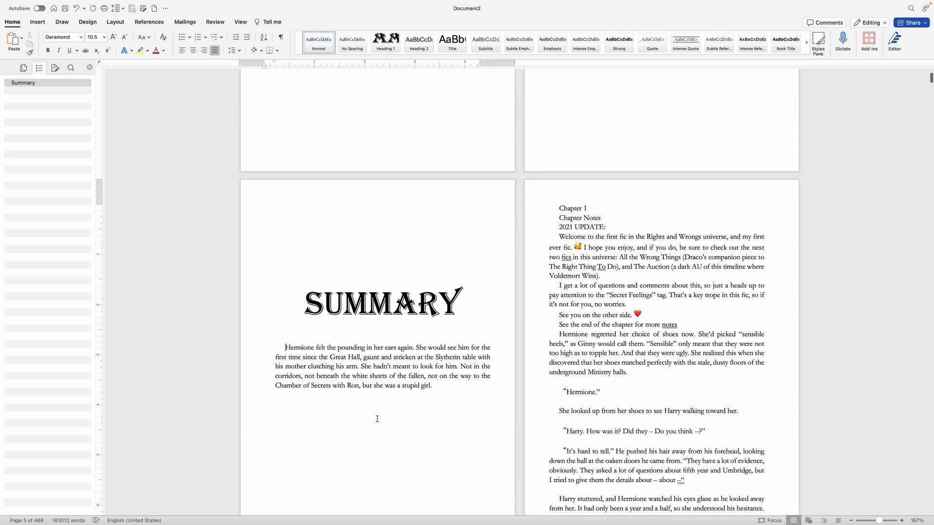
pyautogui.click(556, 209)
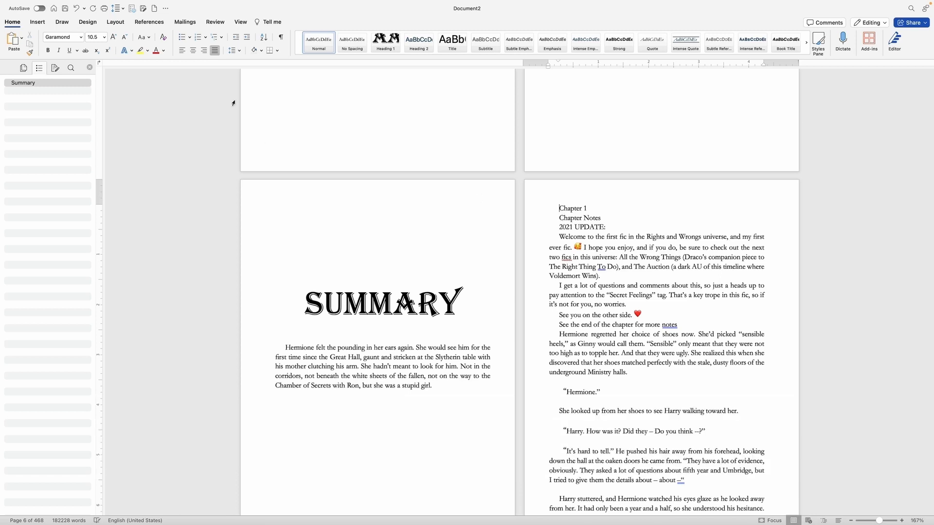
pyautogui.click(118, 23)
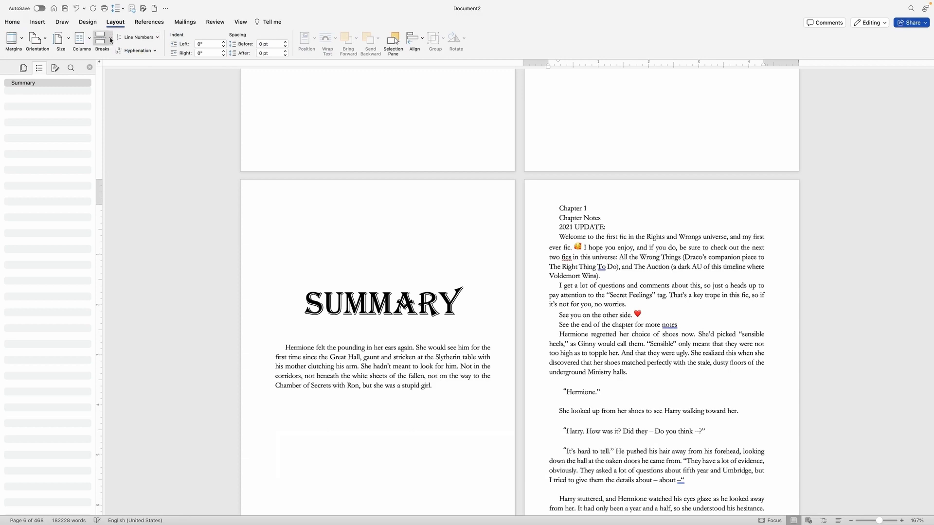
pyautogui.click(103, 38)
pyautogui.click(123, 132)
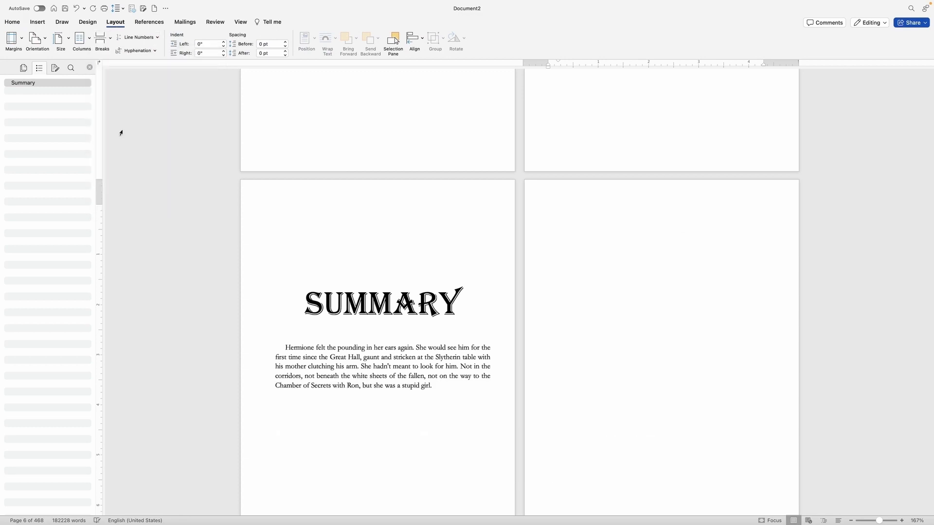
# - Apply the Heading 1 style to the "Chapter 1" line on page seven
pyautogui.scroll(-6, 331, 277)
pyautogui.scroll(-3, 339, 298)
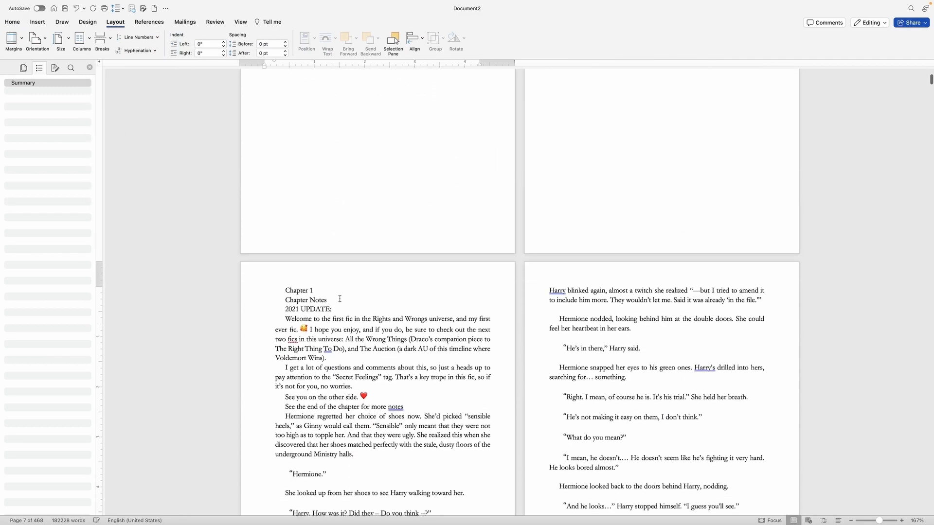
pyautogui.moveTo(282, 254); pyautogui.dragTo(318, 258)
pyautogui.click(13, 22)
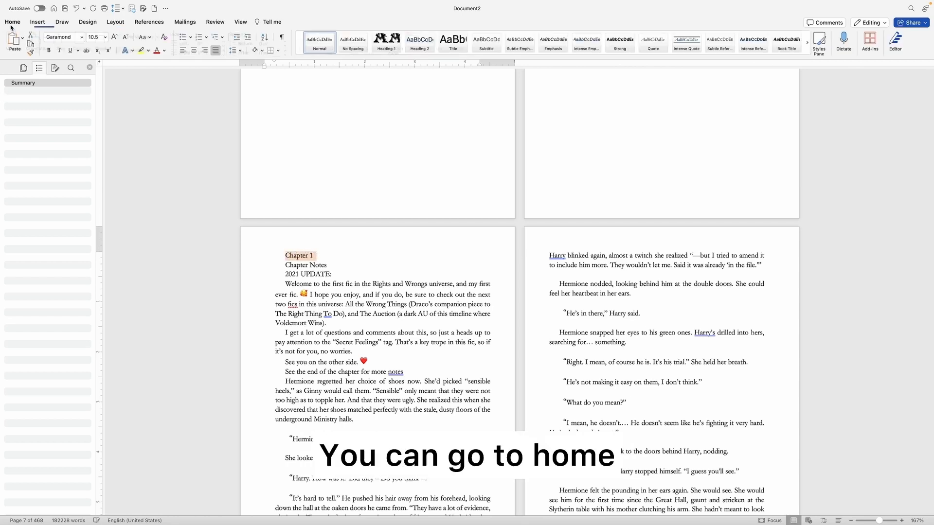
pyautogui.click(384, 42)
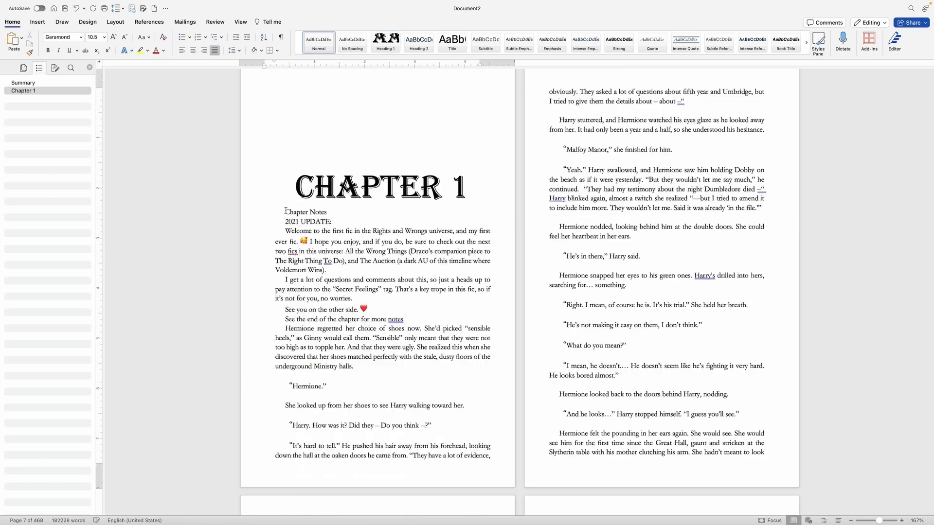
# - Delete the chapter notes below the "Chapter 1" heading and add two blank lines above the opening paragraph
pyautogui.moveTo(286, 213); pyautogui.dragTo(407, 322)
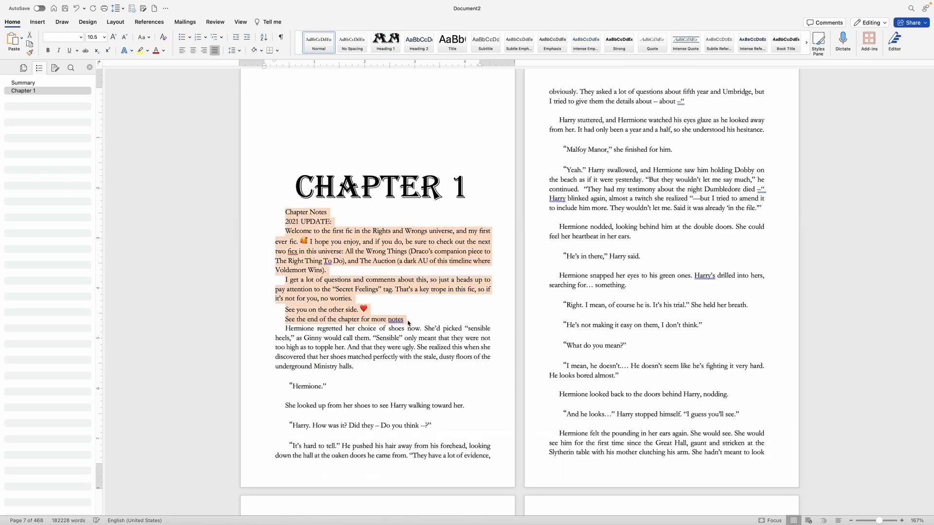
pyautogui.press('BackSpace')
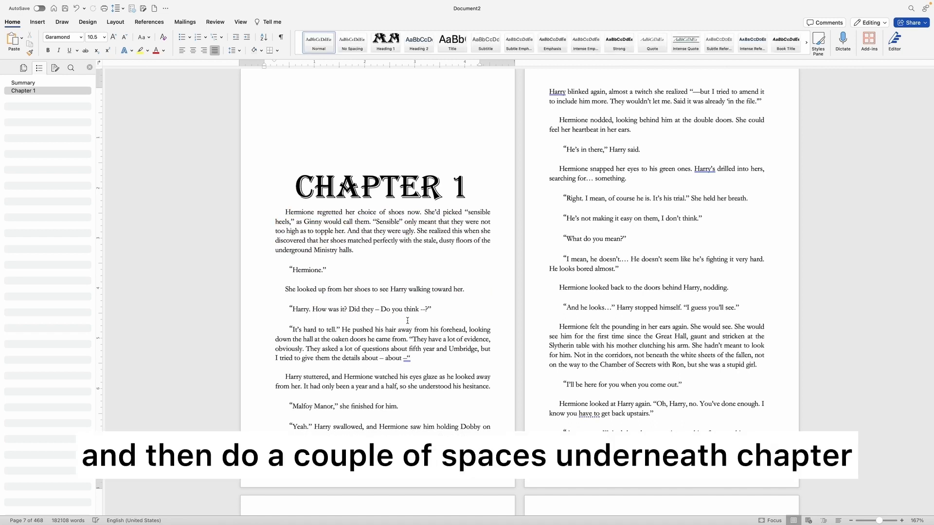
pyautogui.press('Return')
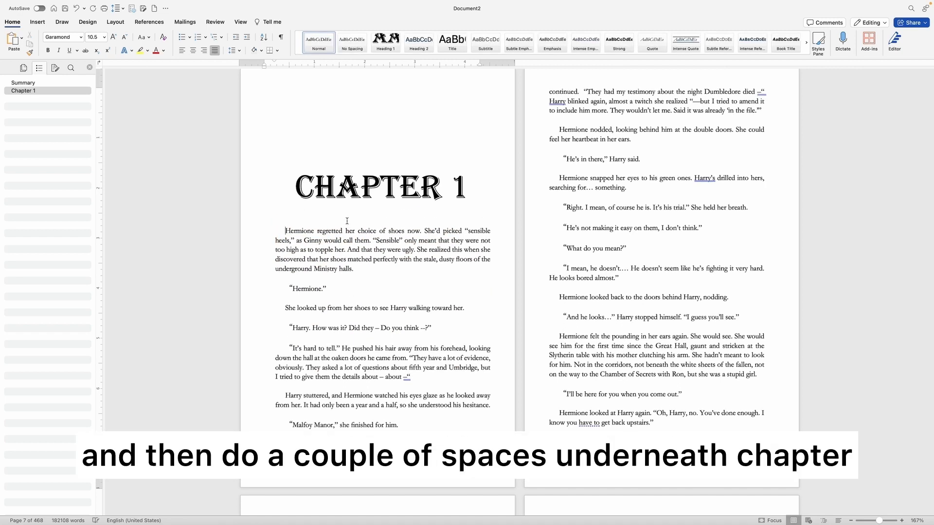
# - Remove the blank lines between the paragraphs on the first page of Chapter 1, keeping the gap under the heading
pyautogui.click(301, 278)
pyautogui.click(305, 296)
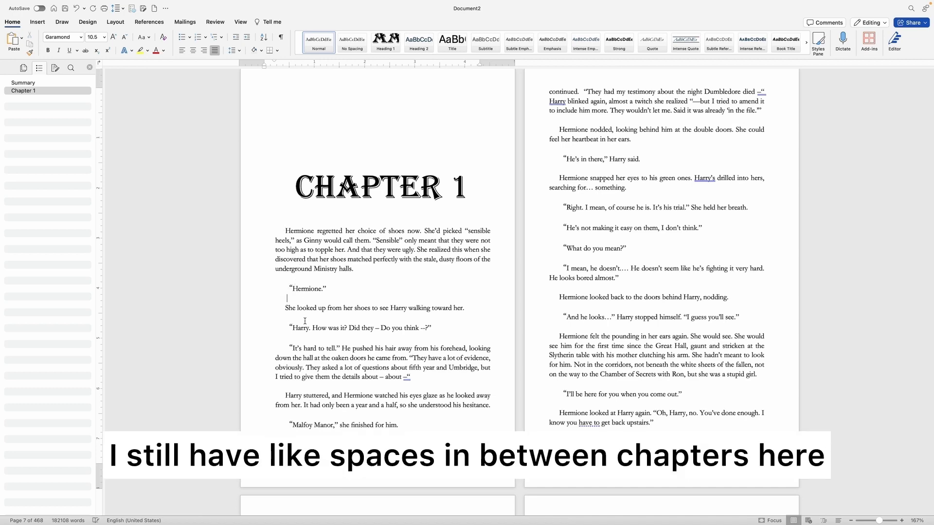
pyautogui.click(304, 316)
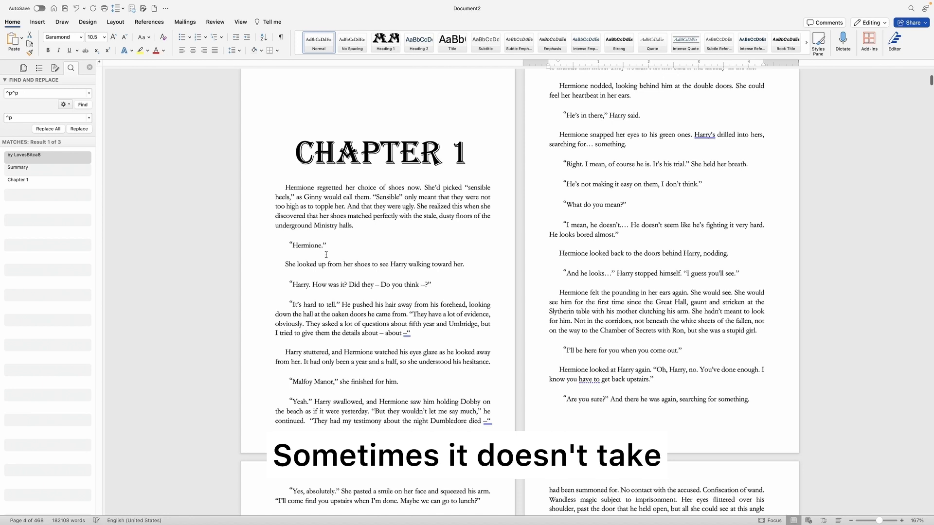
pyautogui.click(326, 255)
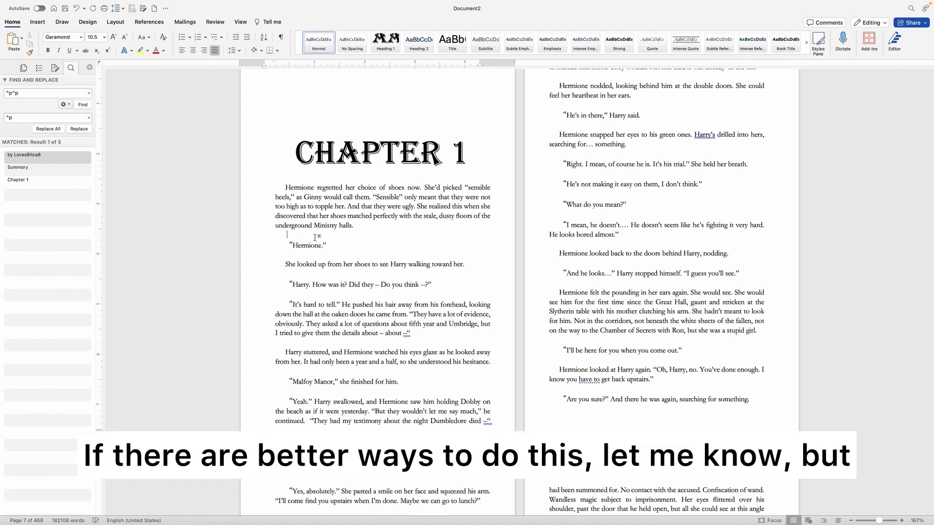
pyautogui.press('BackSpace')
pyautogui.press('Down')
pyautogui.press('Down')
pyautogui.press('BackSpace')
pyautogui.press('Down')
pyautogui.press('Down')
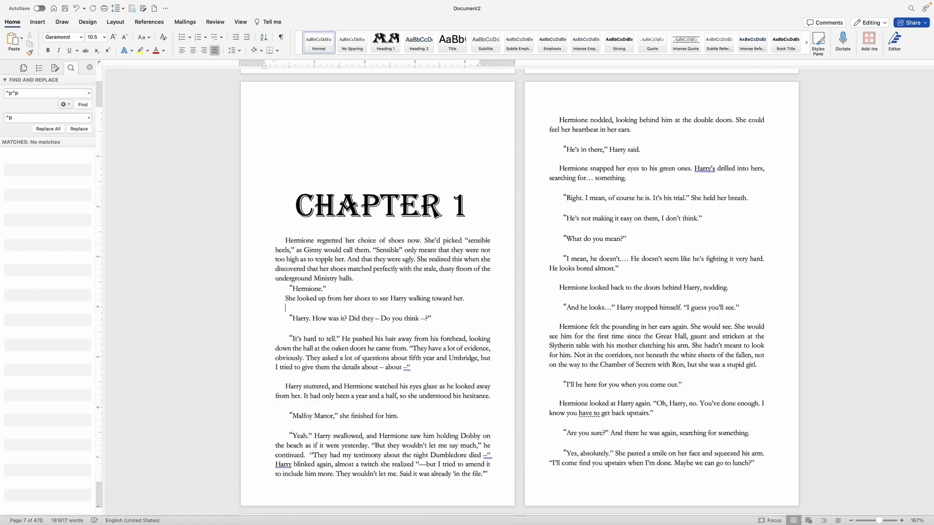
pyautogui.press('BackSpace')
pyautogui.press('BackSpace')
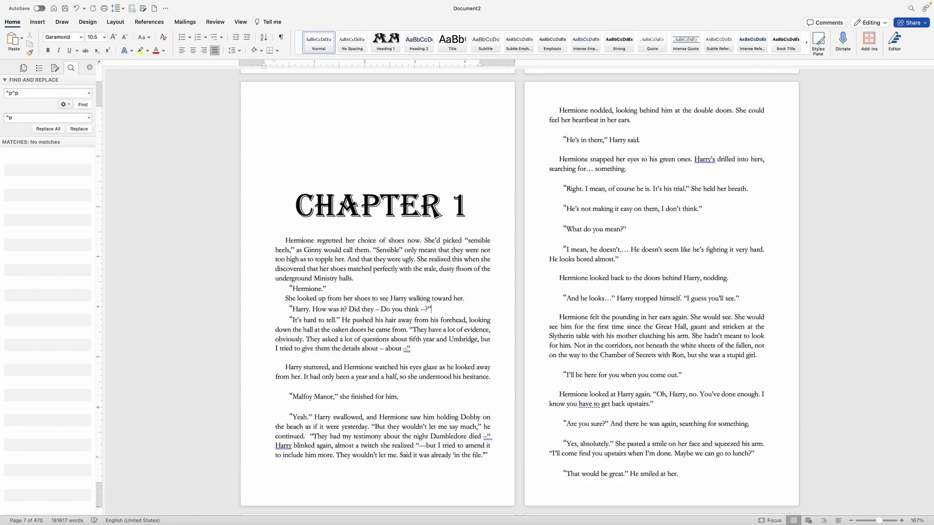
pyautogui.press('BackSpace')
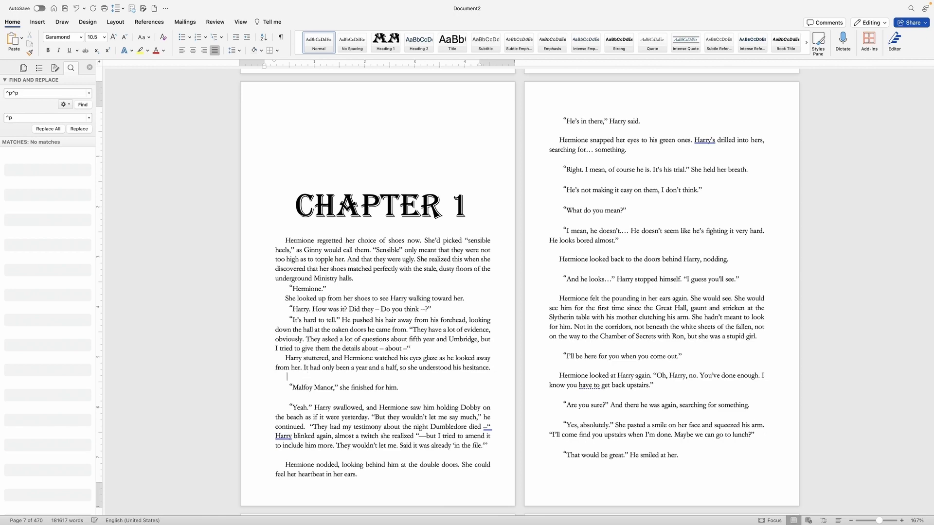
pyautogui.press('BackSpace')
pyautogui.press('BackSpace')
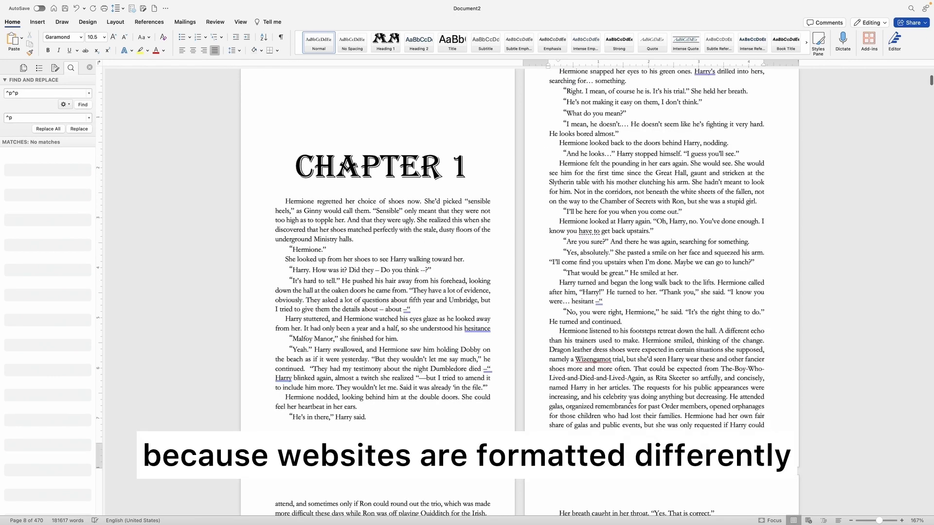
# - Split the long paragraph on page eight, starting a new paragraph at "The requests for his public appearances"
pyautogui.scroll(-3, 630, 400)
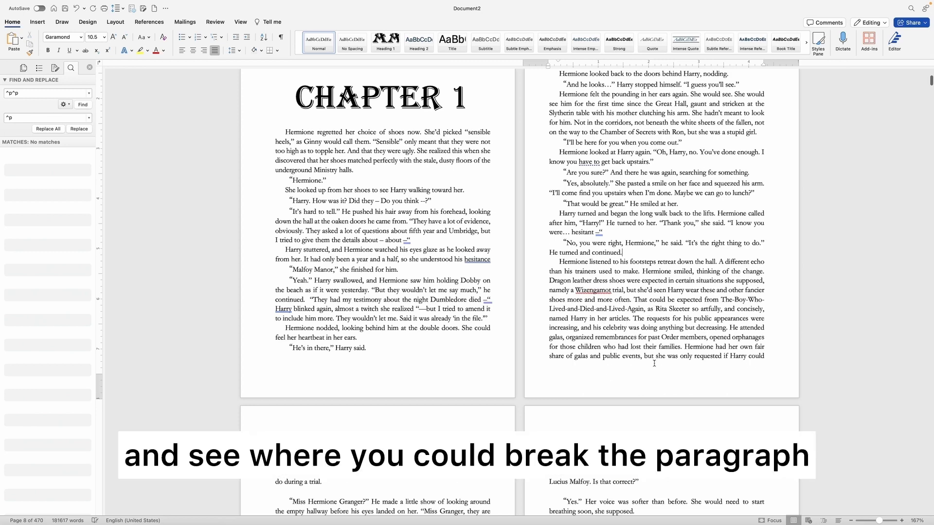
pyautogui.click(633, 318)
pyautogui.press('Return')
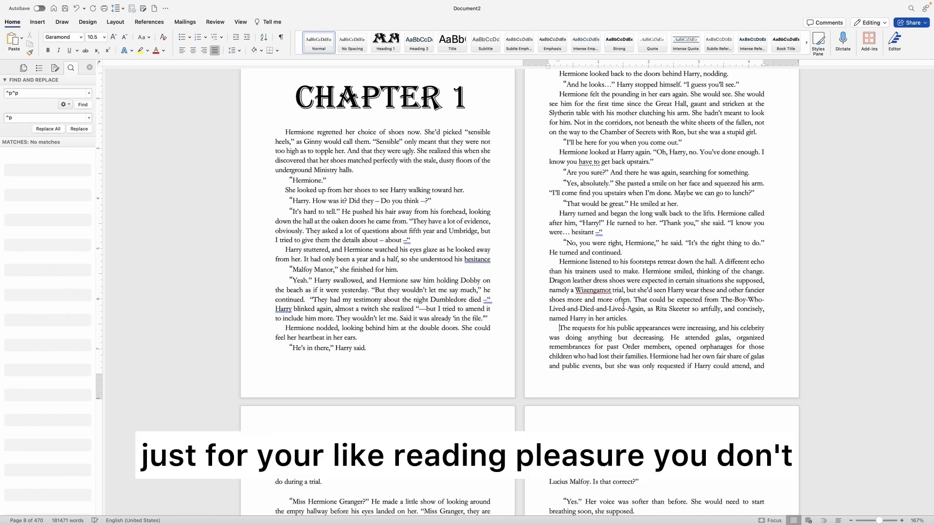
# - Remove the blank lines between the paragraphs on page nine, down to "Her breath caught in her throat"
pyautogui.scroll(-5, 640, 361)
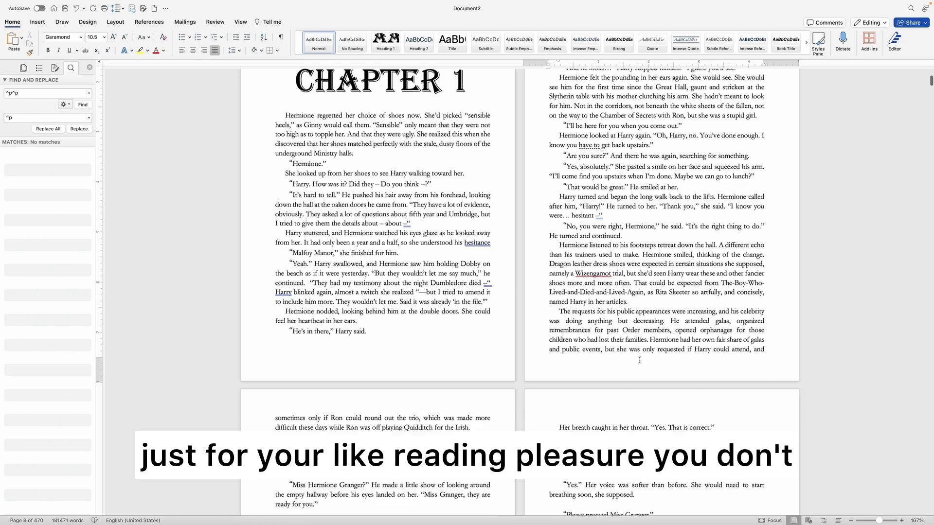
pyautogui.scroll(-7, 640, 360)
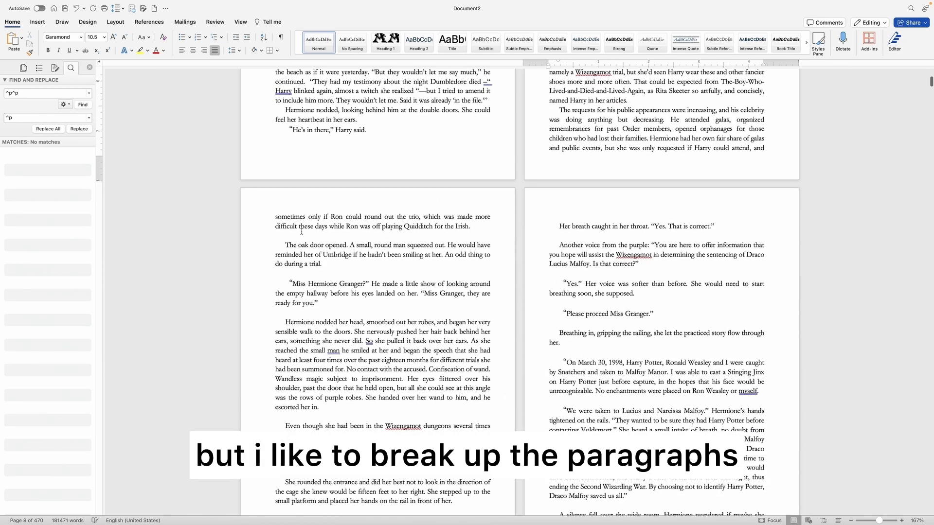
pyautogui.click(301, 227)
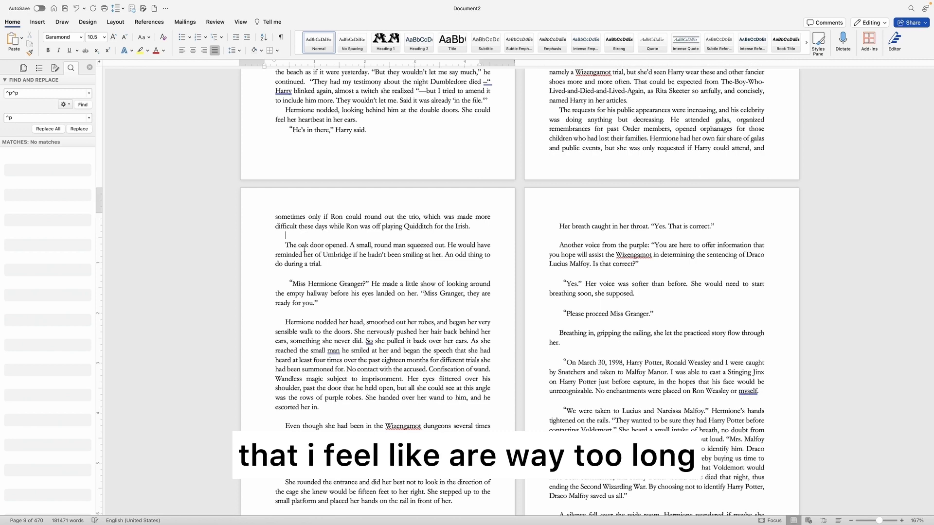
pyautogui.press('BackSpace')
pyautogui.click(300, 264)
pyautogui.press('BackSpace')
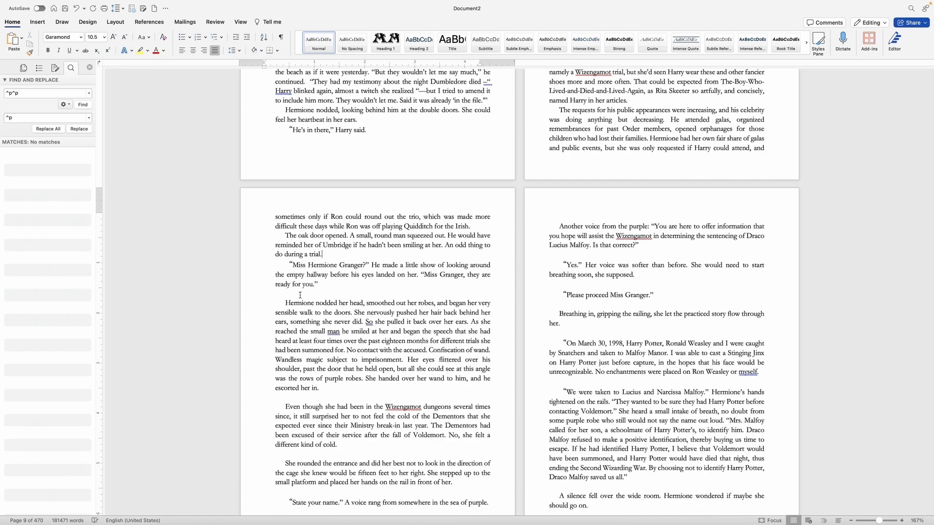
pyautogui.click(300, 294)
pyautogui.press('BackSpace')
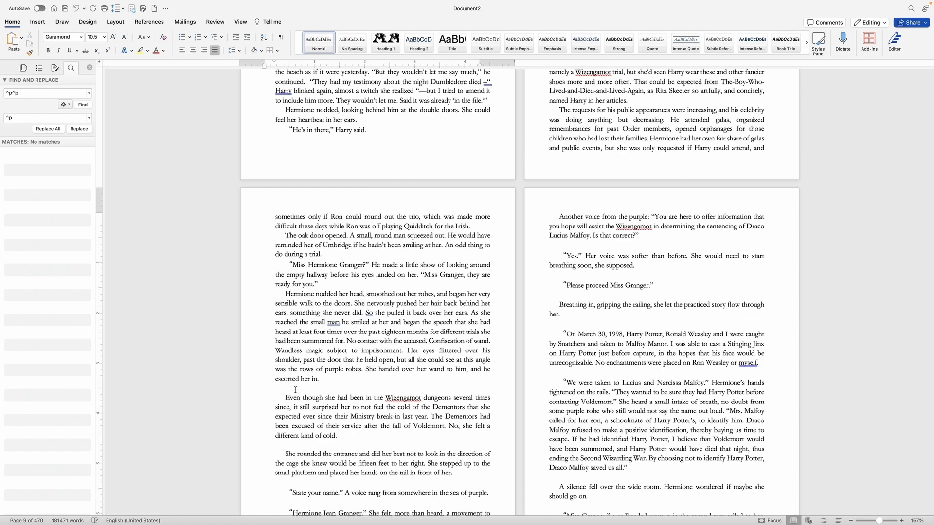
pyautogui.click(295, 390)
pyautogui.press('BackSpace')
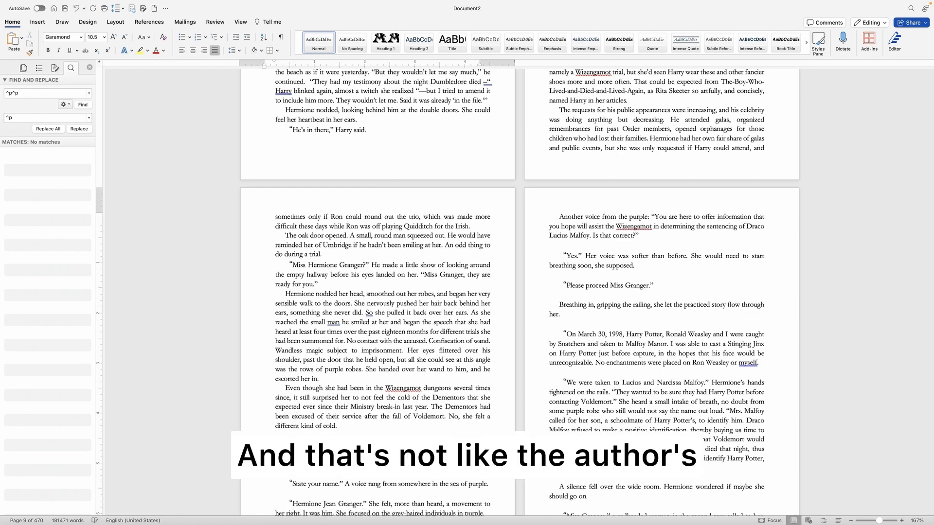
pyautogui.press('BackSpace')
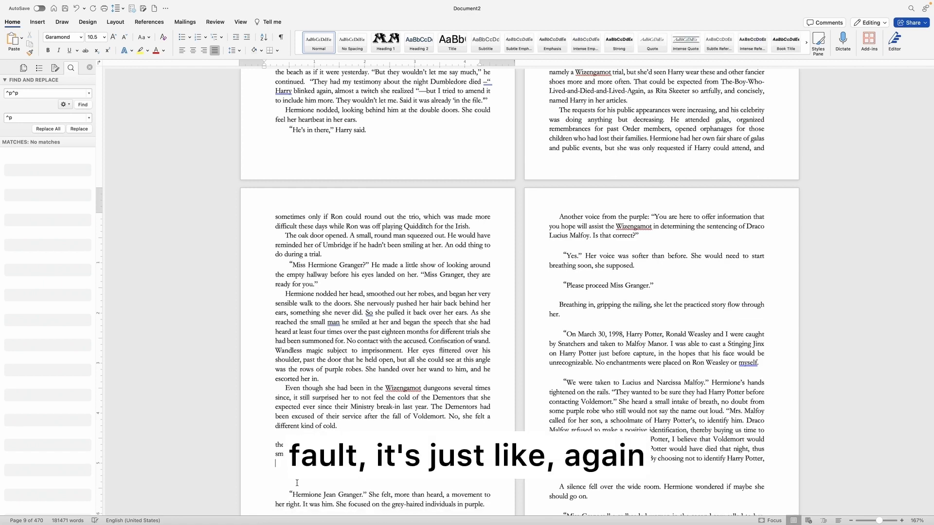
pyautogui.press('BackSpace')
pyautogui.click(293, 476)
pyautogui.press('BackSpace')
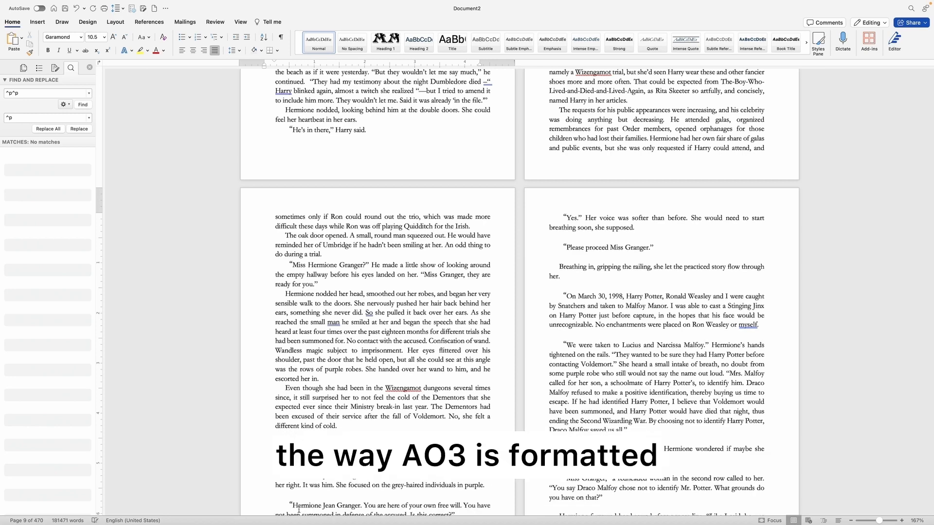
pyautogui.click(295, 496)
pyautogui.press('BackSpace')
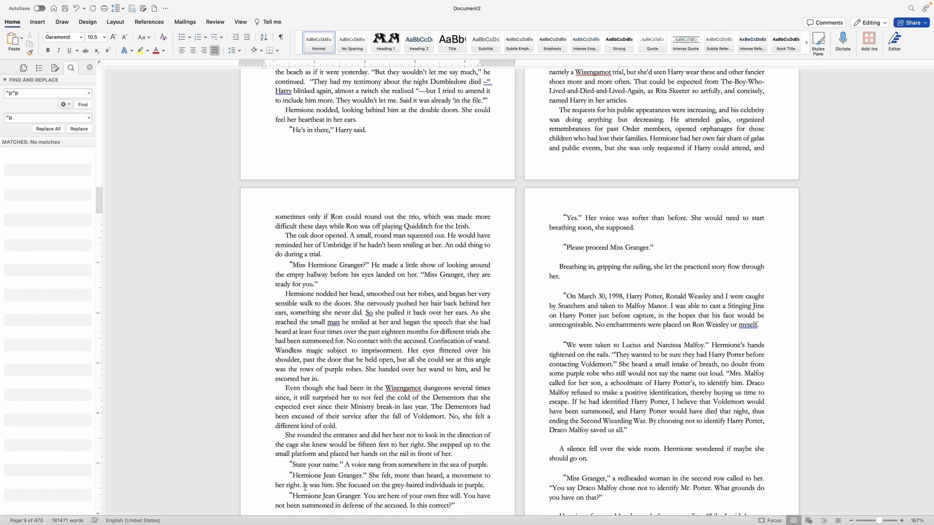
pyautogui.scroll(-2, 302, 491)
pyautogui.click(300, 470)
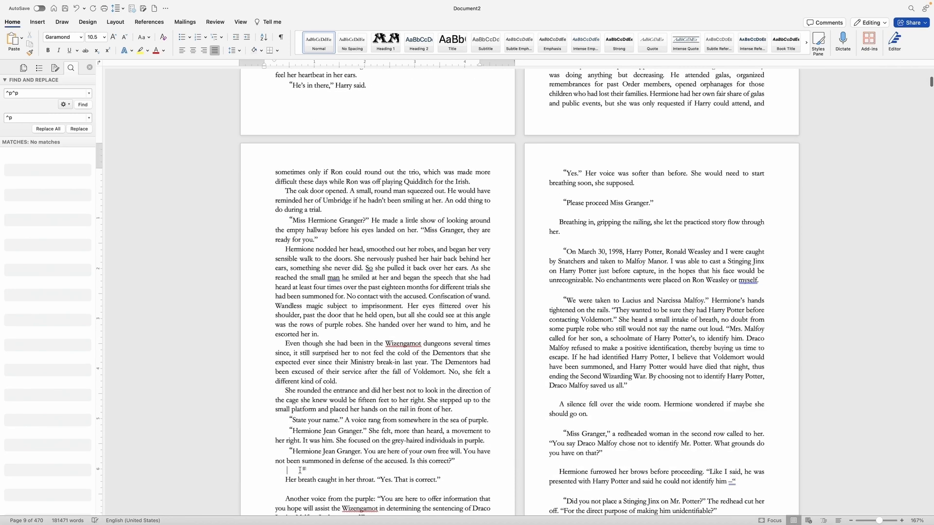
pyautogui.press('BackSpace')
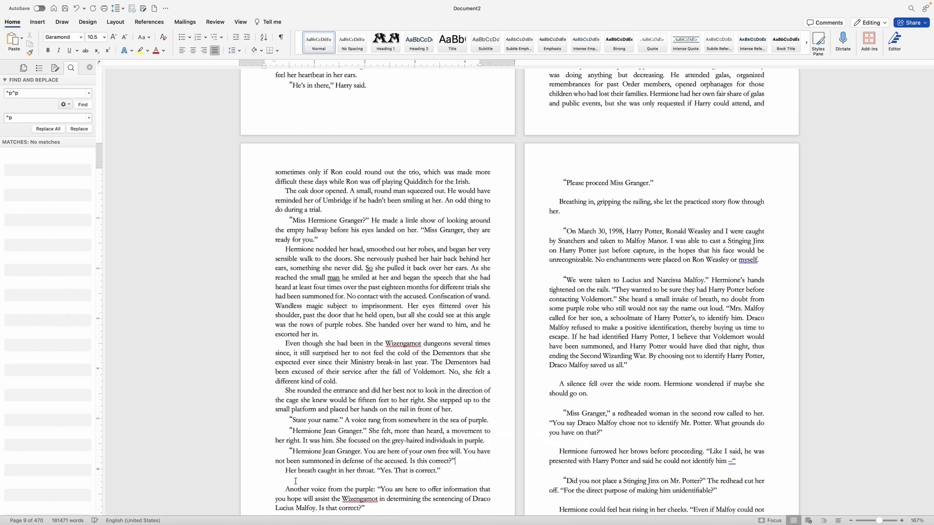
pyautogui.click(296, 482)
# - Add a Dropped drop cap to the first letter of Chapter 1's opening paragraph
pyautogui.click(39, 68)
pyautogui.click(22, 91)
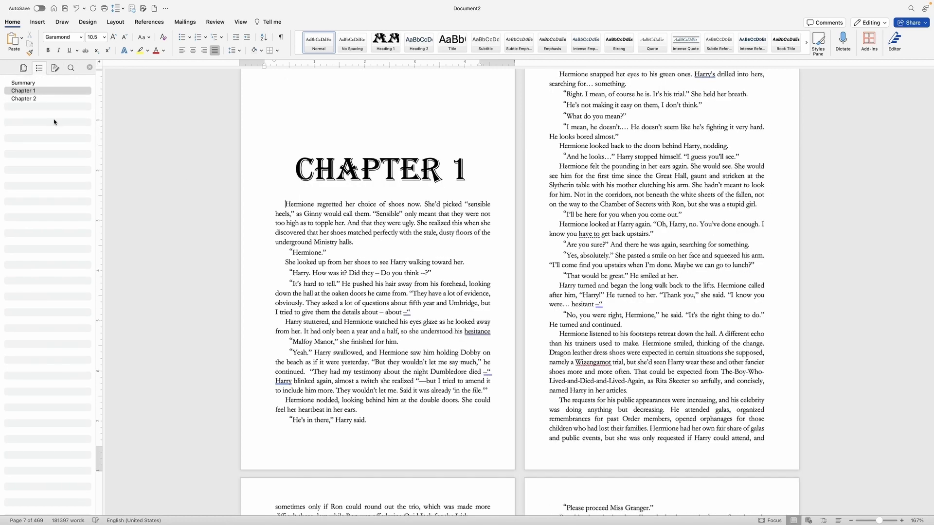
pyautogui.click(286, 204)
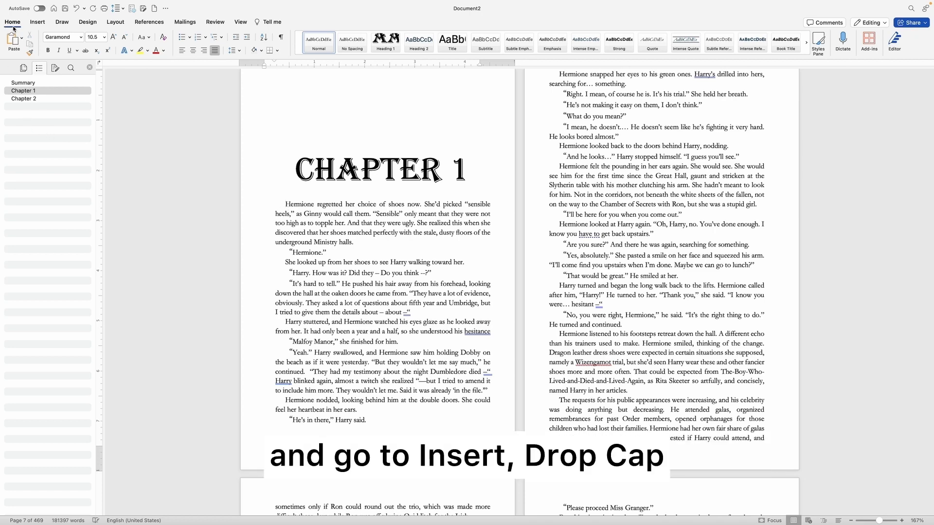
pyautogui.click(43, 26)
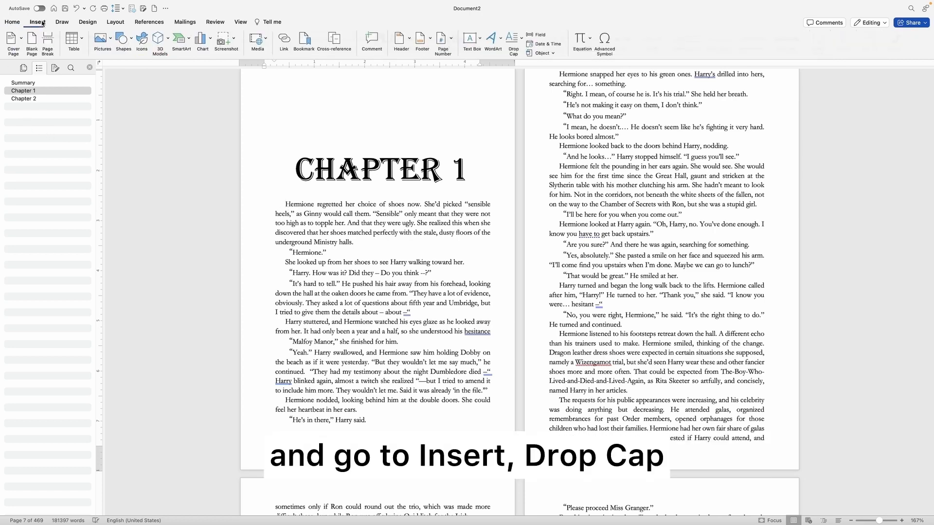
pyautogui.click(514, 39)
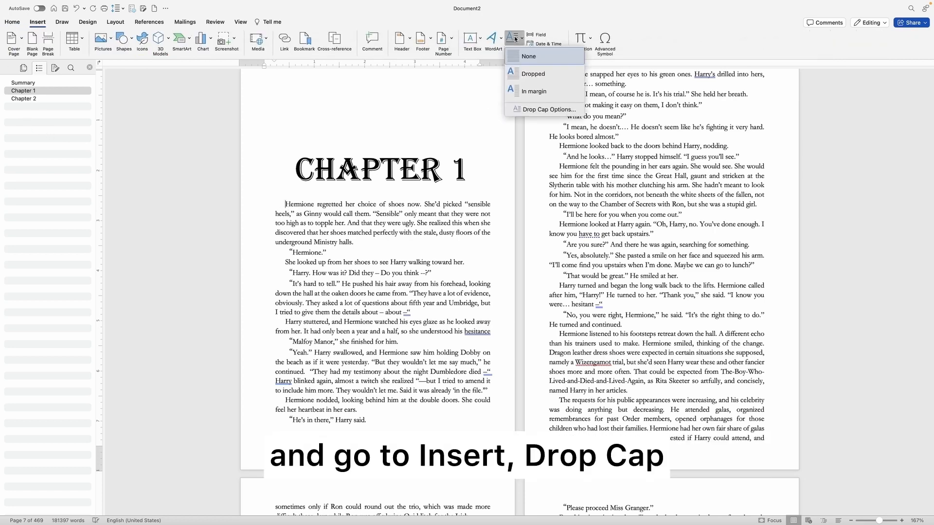
pyautogui.click(533, 74)
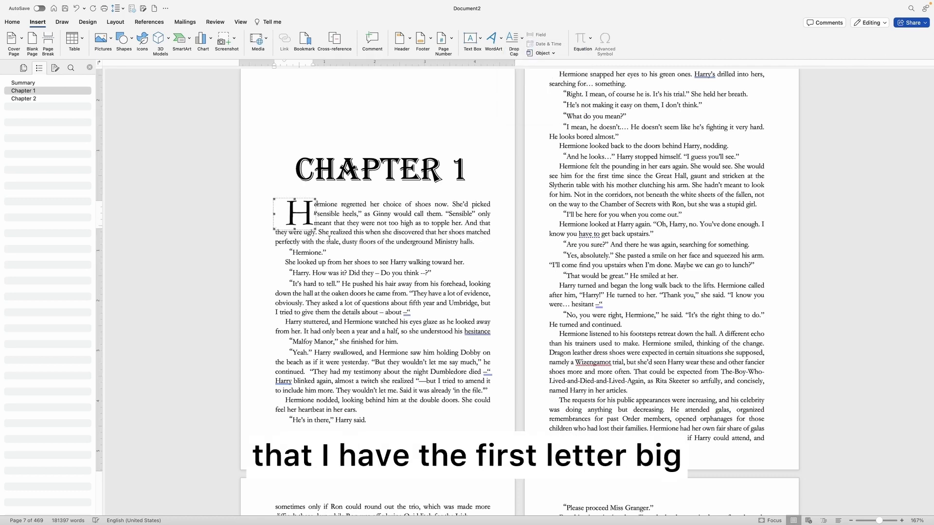
# - Change the rest of Chapter 1's opening sentence, from after the drop cap through "now", to UPPERCASE
pyautogui.click(365, 234)
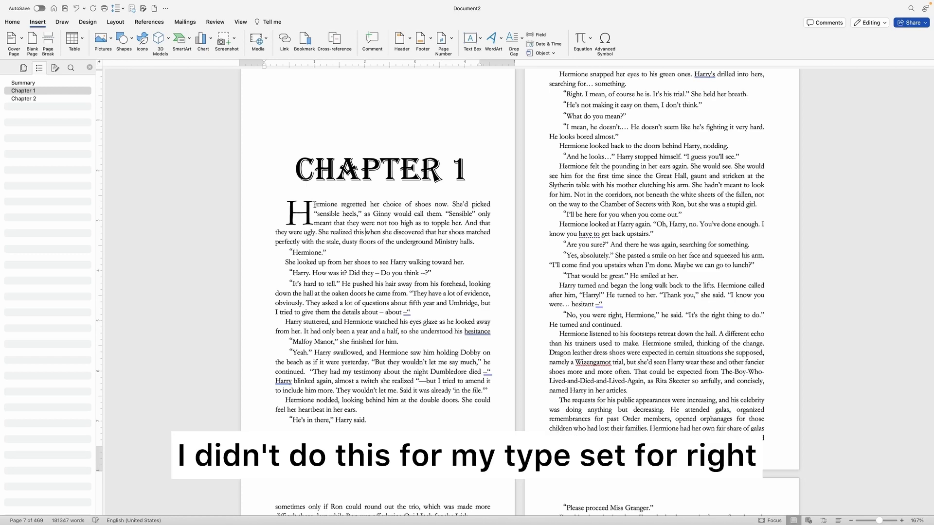
pyautogui.moveTo(314, 205); pyautogui.dragTo(442, 204)
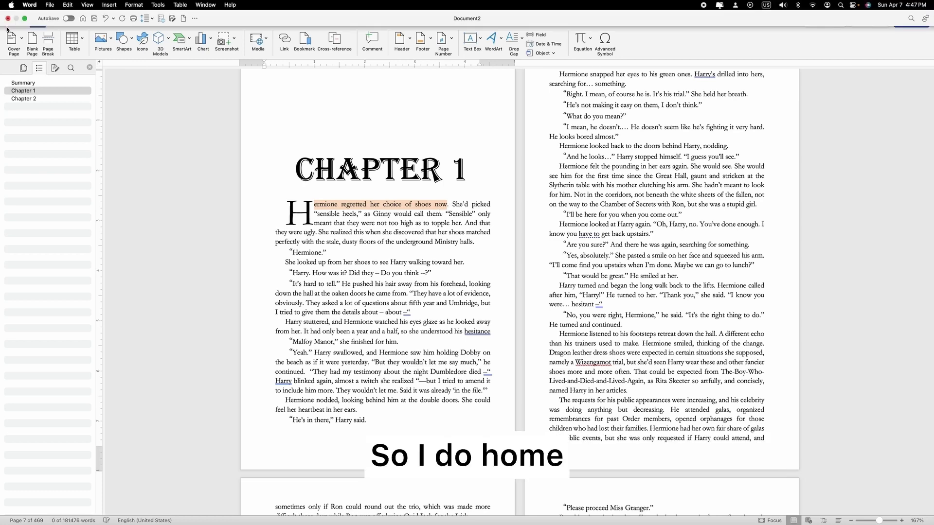
pyautogui.click(13, 25)
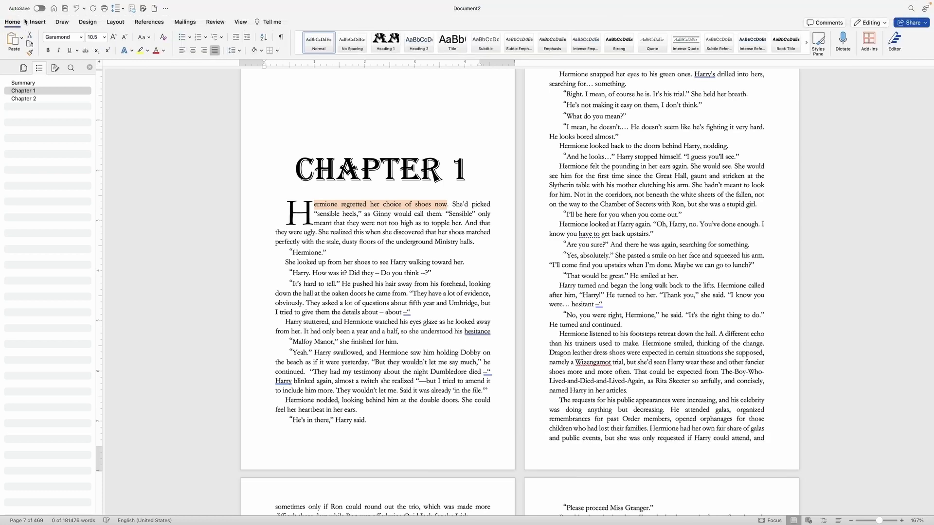
pyautogui.click(141, 37)
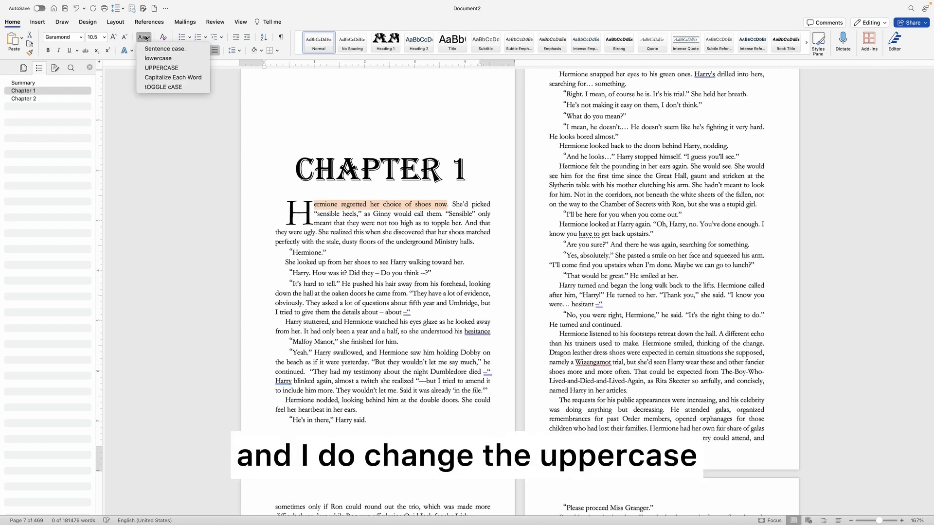
pyautogui.click(158, 68)
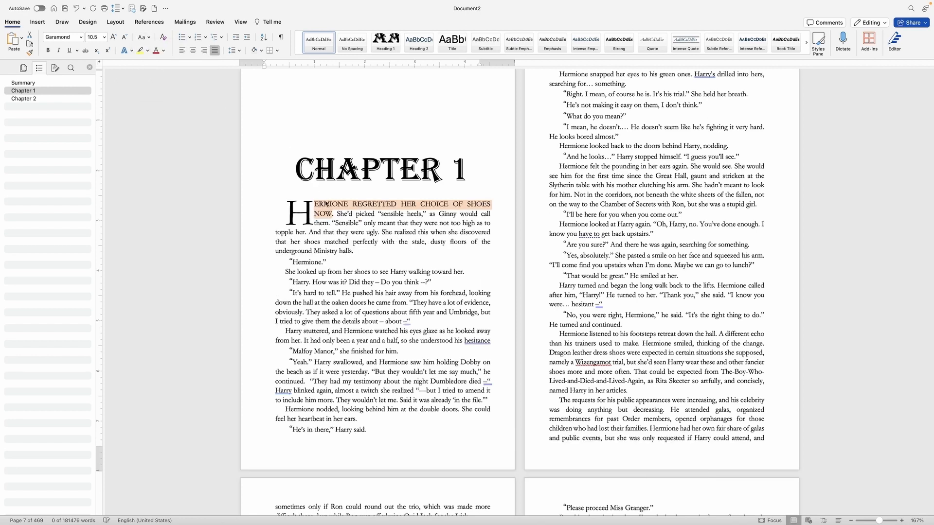
# - Change the word "NOW", which spills onto the second line of Chapter 1's opening paragraph, to lowercase
pyautogui.click(330, 217)
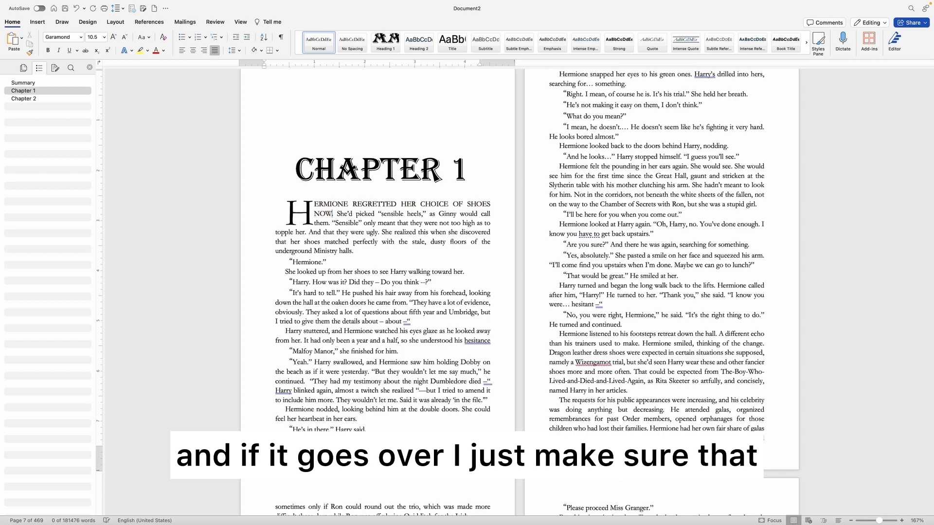
pyautogui.moveTo(332, 215); pyautogui.dragTo(315, 214)
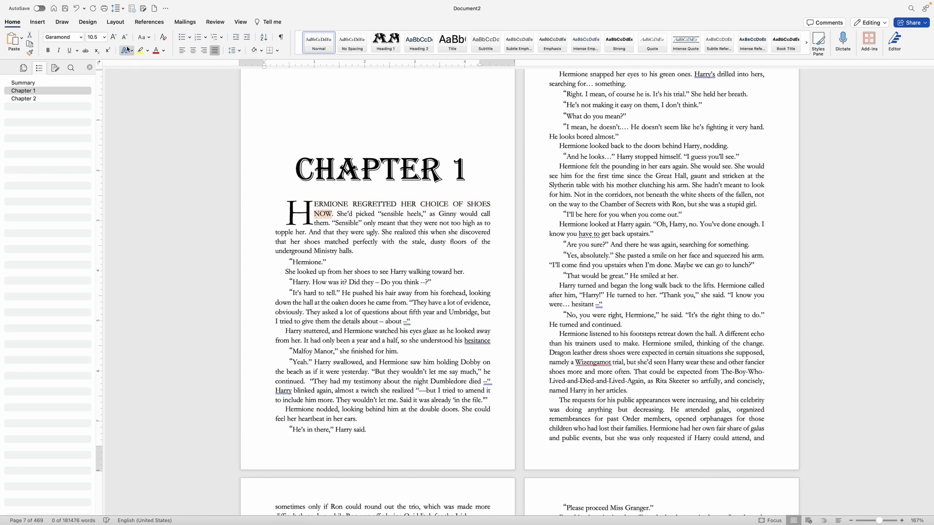
pyautogui.click(142, 38)
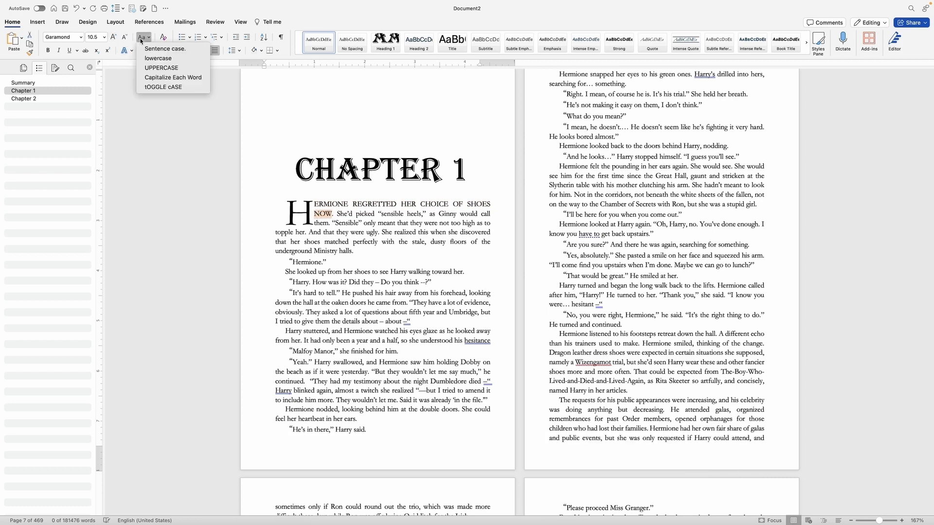
pyautogui.click(158, 58)
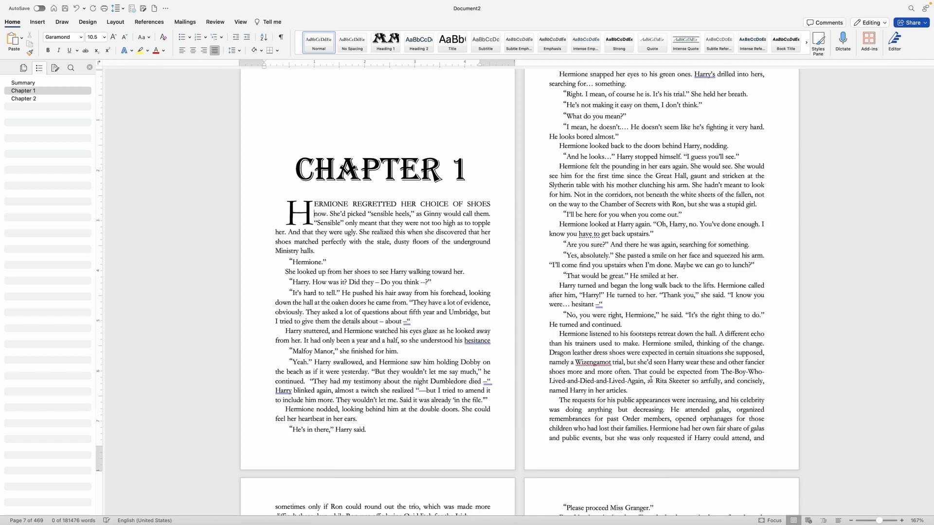
# - Search the document for "chapter", matching whole words only
pyautogui.scroll(-5, 651, 380)
pyautogui.scroll(5, 651, 379)
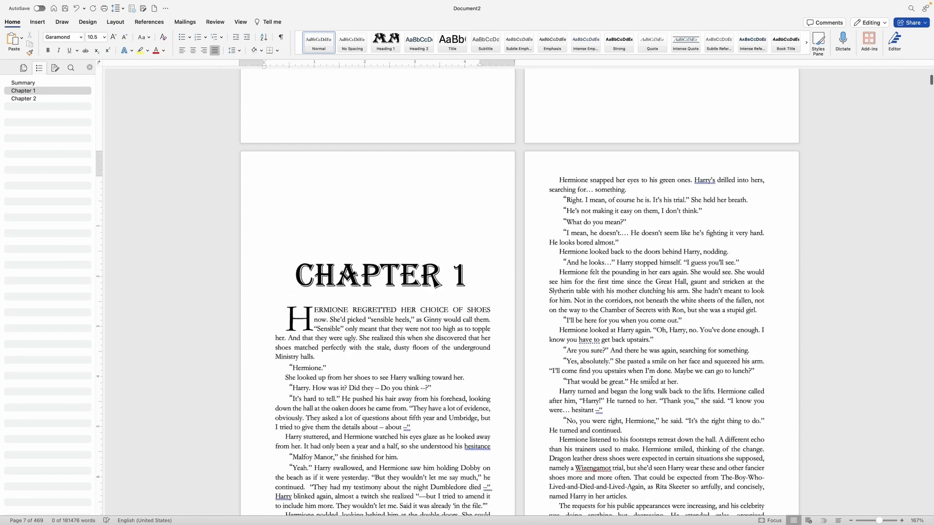
pyautogui.scroll(-1, 651, 380)
pyautogui.scroll(-1, 651, 379)
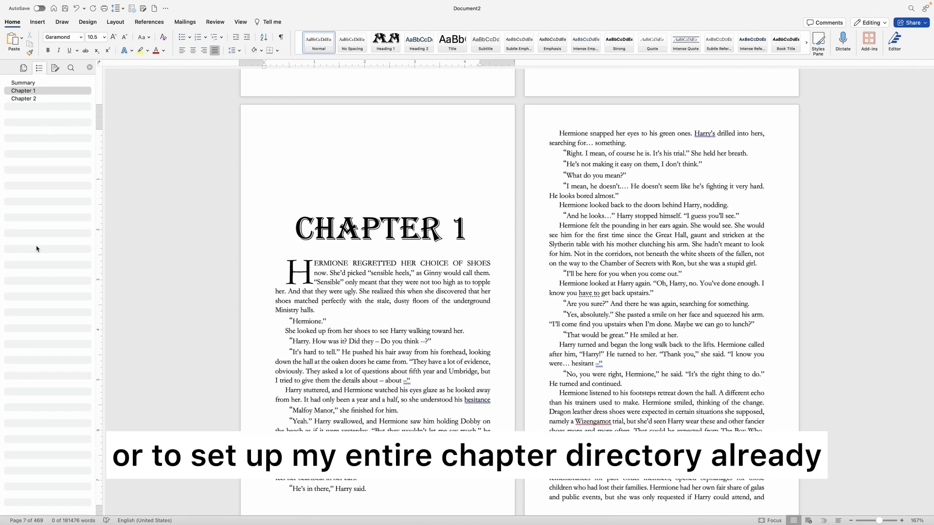
pyautogui.click(71, 68)
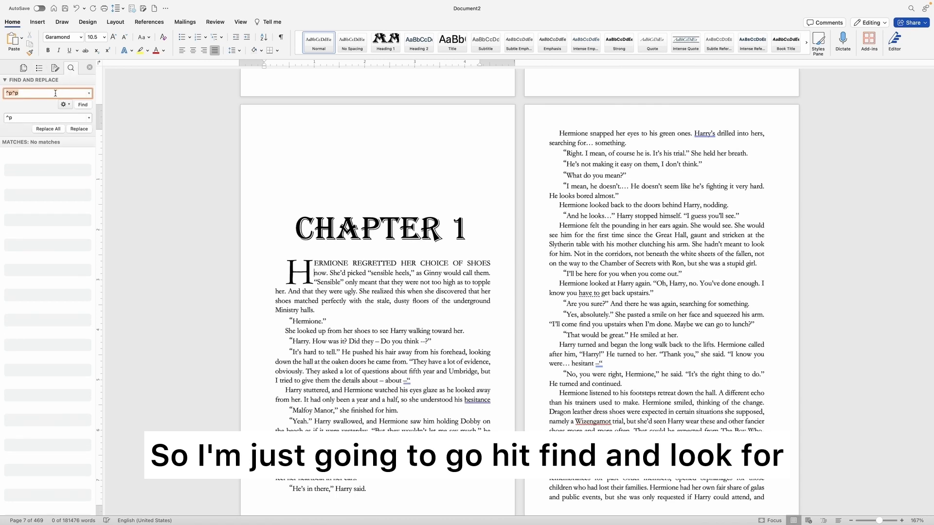
pyautogui.write('h')
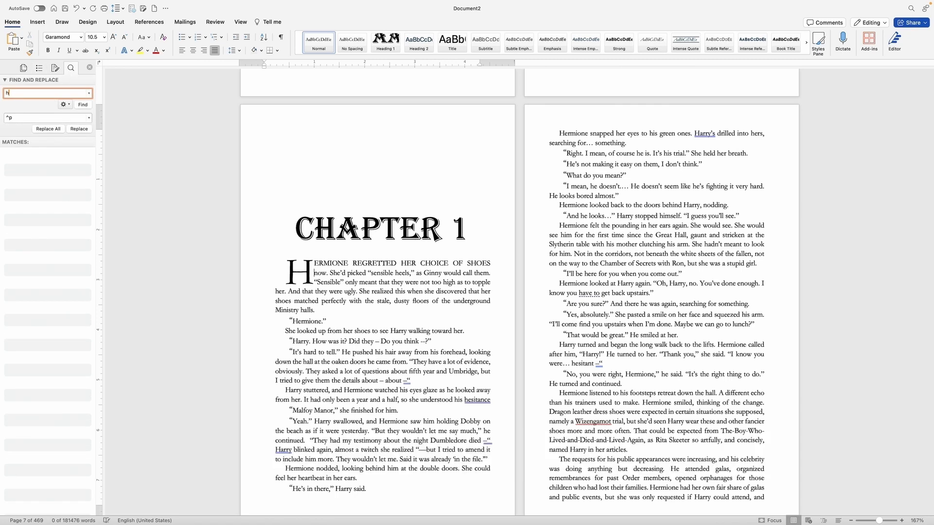
pyautogui.write('hapter')
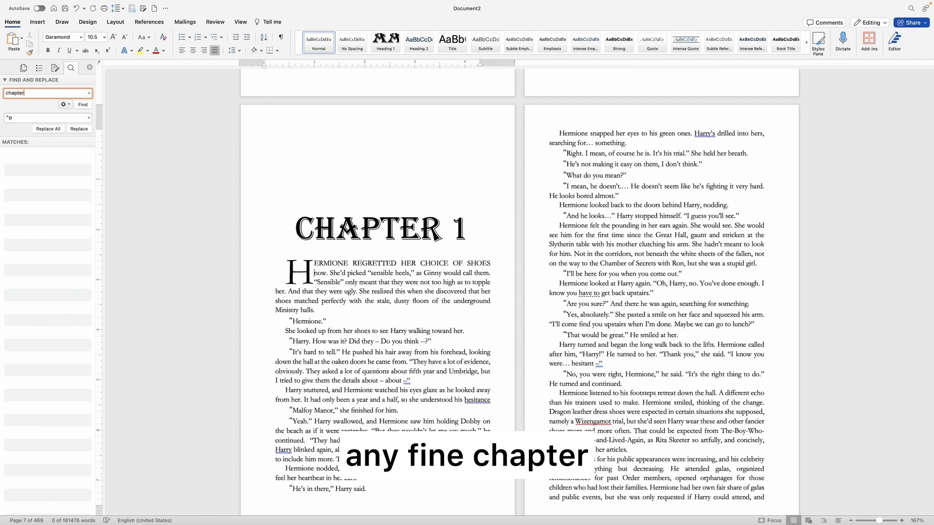
pyautogui.press('Return')
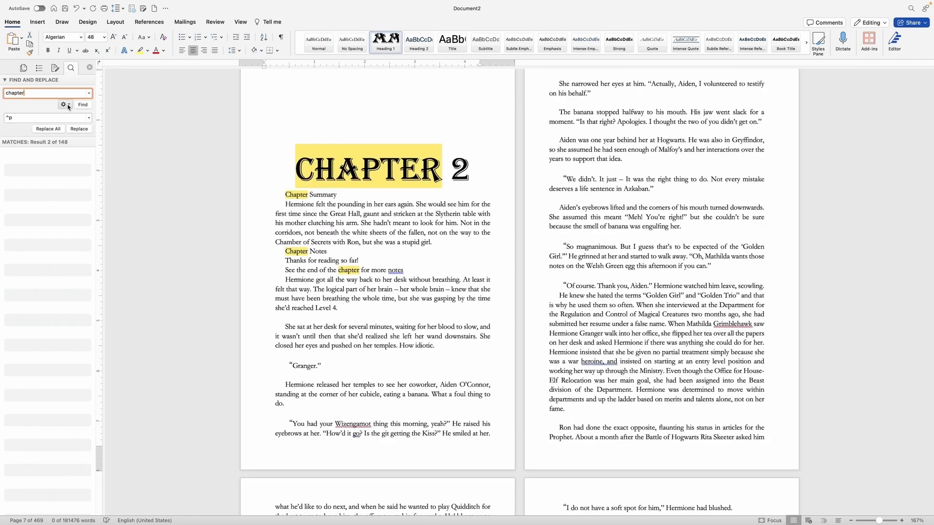
pyautogui.click(64, 105)
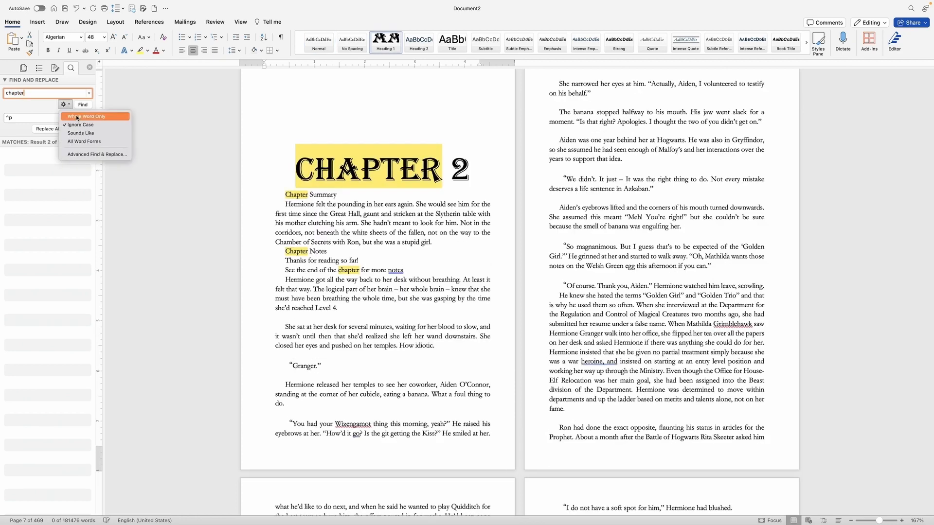
pyautogui.click(77, 117)
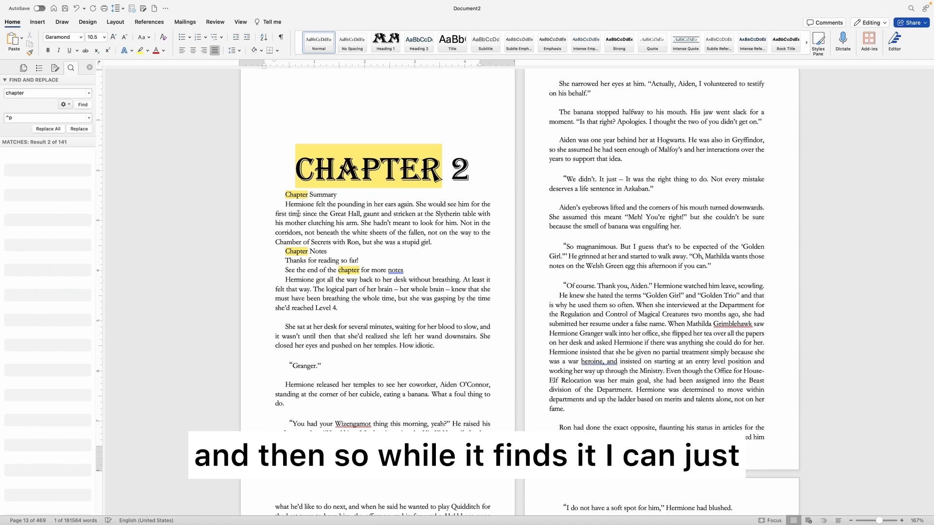
# - Delete the chapter summary and chapter notes under the Chapter 2 heading, leaving a blank line before the story text
pyautogui.moveTo(283, 196); pyautogui.dragTo(420, 272)
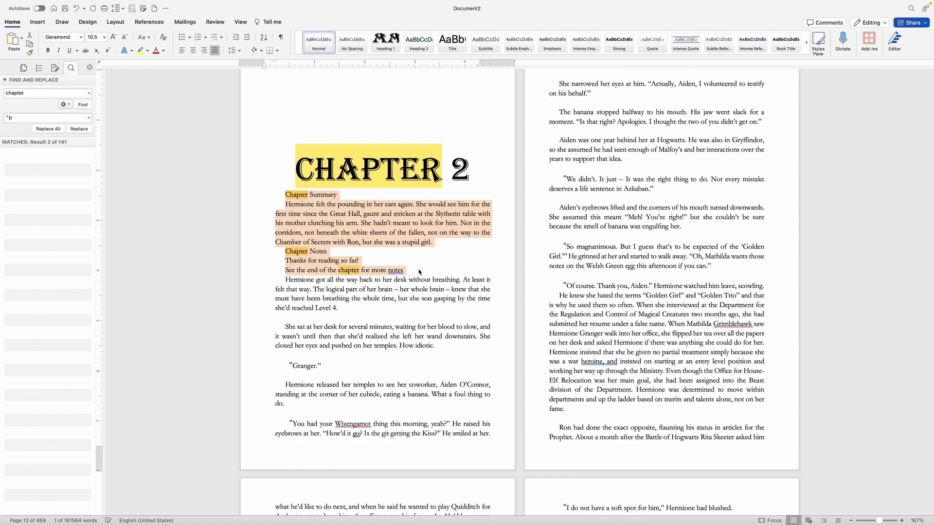
pyautogui.press('Delete')
pyautogui.press('Return')
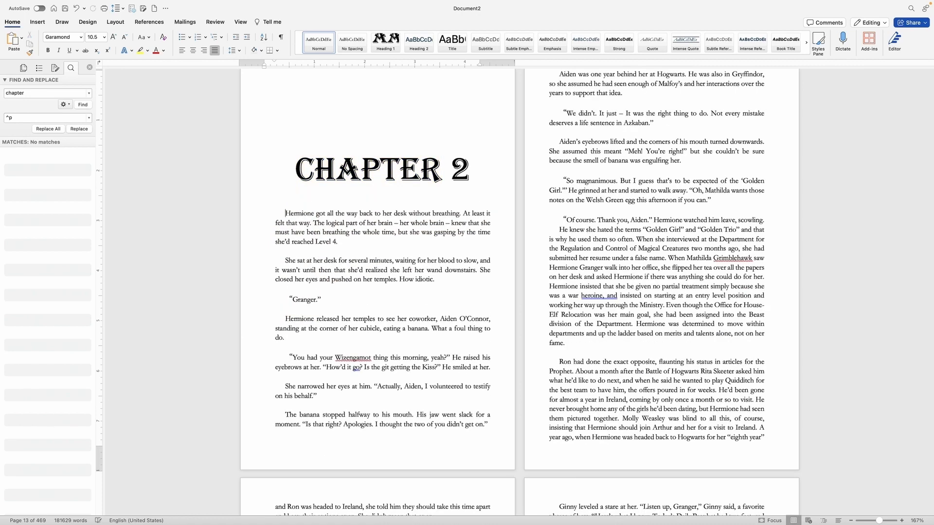
# - Go to the next "chapter" match, delete the Chapter End Notes above Chapter 3, and insert a Next Page section break there
pyautogui.click(83, 104)
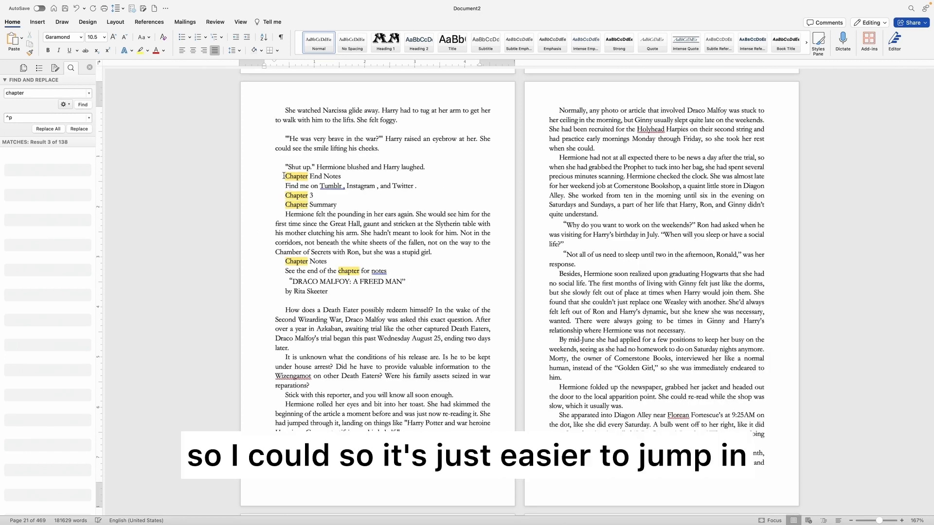
pyautogui.moveTo(285, 176); pyautogui.dragTo(422, 187)
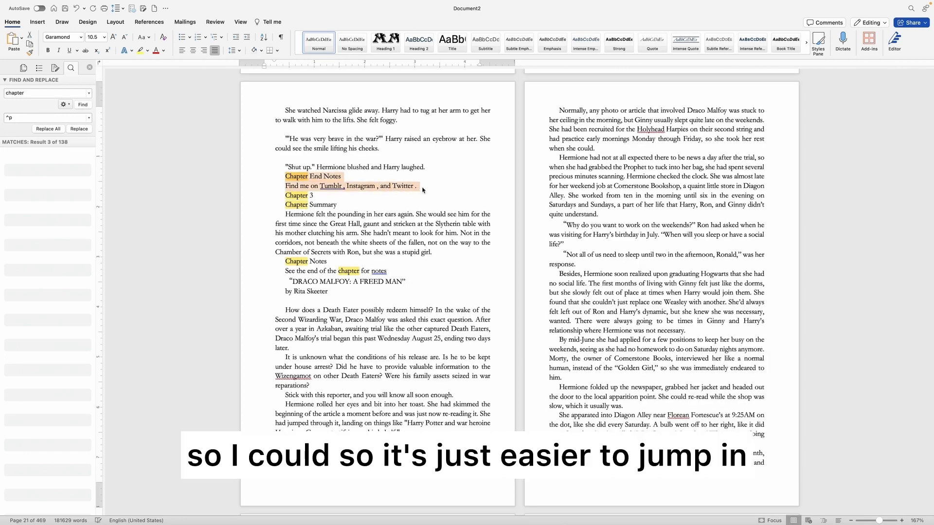
pyautogui.press('BackSpace')
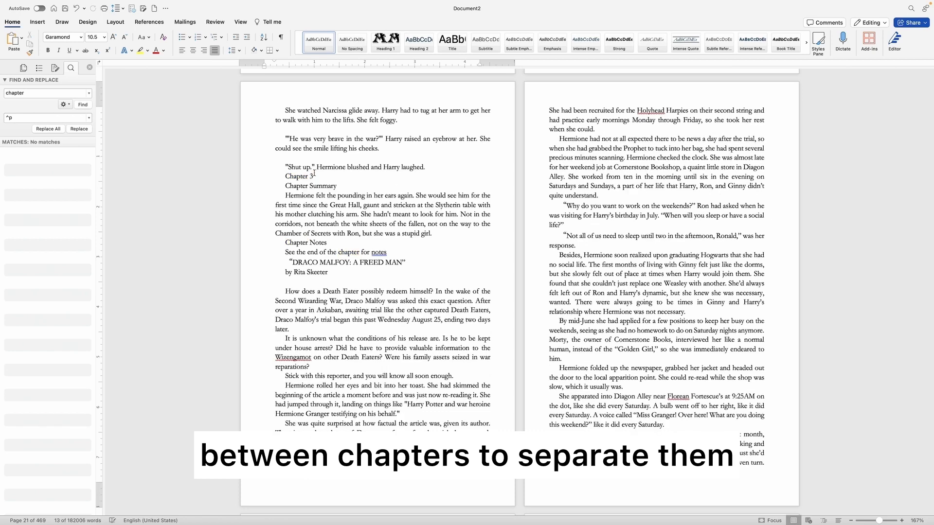
pyautogui.click(118, 23)
pyautogui.click(103, 38)
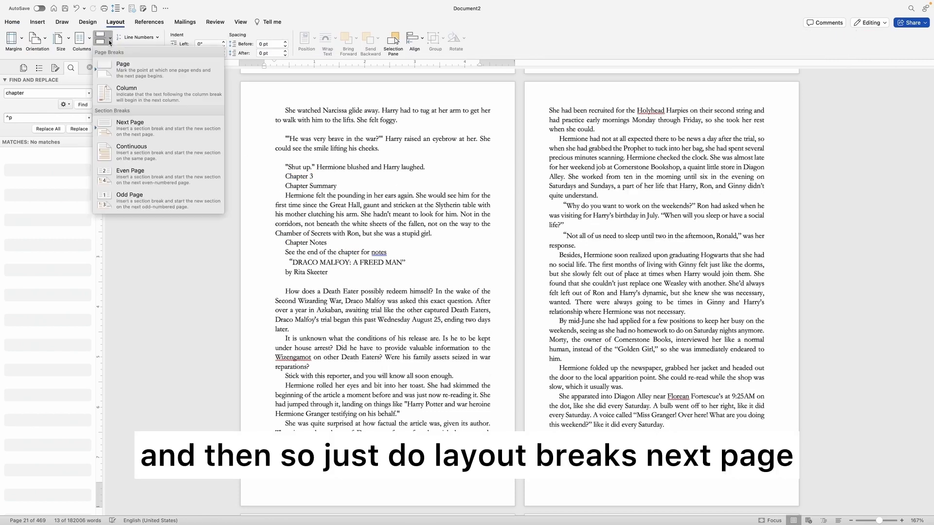
pyautogui.click(125, 128)
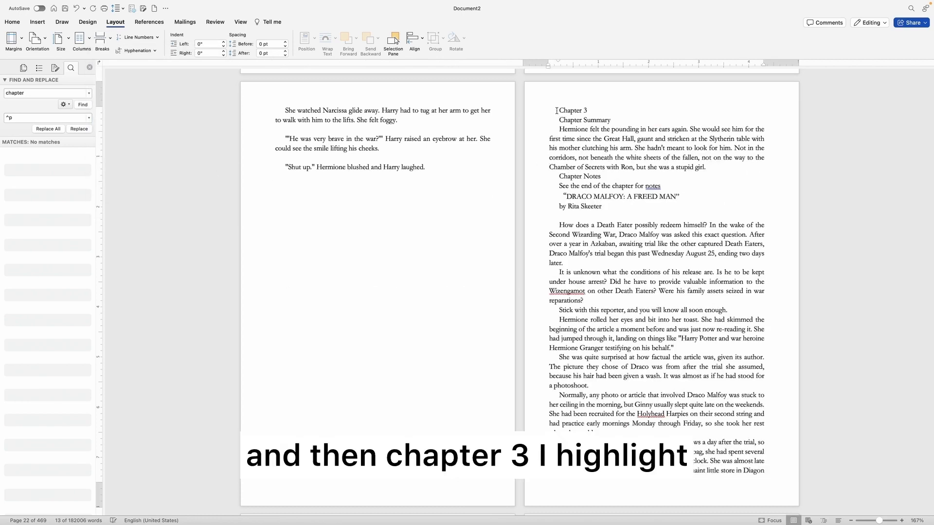
# - Apply the Heading 1 style to the "Chapter 3" line and check its entry in the document's heading list
pyautogui.moveTo(556, 110); pyautogui.dragTo(599, 113)
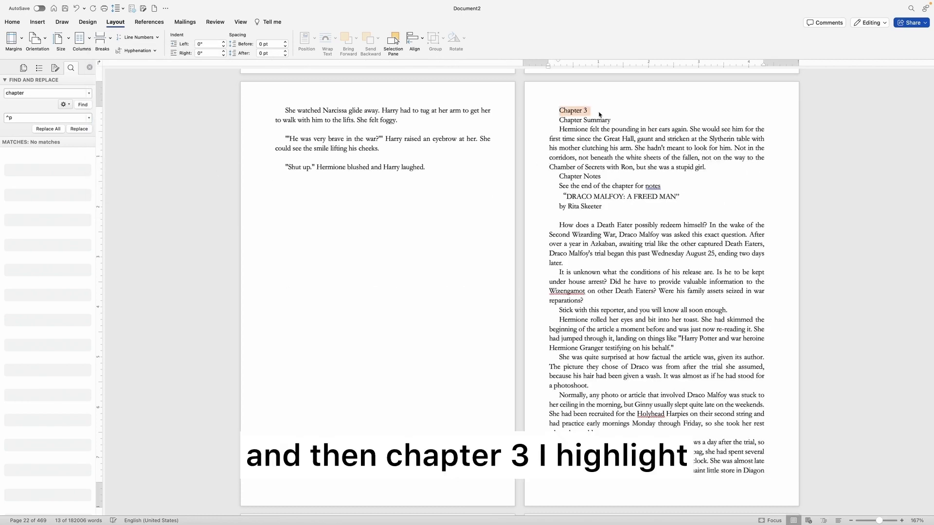
pyautogui.click(12, 22)
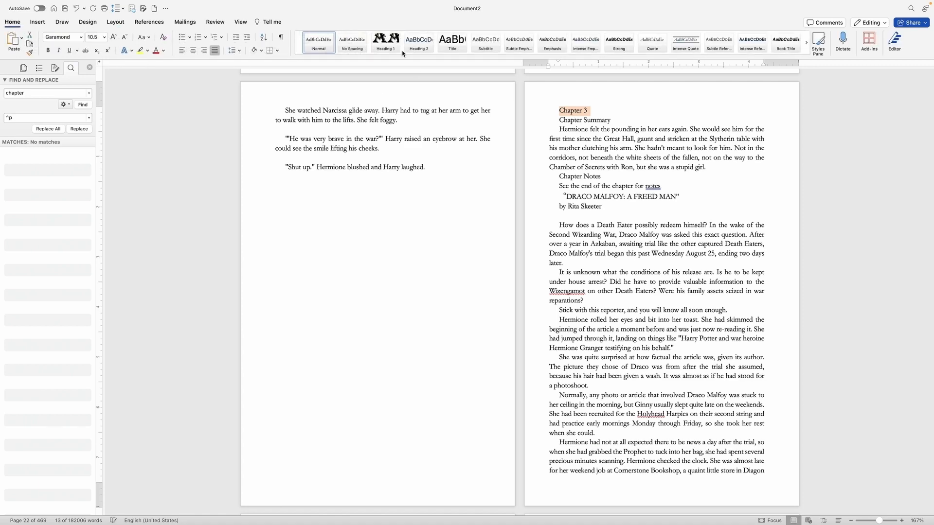
pyautogui.click(387, 44)
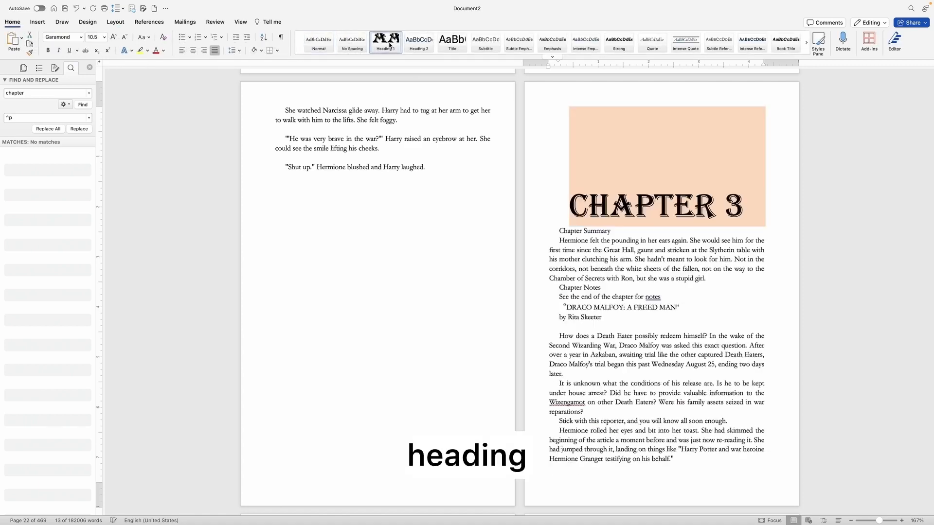
pyautogui.click(41, 70)
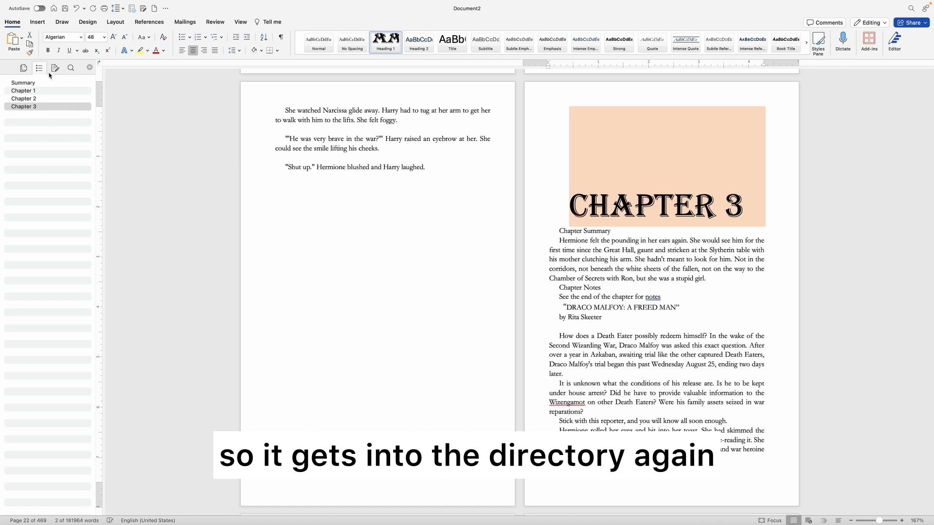
# - Delete the chapter summary and chapter notes under the Chapter 3 heading, down to the end-of-chapter notes line
pyautogui.click(71, 69)
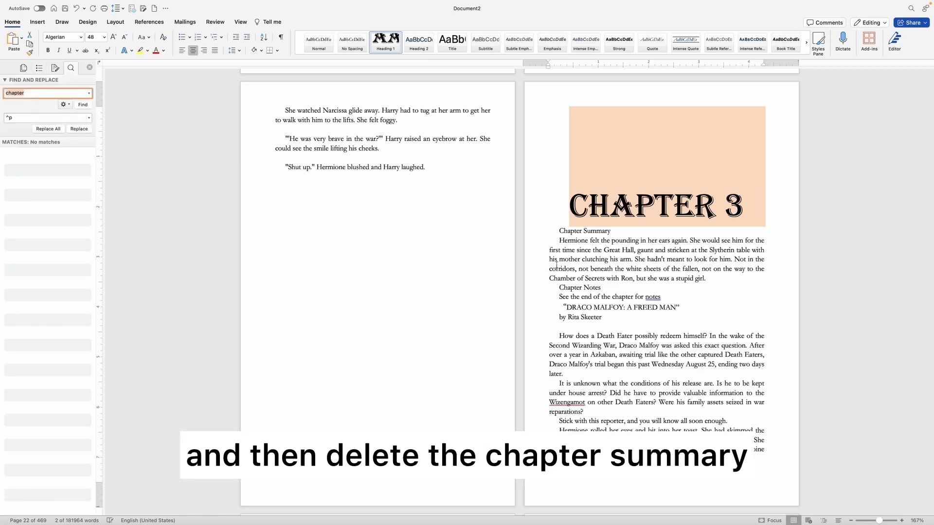
pyautogui.moveTo(561, 232); pyautogui.dragTo(692, 295)
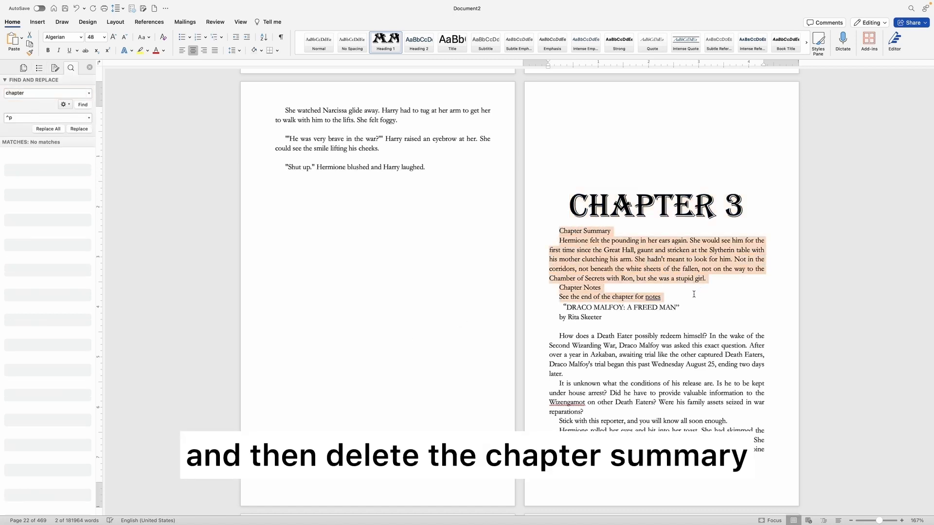
pyautogui.press('BackSpace')
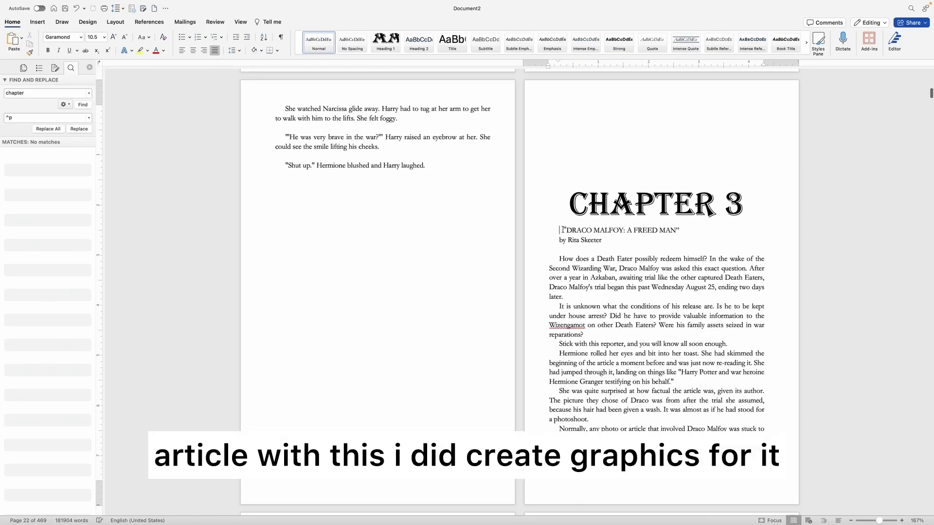
# - Delete the article title "DRACO MALFOY: A FREED MAN" and its byline under the Chapter 3 heading
pyautogui.moveTo(566, 230); pyautogui.dragTo(604, 240)
pyautogui.click(562, 227)
pyautogui.moveTo(562, 228); pyautogui.dragTo(602, 242)
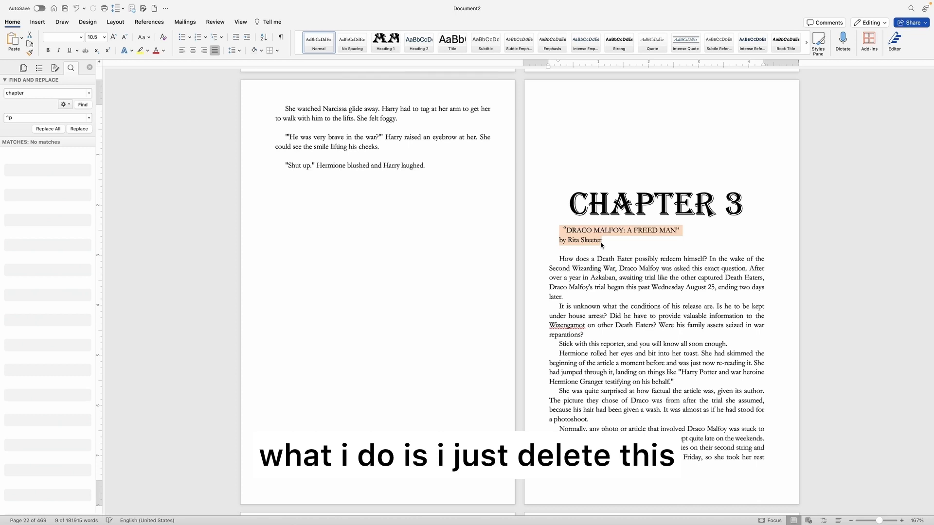
pyautogui.press('BackSpace')
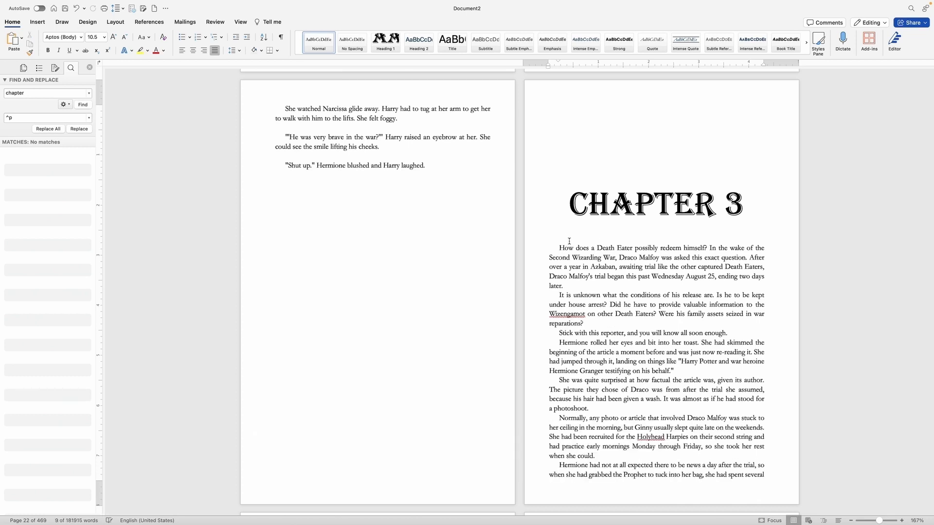
# - Add a blank line under the Chapter 3 heading and insert the picture file IMG_8271.jpg from the Downloads folder there
pyautogui.press('Return')
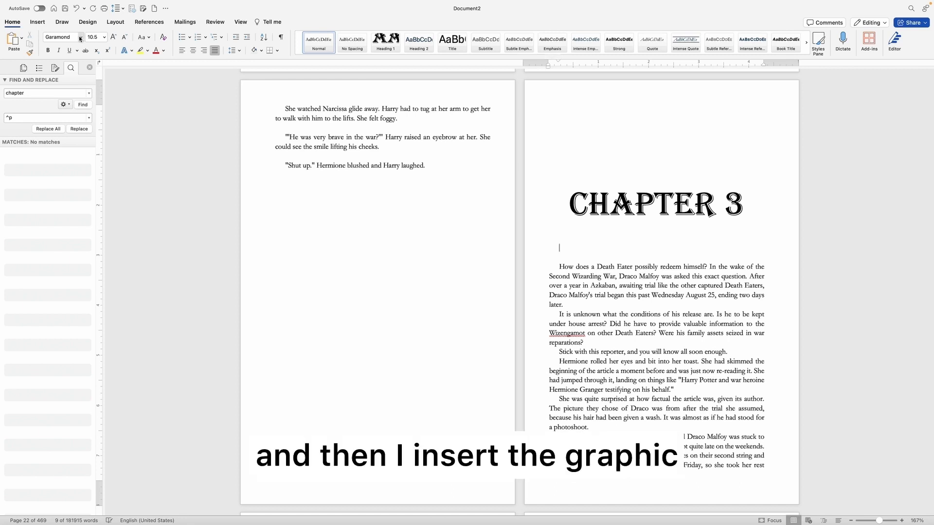
pyautogui.click(37, 22)
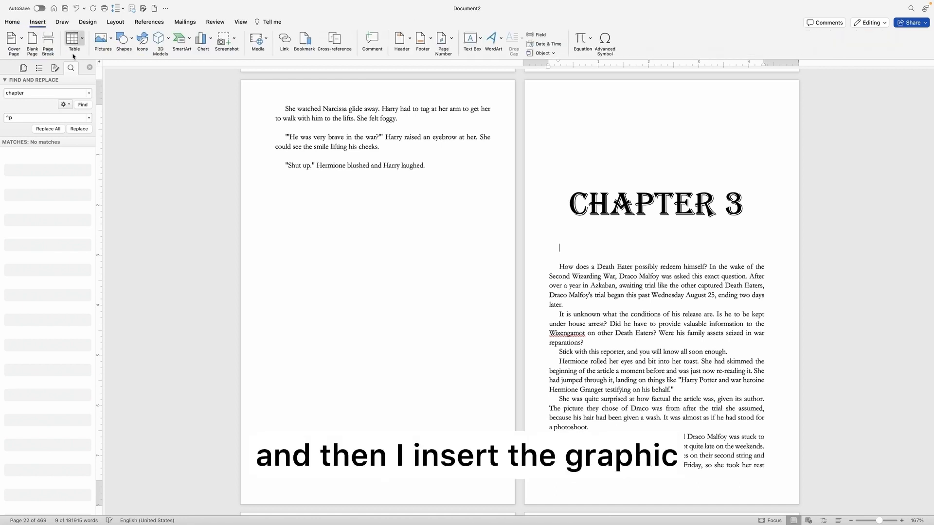
pyautogui.click(101, 39)
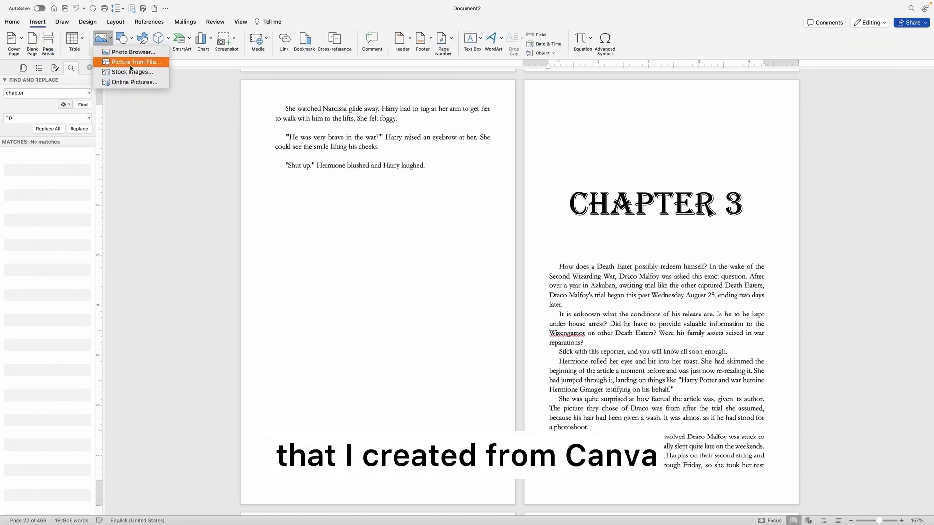
pyautogui.click(130, 63)
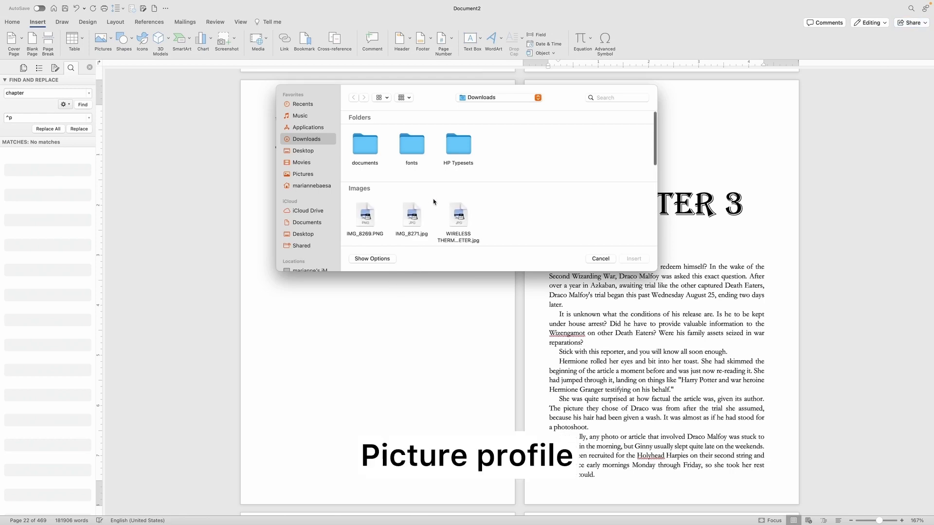
pyautogui.click(417, 220)
pyautogui.click(635, 261)
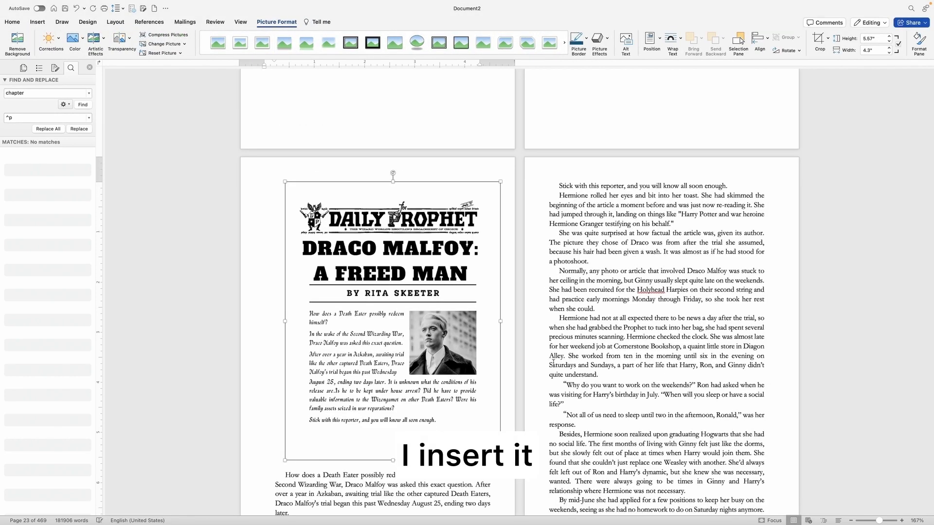
# - Crop the empty border off the Daily Prophet picture, to about 4.59" high by 3.67" wide
pyautogui.click(819, 40)
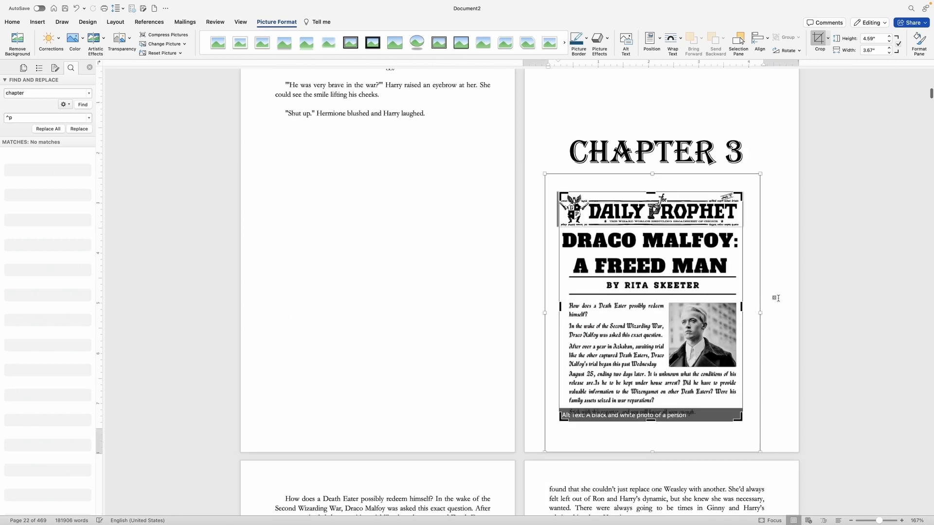
pyautogui.click(777, 298)
pyautogui.click(672, 347)
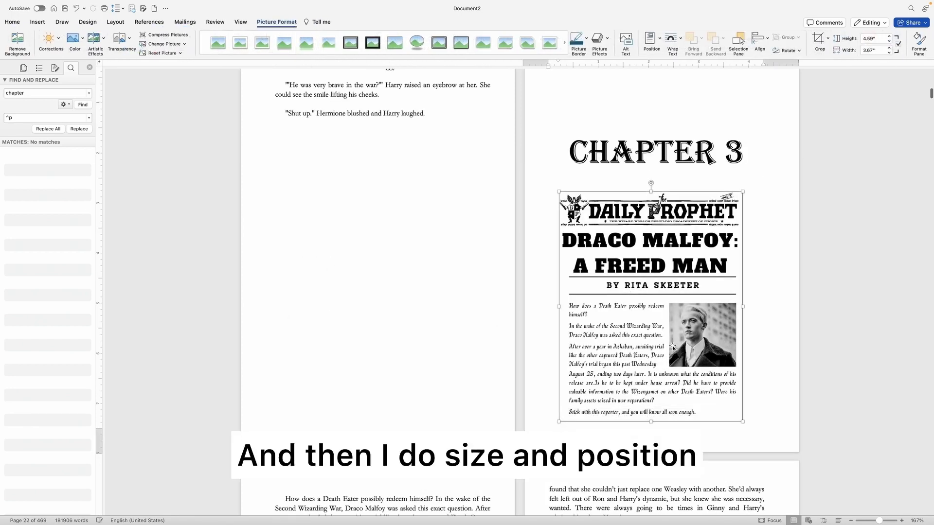
# - Set the Daily Prophet picture's text wrapping style to Top and bottom
pyautogui.rightClick(673, 347)
pyautogui.click(691, 466)
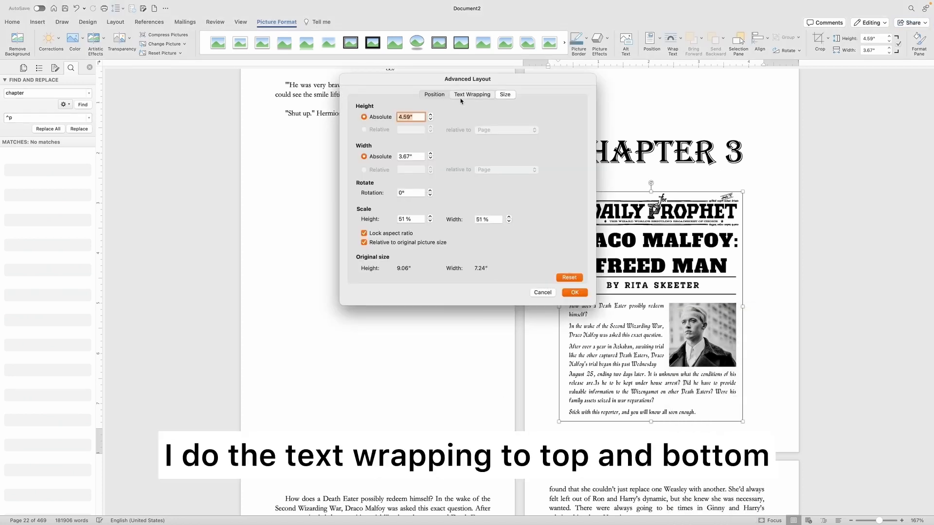
pyautogui.click(461, 96)
pyautogui.click(544, 125)
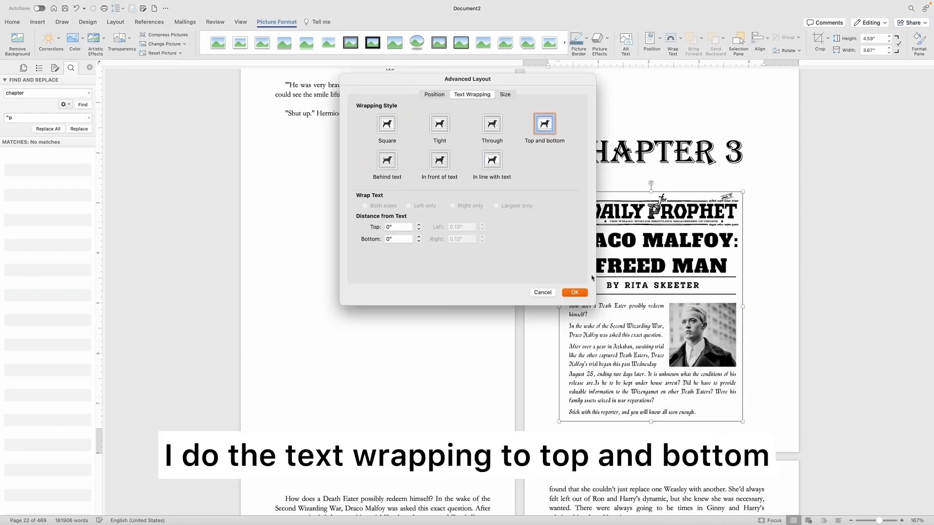
pyautogui.click(574, 293)
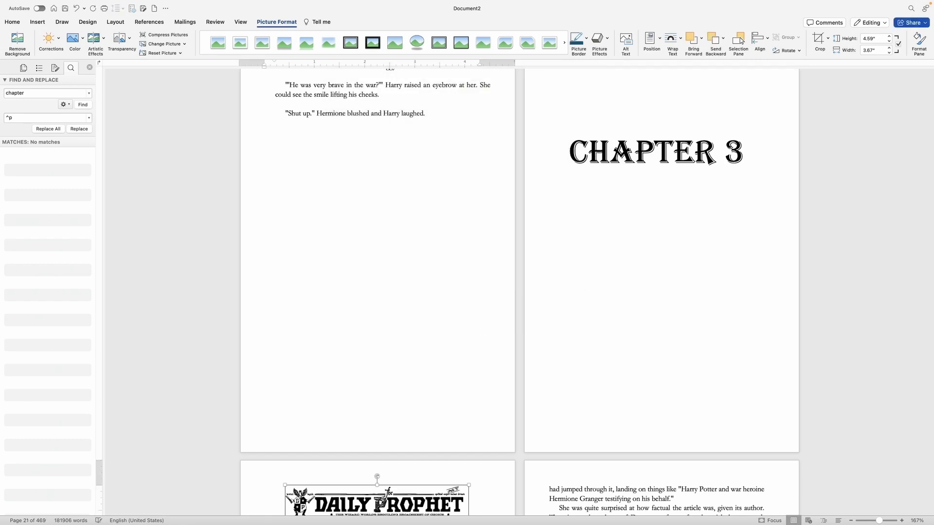
# - Set the Daily Prophet picture's horizontal alignment to Centered relative to Margin
pyautogui.scroll(-5, 391, 514)
pyautogui.rightClick(383, 454)
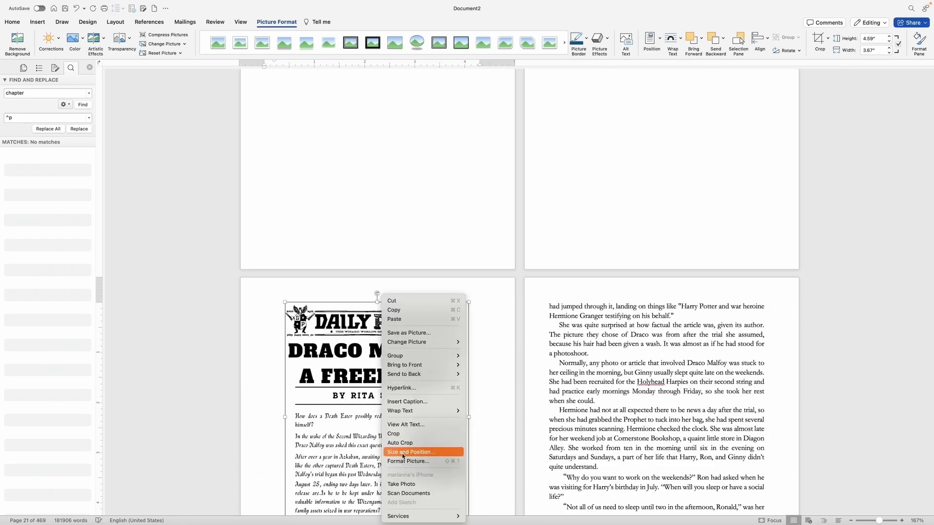
pyautogui.click(403, 454)
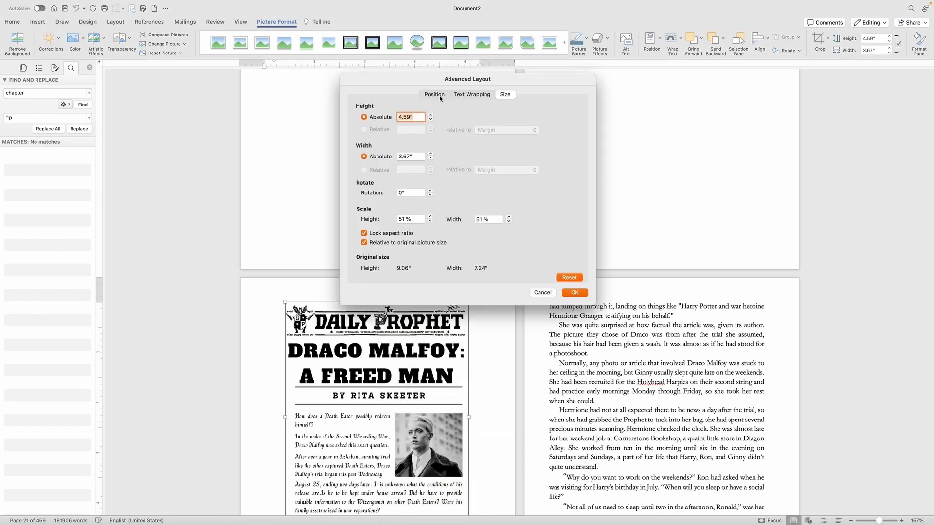
pyautogui.click(433, 95)
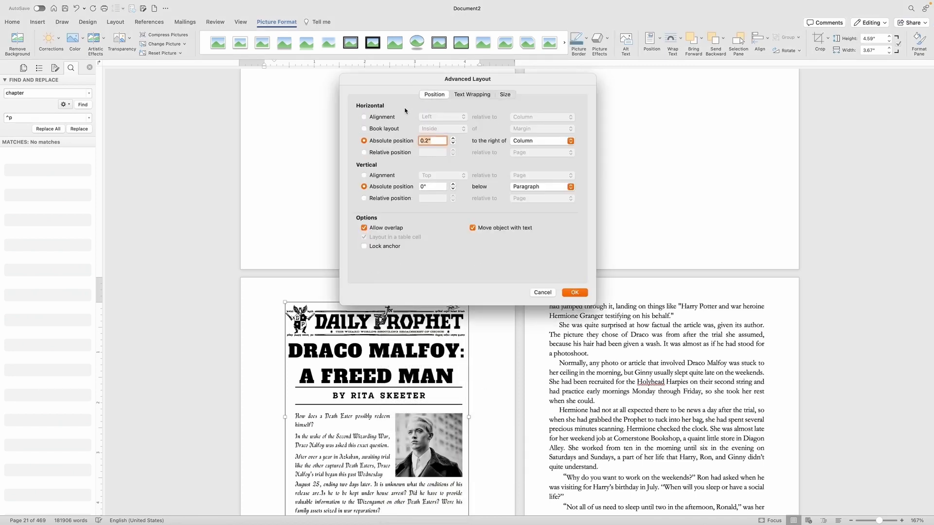
pyautogui.click(364, 117)
pyautogui.click(440, 117)
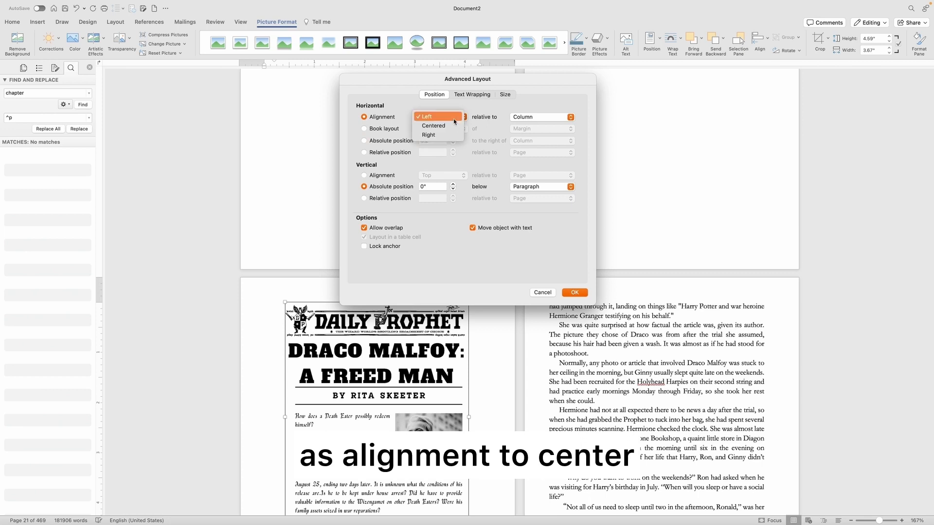
pyautogui.click(433, 126)
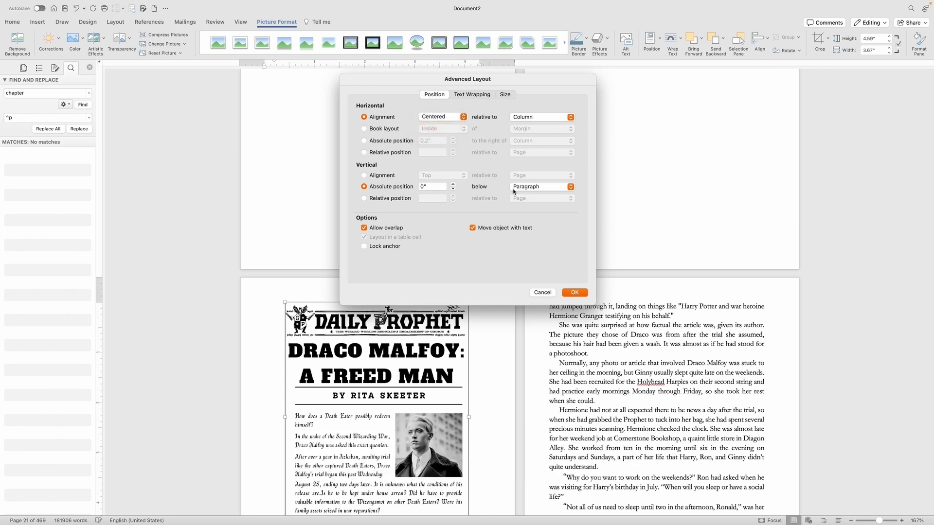
pyautogui.click(547, 118)
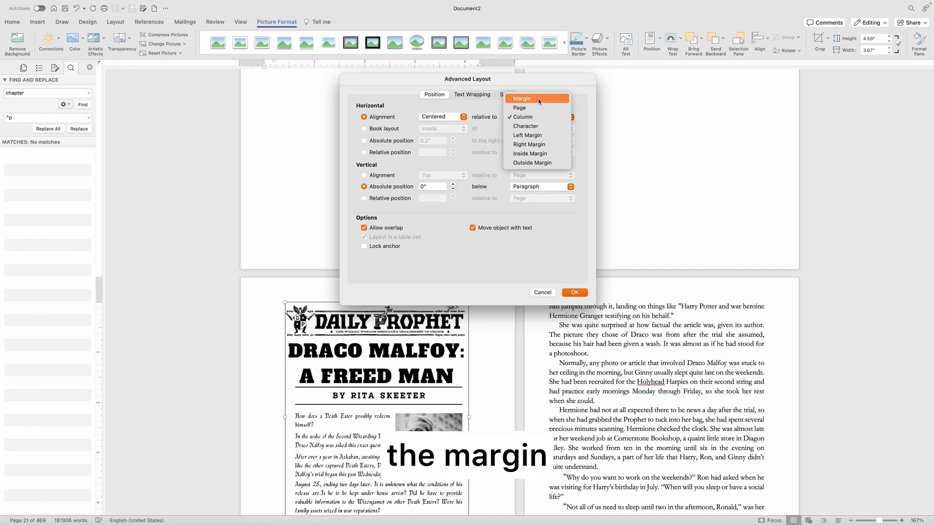
pyautogui.click(537, 98)
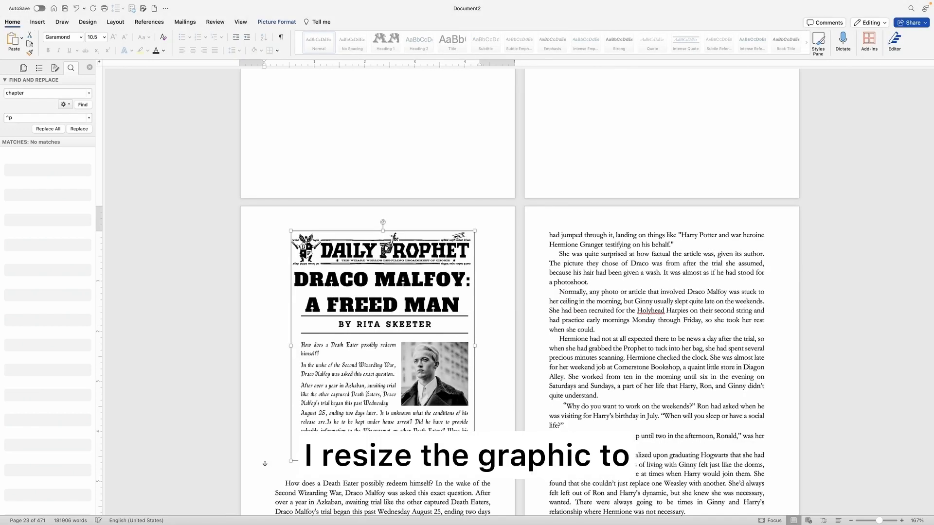
# - Shrink the Daily Prophet picture to fit under the Chapter 3 heading and delete the extra blank line below it
pyautogui.moveTo(474, 460); pyautogui.dragTo(442, 419)
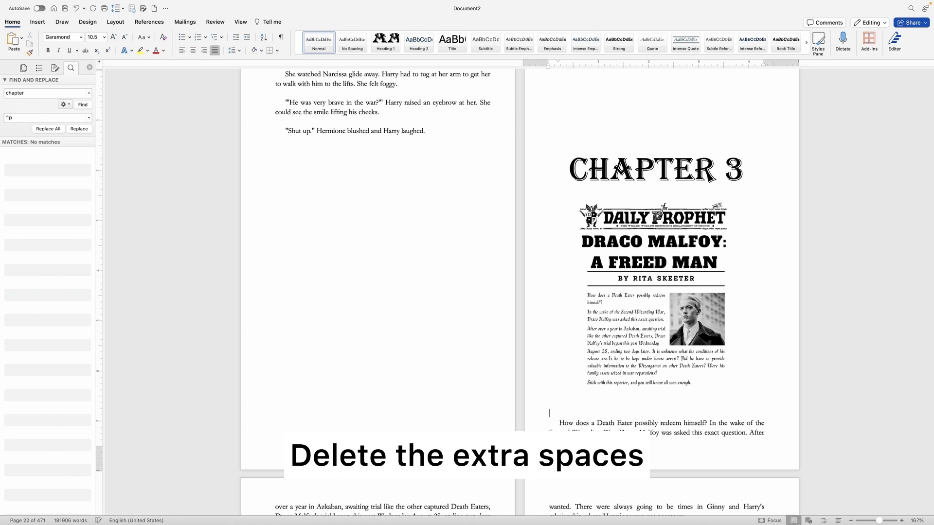
pyautogui.press('BackSpace')
pyautogui.press('BackSpace')
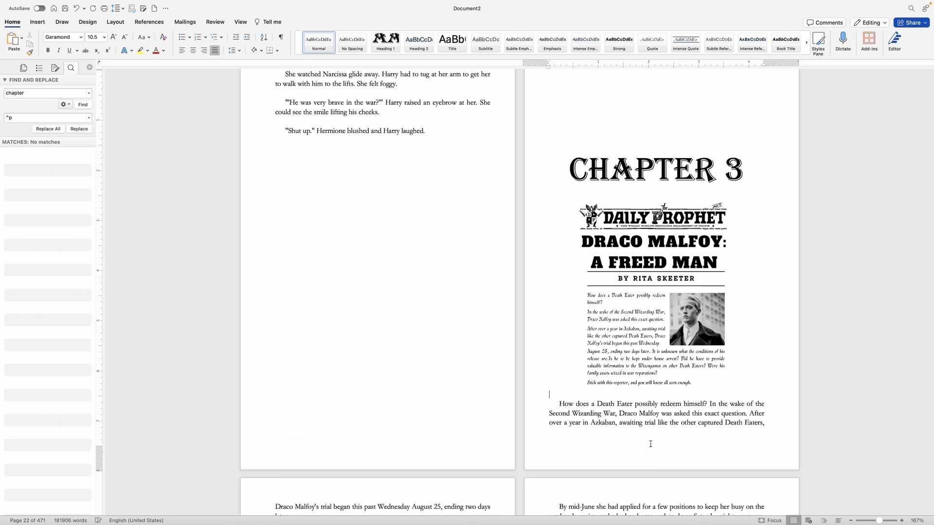
# - Show the paragraph marks, then add a blank paragraph after the line "Right, and then…?" and remove it again
pyautogui.scroll(-8, 726, 341)
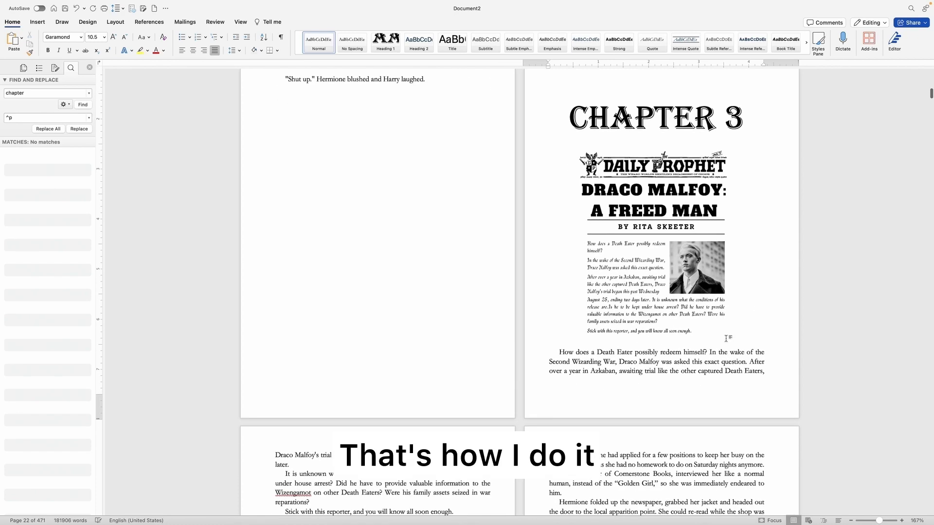
pyautogui.scroll(-10, 726, 340)
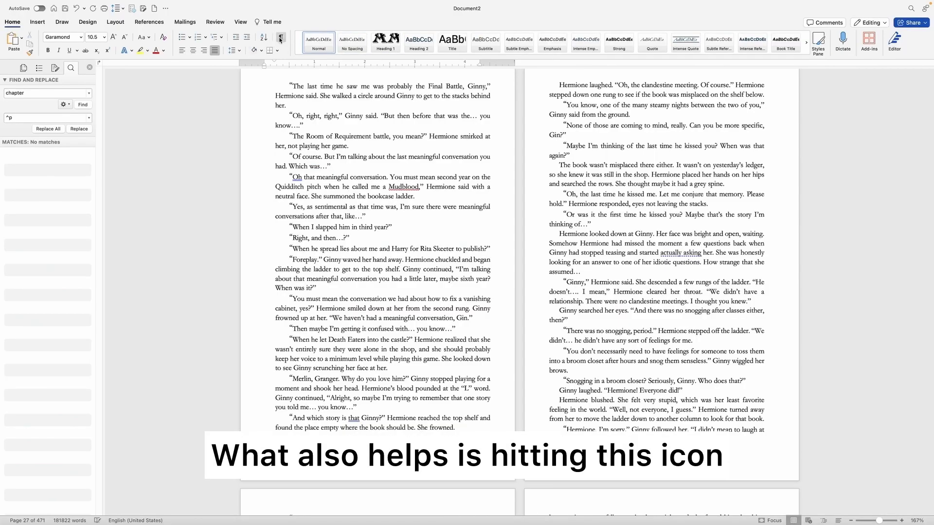
pyautogui.click(281, 39)
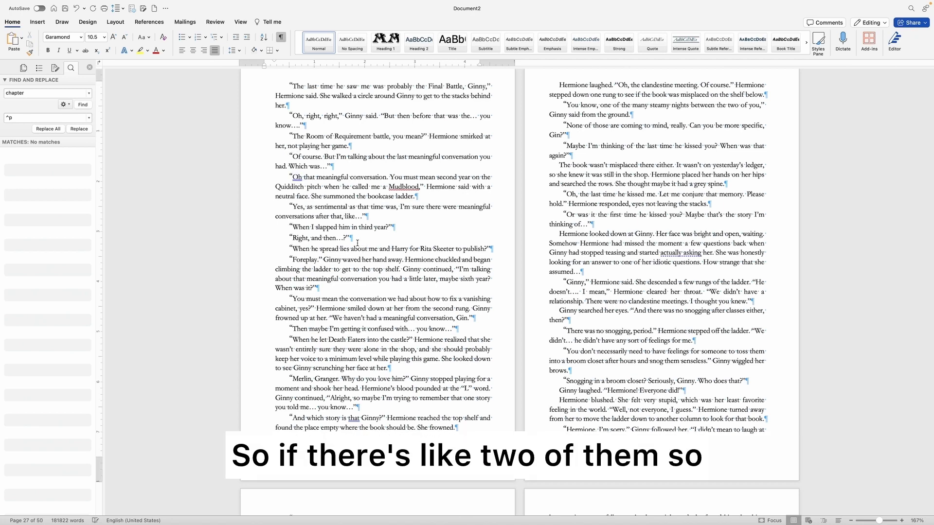
pyautogui.press('Return')
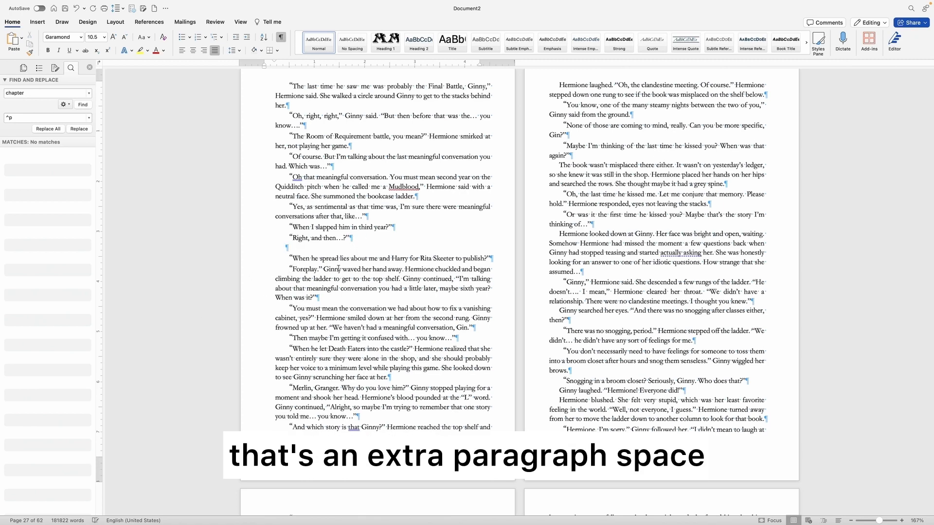
pyautogui.press('BackSpace')
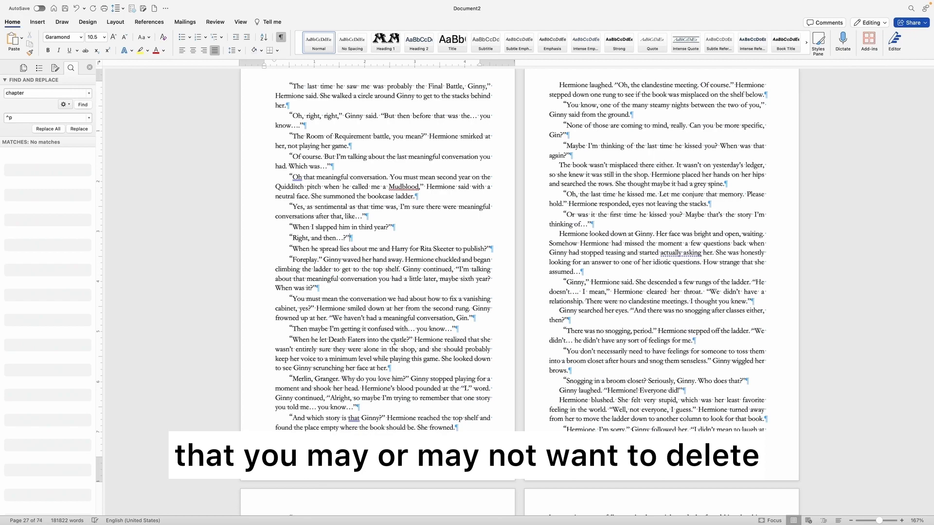
# - Look through the following pages for extra paragraph marks between the paragraphs
pyautogui.scroll(-10, 394, 342)
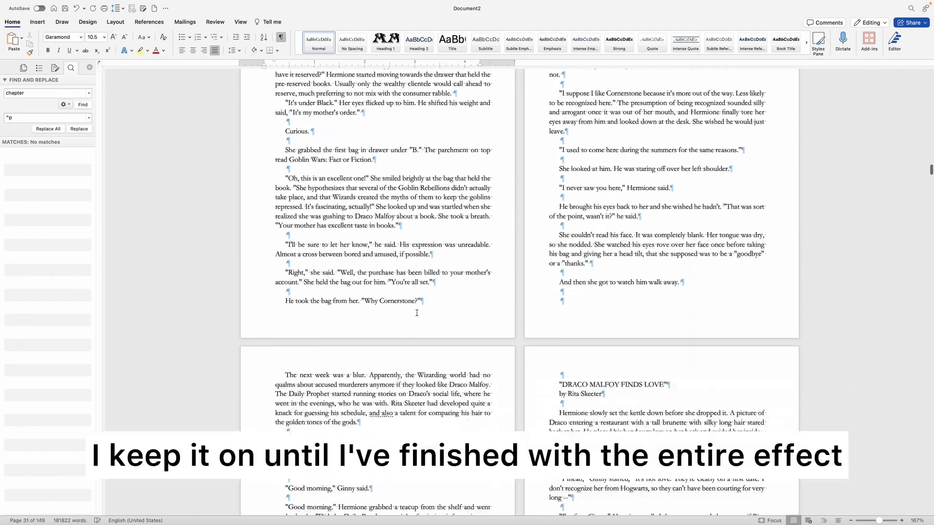
pyautogui.scroll(-5, 416, 313)
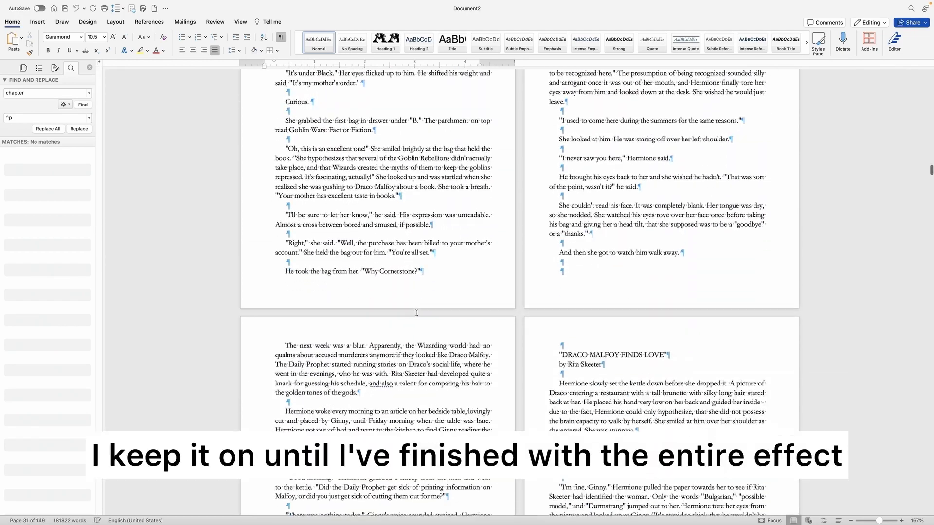
pyautogui.scroll(-10, 417, 313)
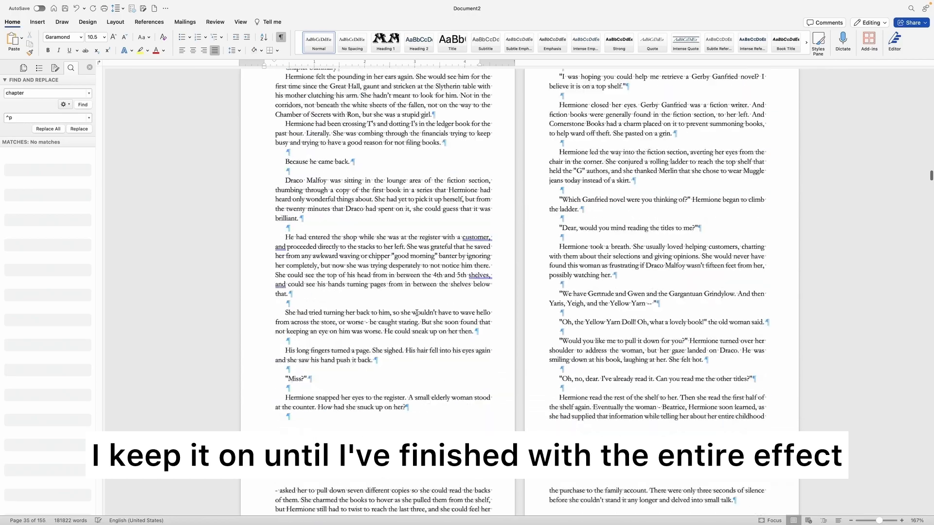
pyautogui.scroll(-10, 417, 314)
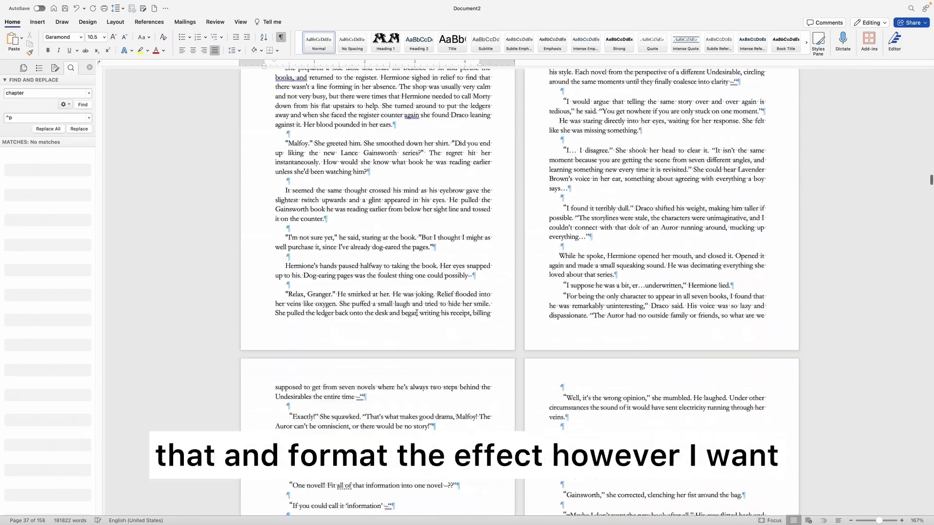
pyautogui.scroll(20, 416, 313)
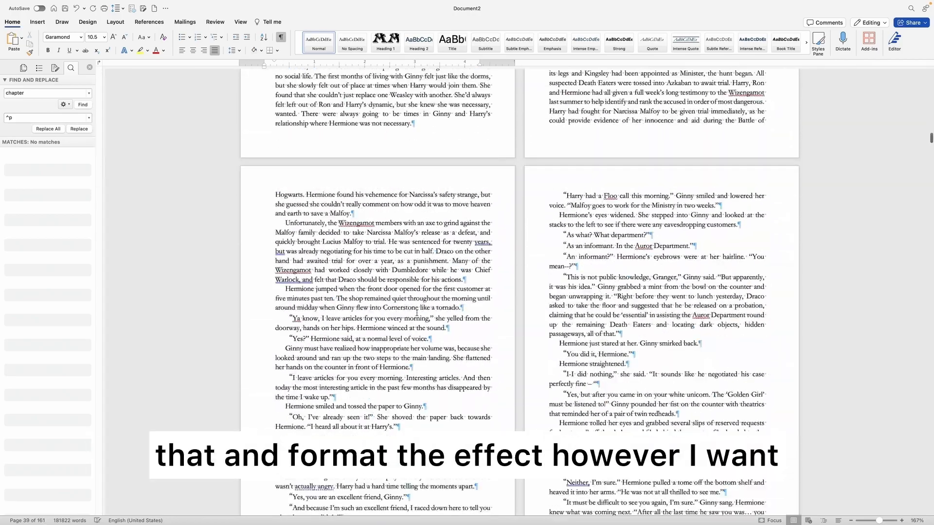
# - Switch to the finished document "right ^0 wrong typeset final" and examine its title page and its credits page
pyautogui.press('F4')
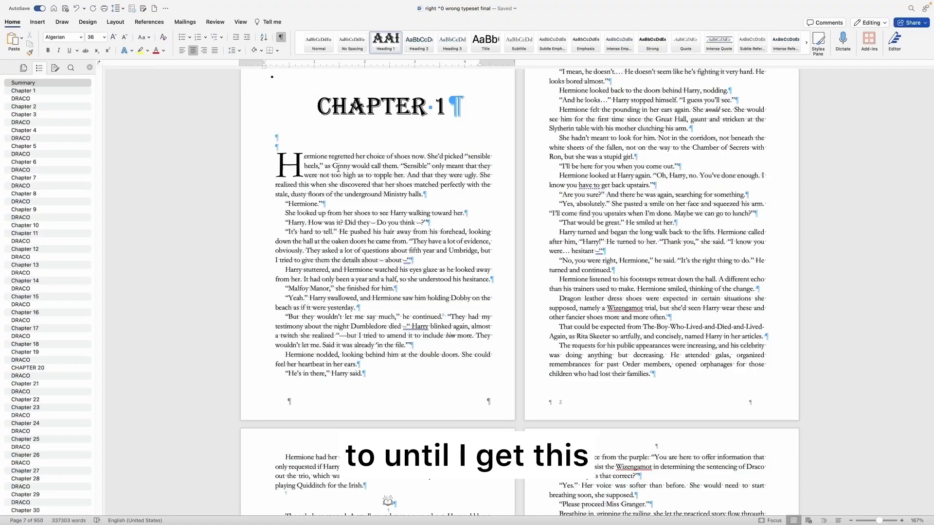
pyautogui.scroll(10, 359, 305)
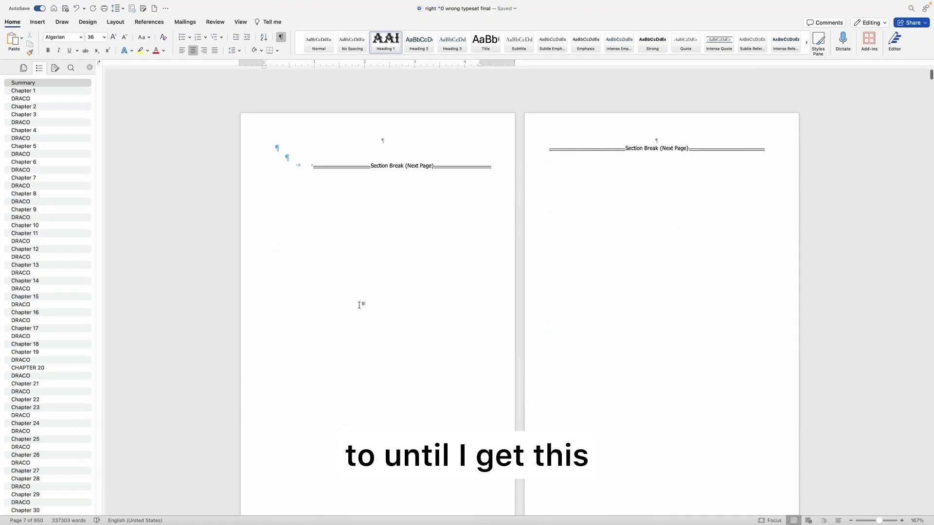
pyautogui.scroll(5, 359, 305)
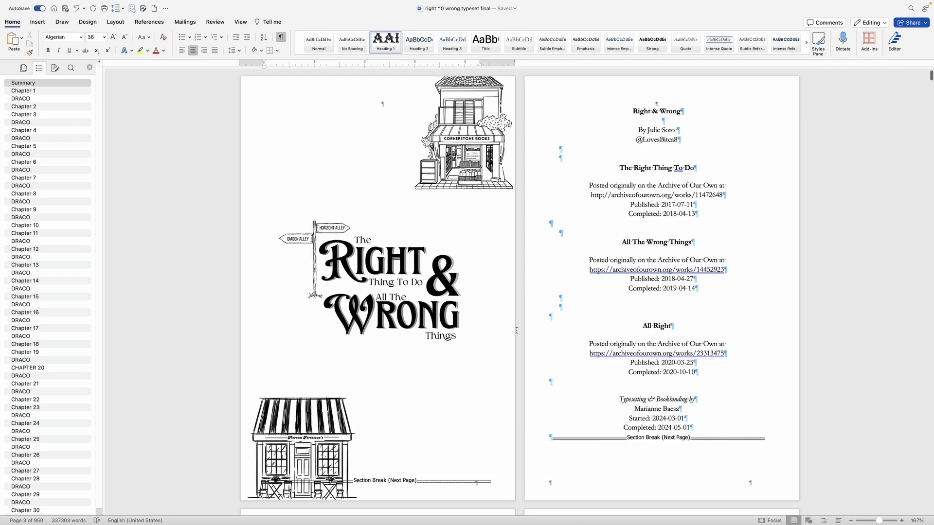
pyautogui.scroll(5, 427, 302)
pyautogui.scroll(-5, 427, 302)
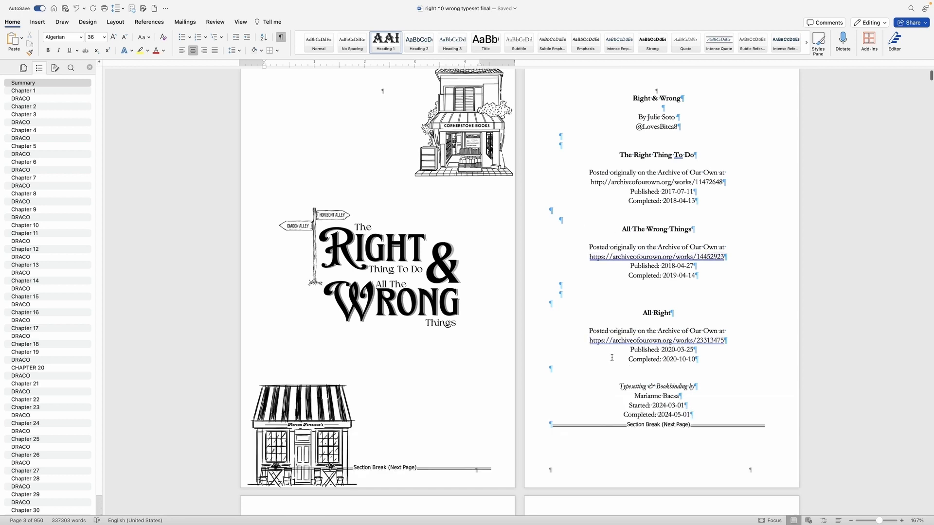
pyautogui.scroll(-1, 602, 364)
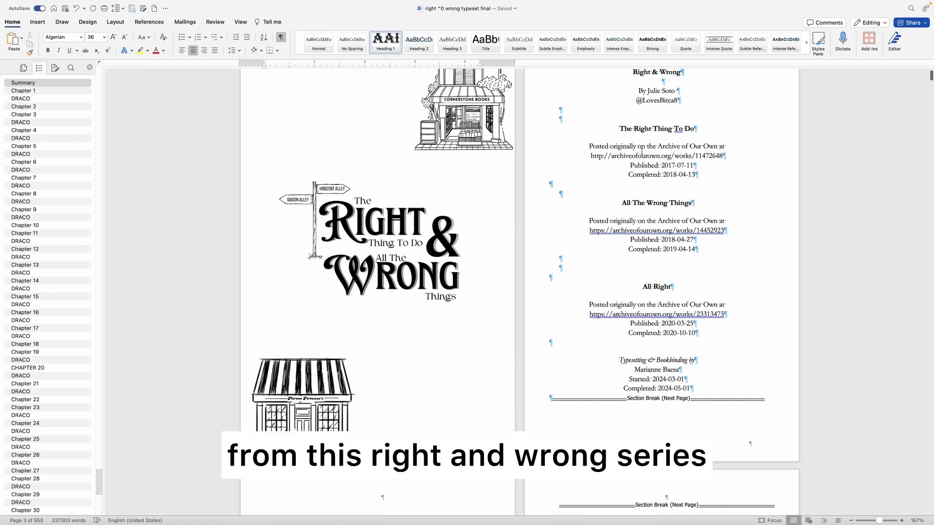
pyautogui.scroll(1, 644, 138)
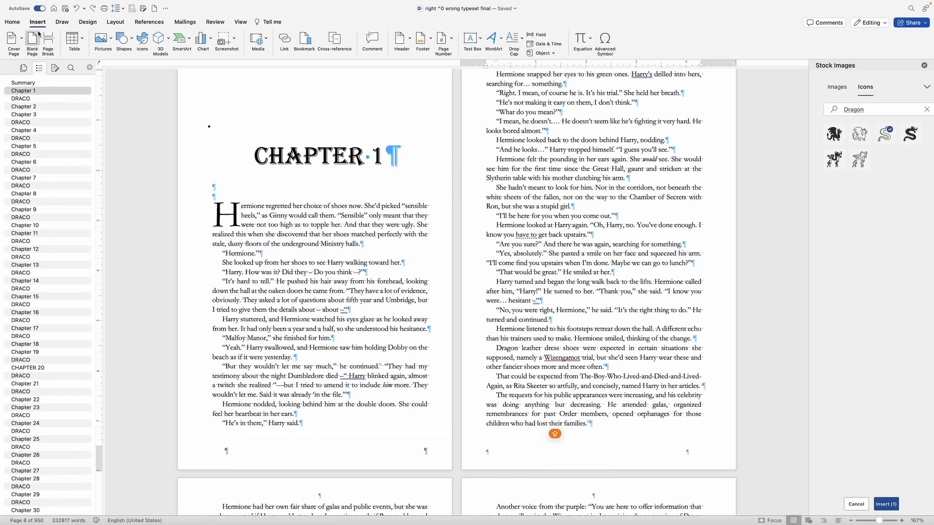
# - Insert outside-aligned page numbers in the Chapter 1 section's footer, starting at 1 and without a number on the first page
pyautogui.click(443, 41)
pyautogui.click(462, 55)
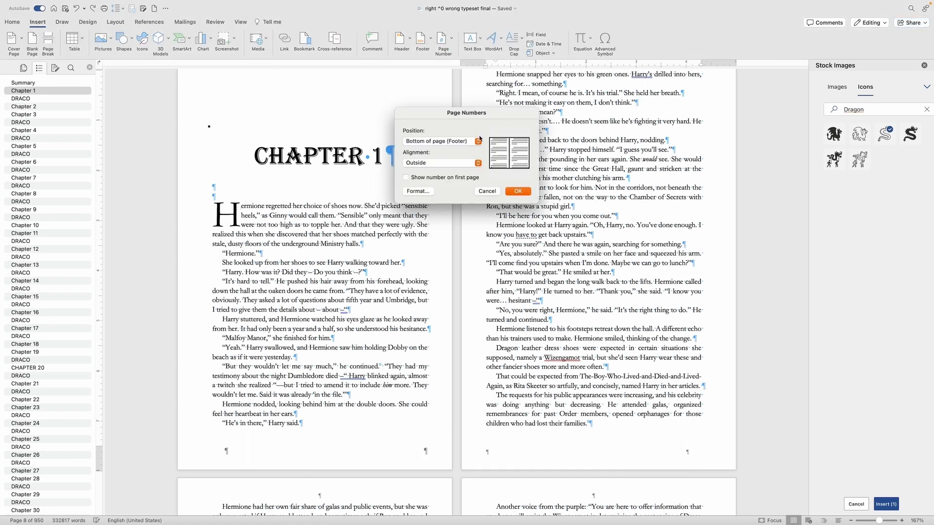
pyautogui.click(428, 192)
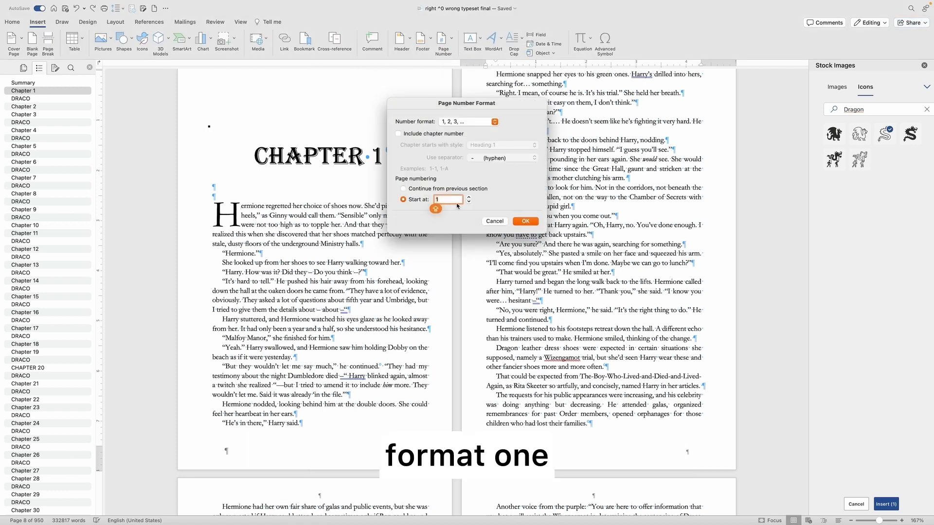
pyautogui.click(524, 222)
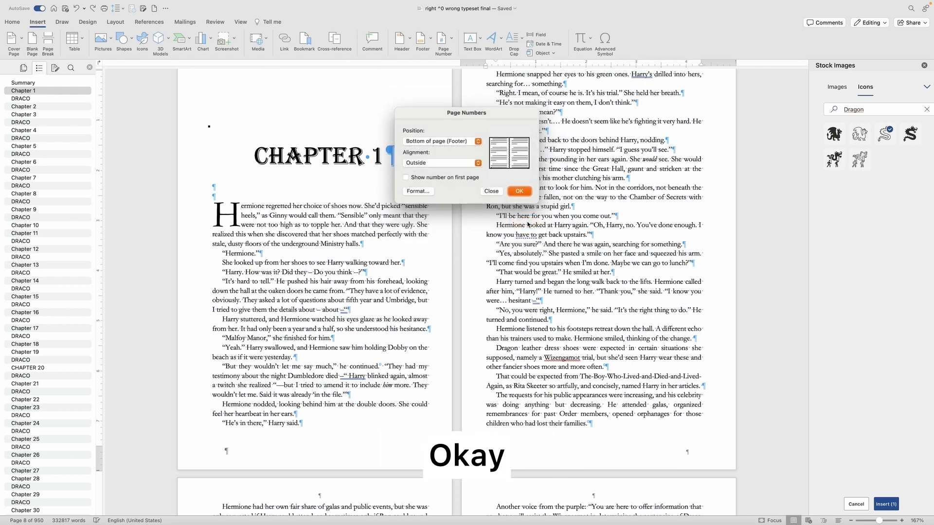
pyautogui.click(519, 192)
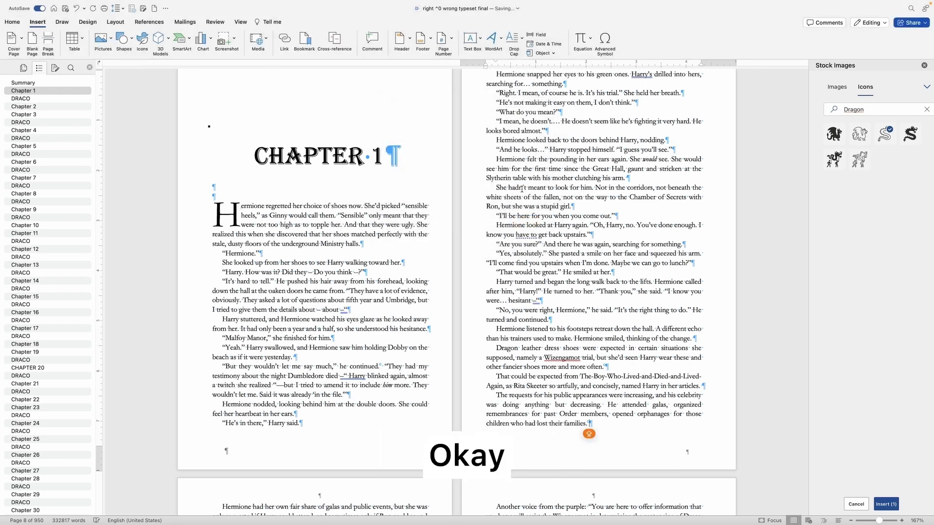
# - Insert outside-aligned footer page numbers in the first DRACO section, continuing the numbering from the previous section
pyautogui.scroll(5, 528, 347)
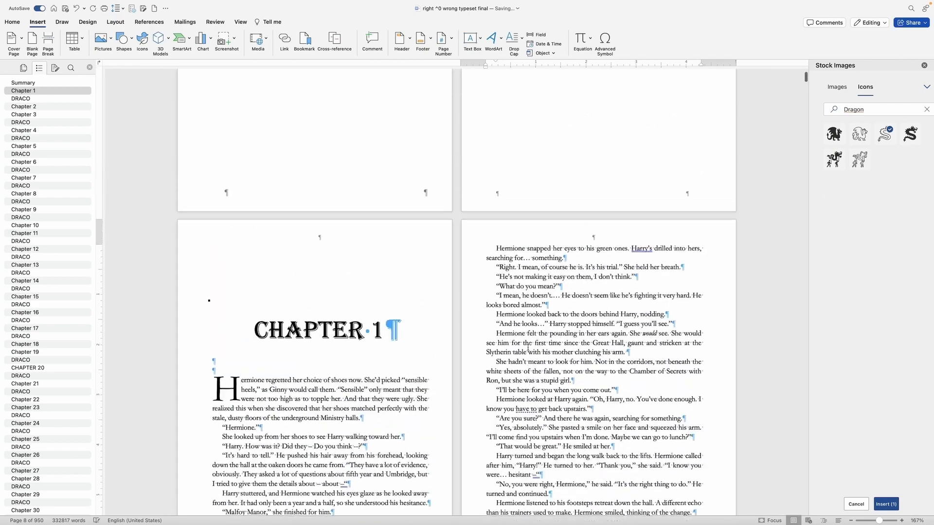
pyautogui.scroll(15, 528, 347)
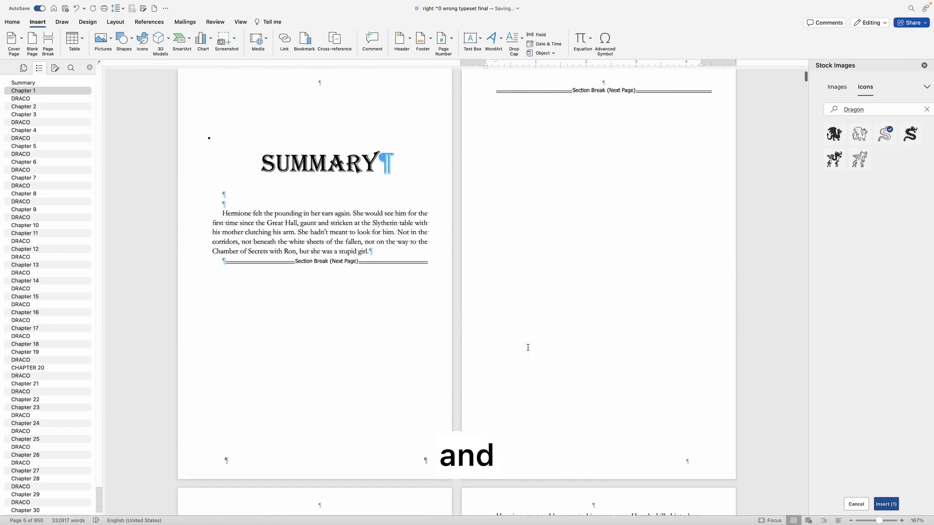
pyautogui.scroll(-20, 528, 347)
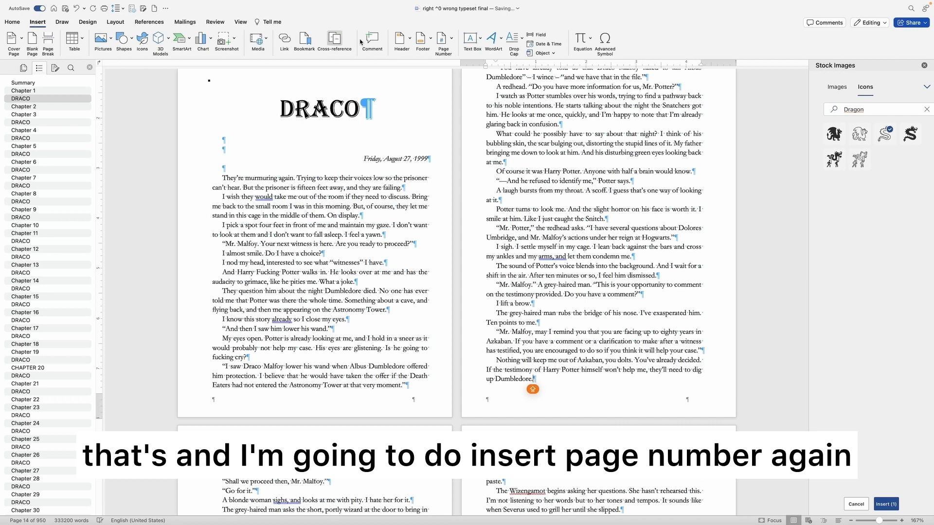
pyautogui.click(447, 45)
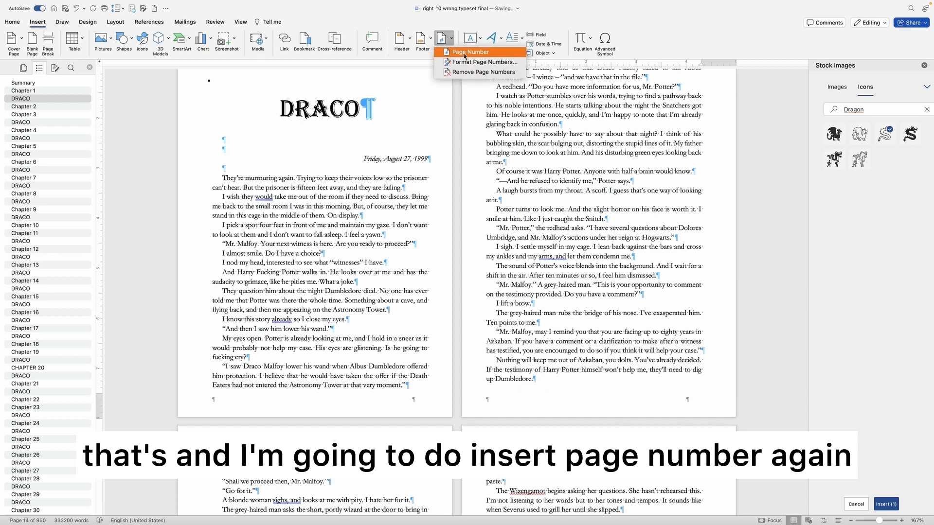
pyautogui.click(465, 54)
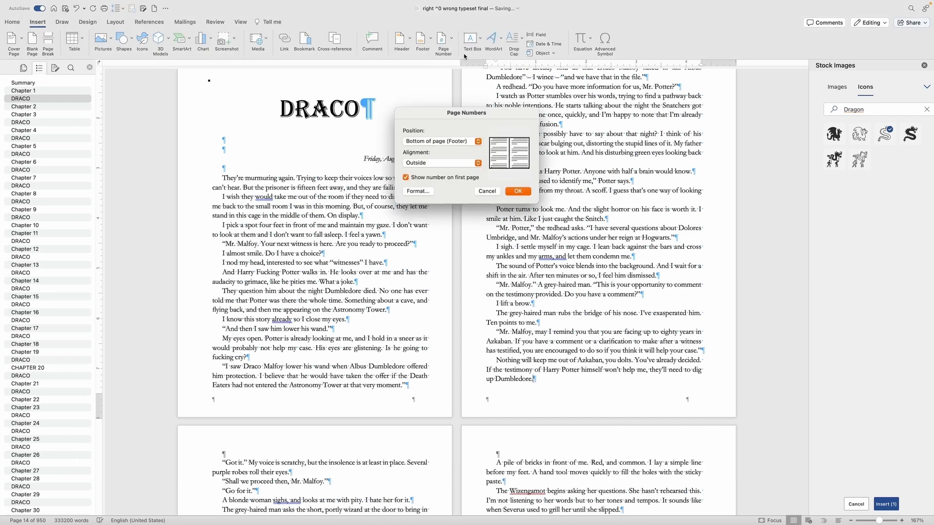
pyautogui.click(421, 191)
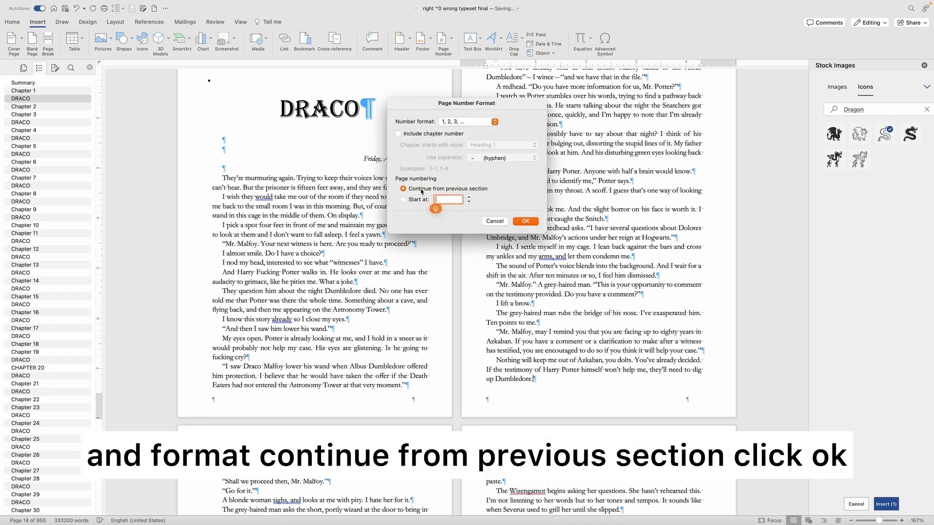
pyautogui.click(525, 220)
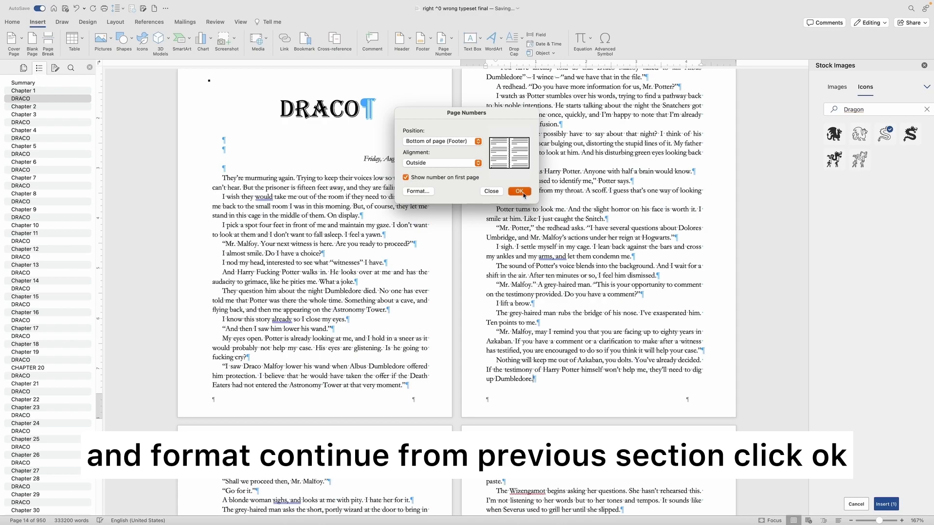
pyautogui.click(519, 191)
# - Check the footers of the following chapters and the Chapter 1 opening page for page numbers
pyautogui.scroll(-20, 511, 271)
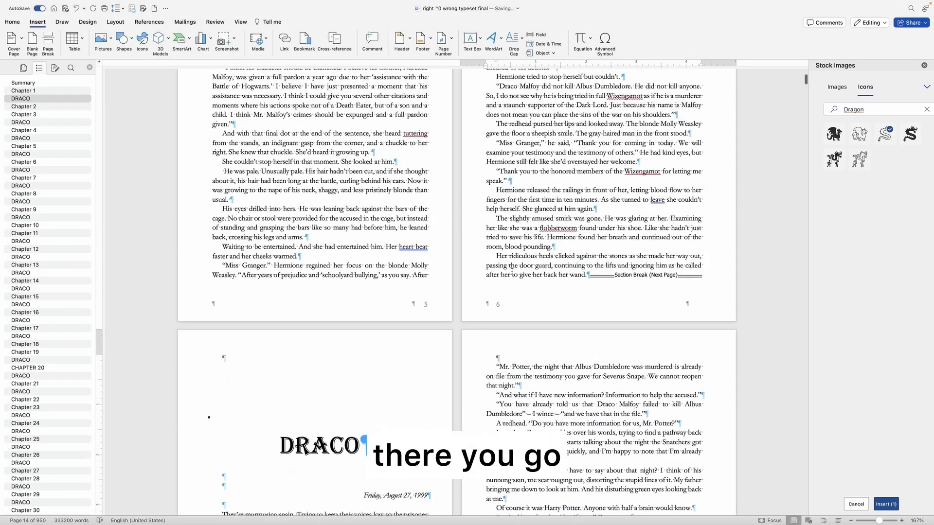
pyautogui.scroll(-16, 512, 271)
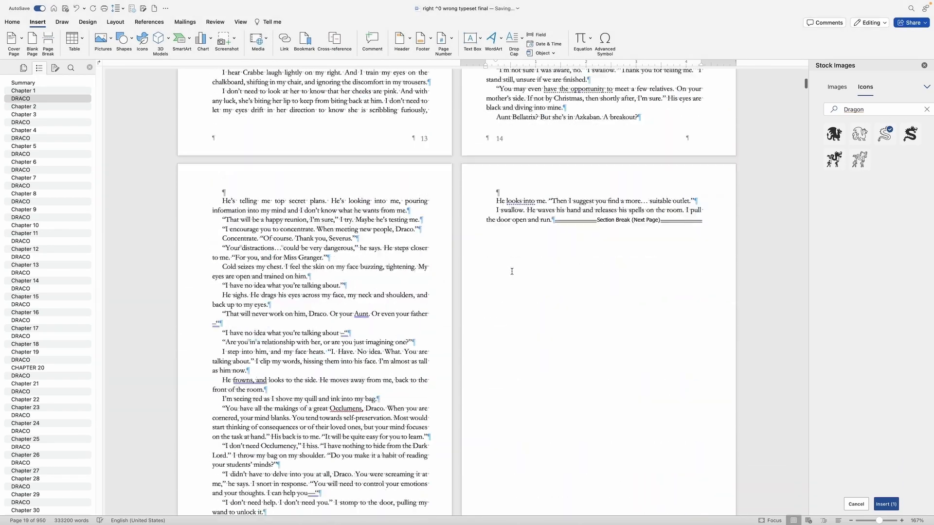
pyautogui.scroll(-20, 512, 272)
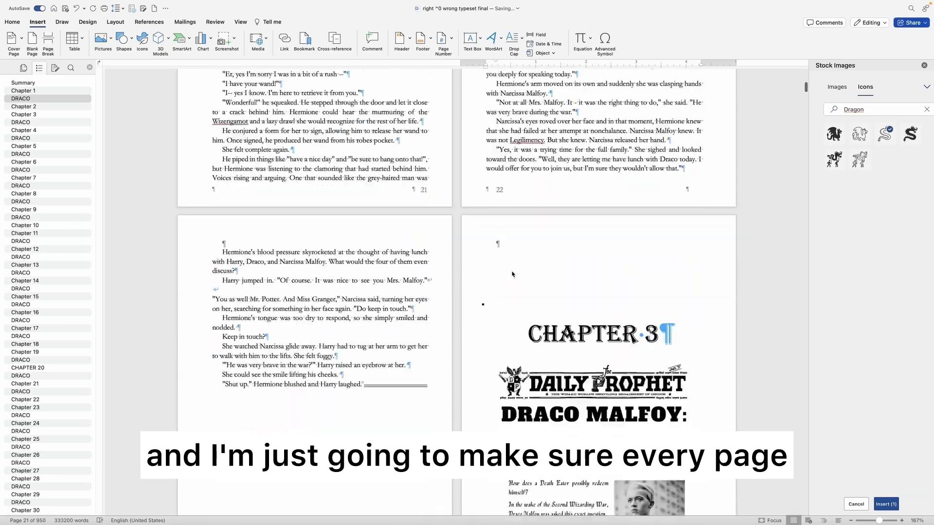
pyautogui.scroll(-3, 512, 272)
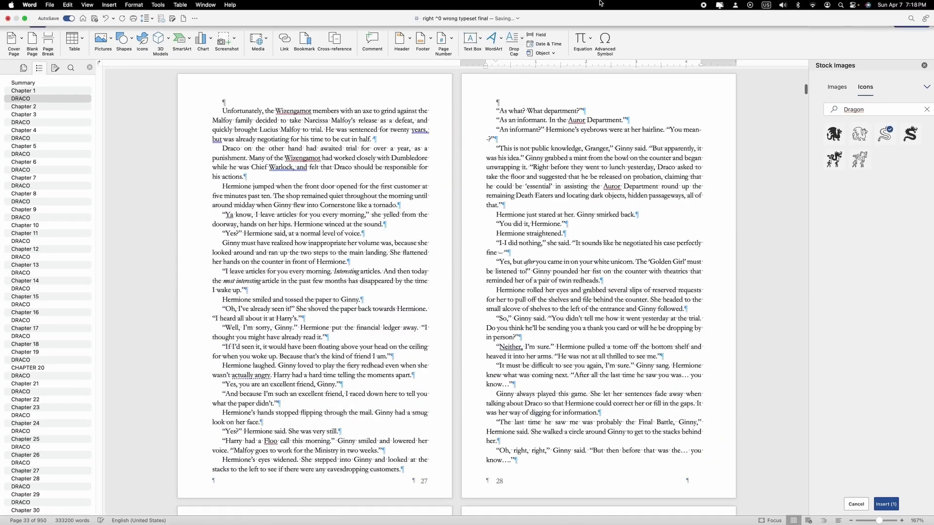
pyautogui.scroll(-17, 542, 203)
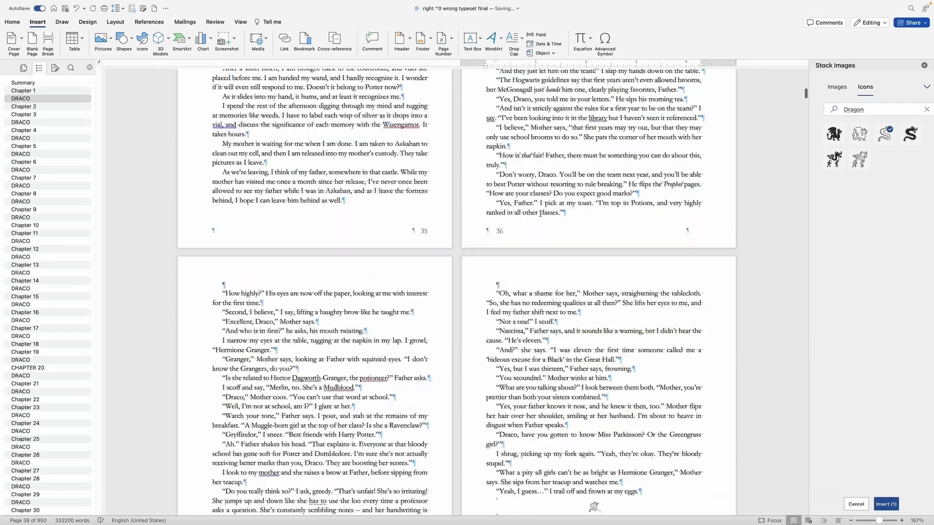
pyautogui.scroll(5, 385, 282)
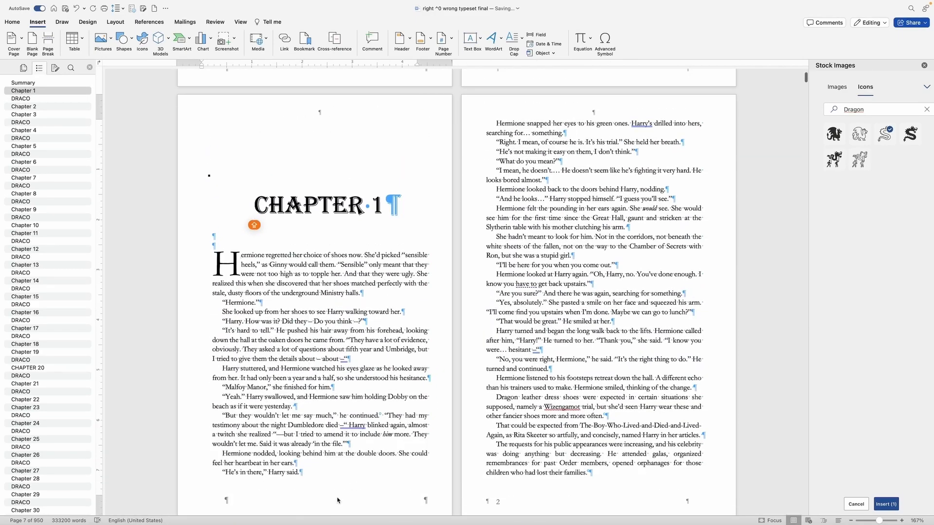
pyautogui.scroll(-4, 346, 480)
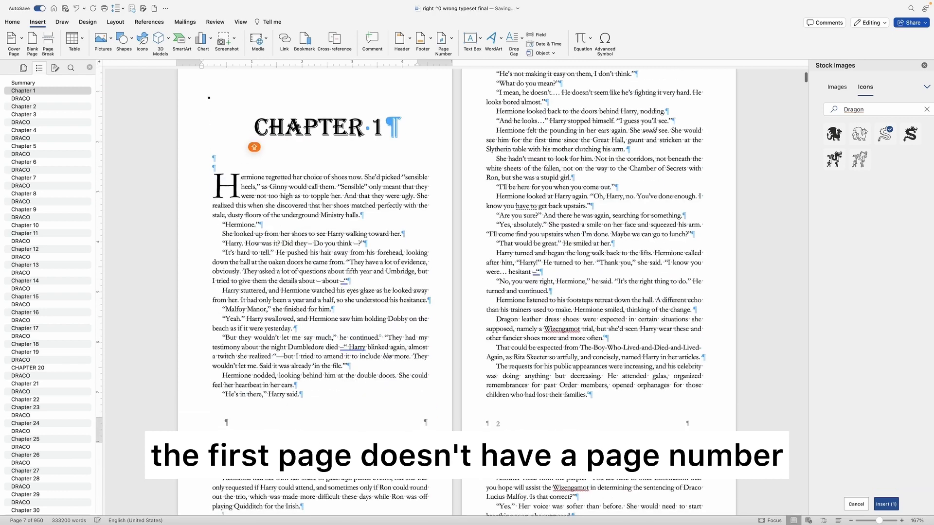
# - Give the Chapter 2 section a different first page and set its footer to 0.2" from the bottom
pyautogui.click(24, 106)
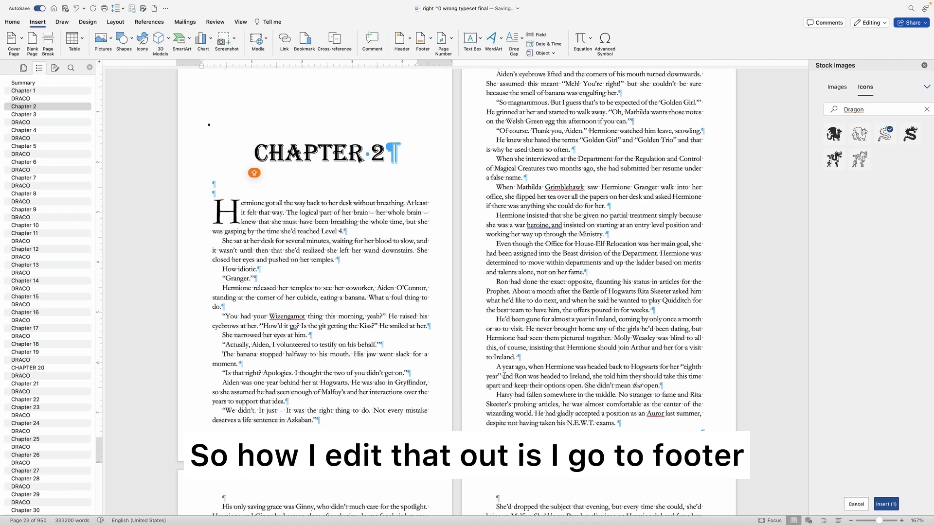
pyautogui.click(421, 39)
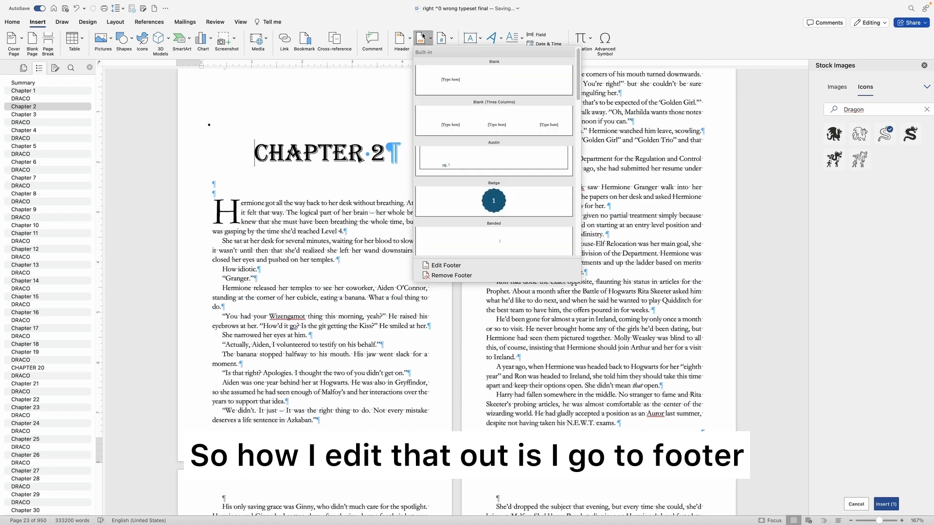
pyautogui.click(456, 267)
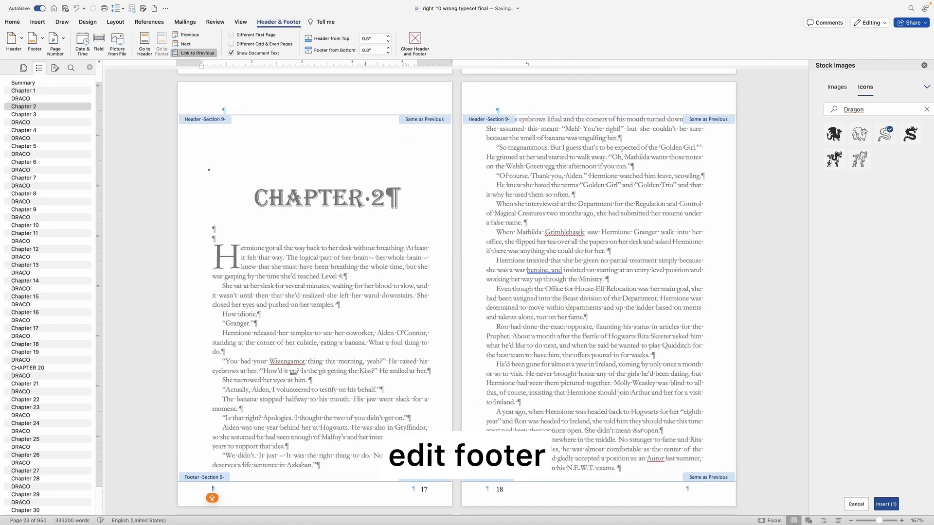
pyautogui.click(231, 35)
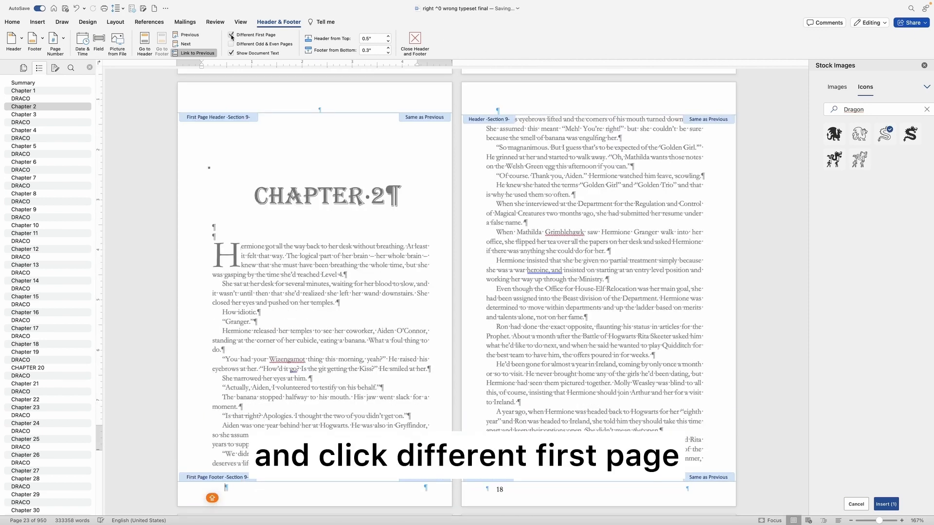
pyautogui.scroll(-1, 265, 265)
pyautogui.scroll(-1, 265, 266)
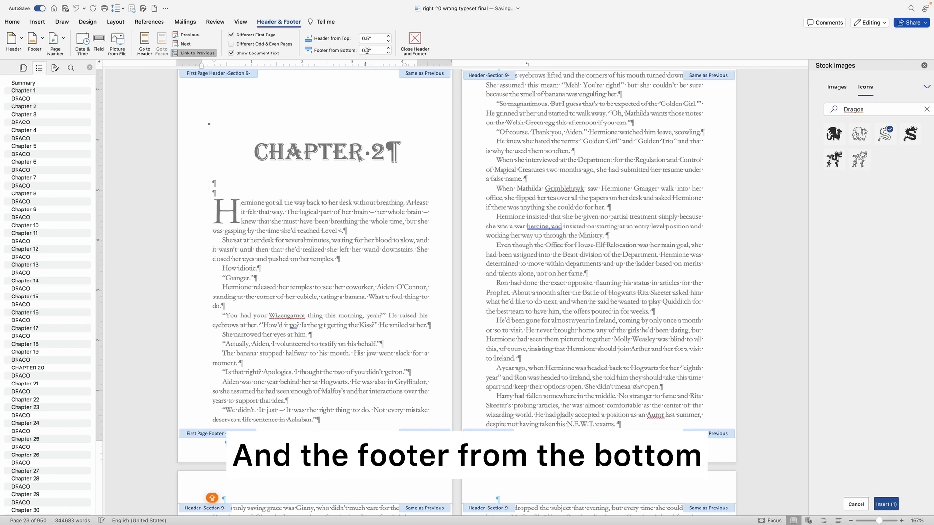
pyautogui.click(388, 53)
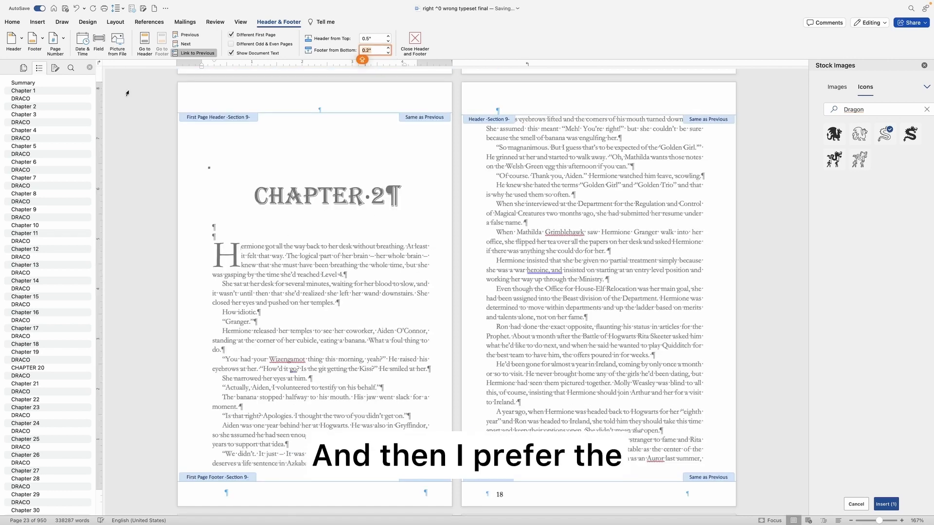
# - Set the font size of the footer page number on Chapter 2's second page to 8
pyautogui.click(12, 21)
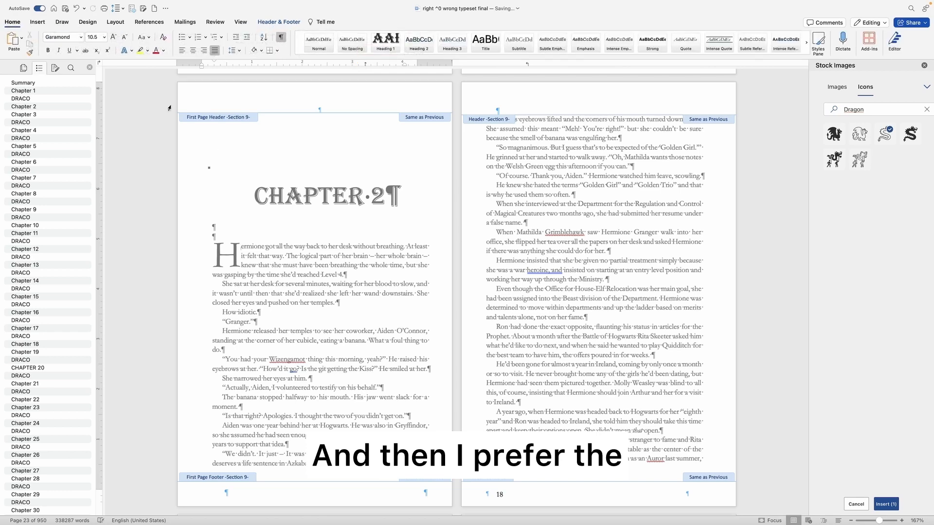
pyautogui.doubleClick(501, 494)
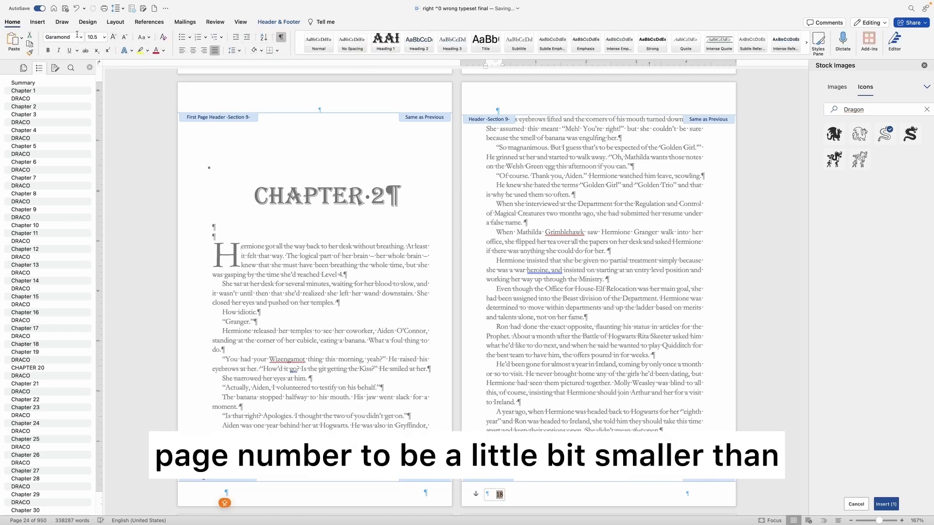
pyautogui.click(104, 38)
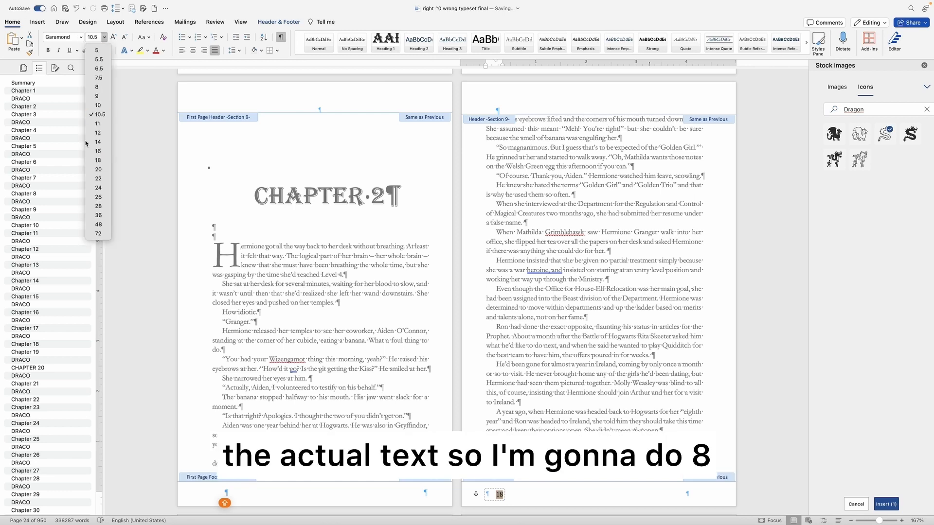
pyautogui.click(97, 86)
# - Check the page numbers in the following sections and set the Chapter 3 section's footer to 0.2" from the bottom
pyautogui.scroll(-15, 372, 403)
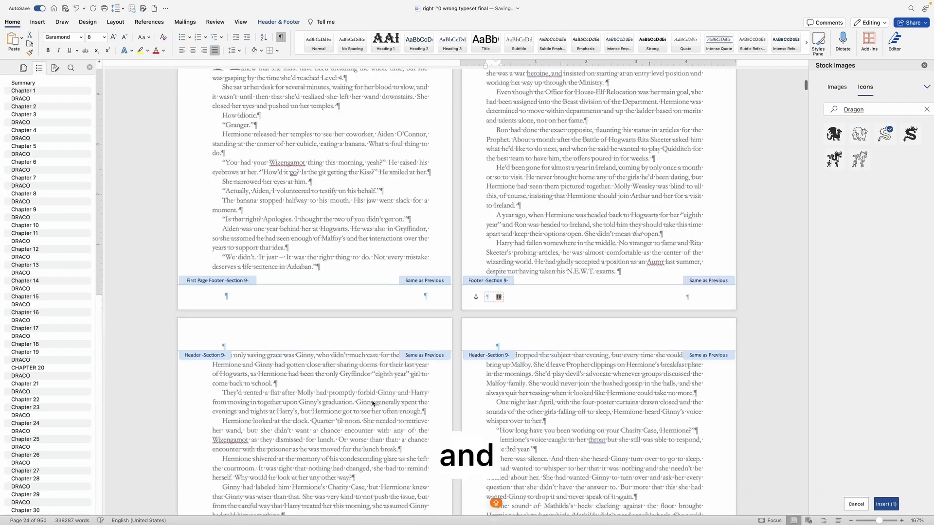
pyautogui.scroll(-20, 373, 402)
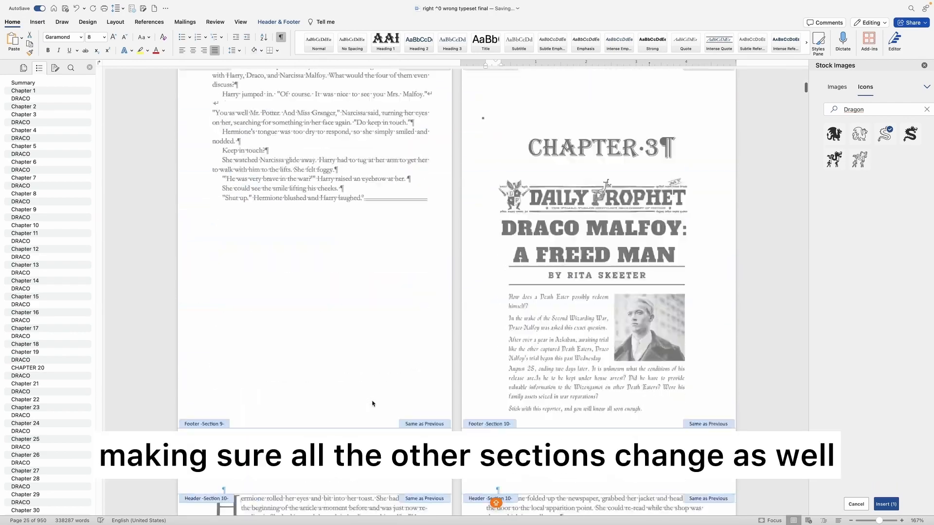
pyautogui.scroll(-2, 372, 403)
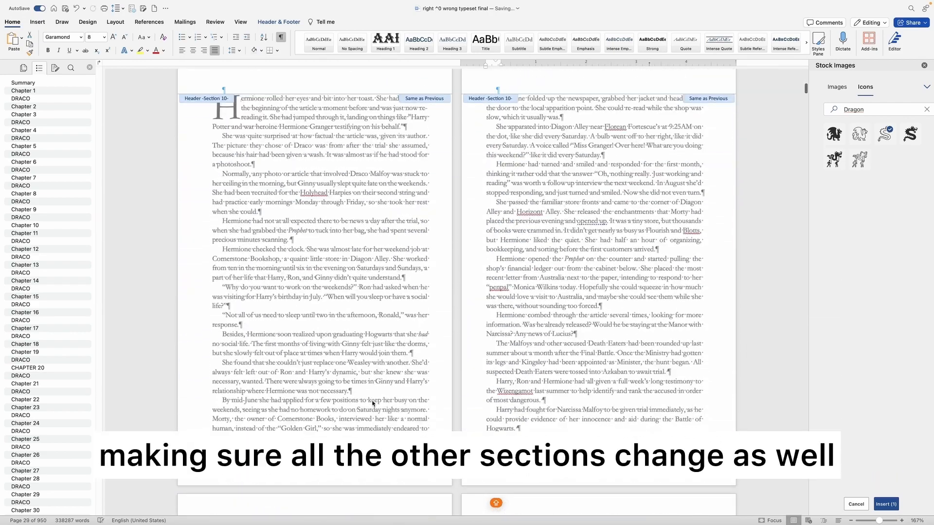
pyautogui.scroll(5, 383, 402)
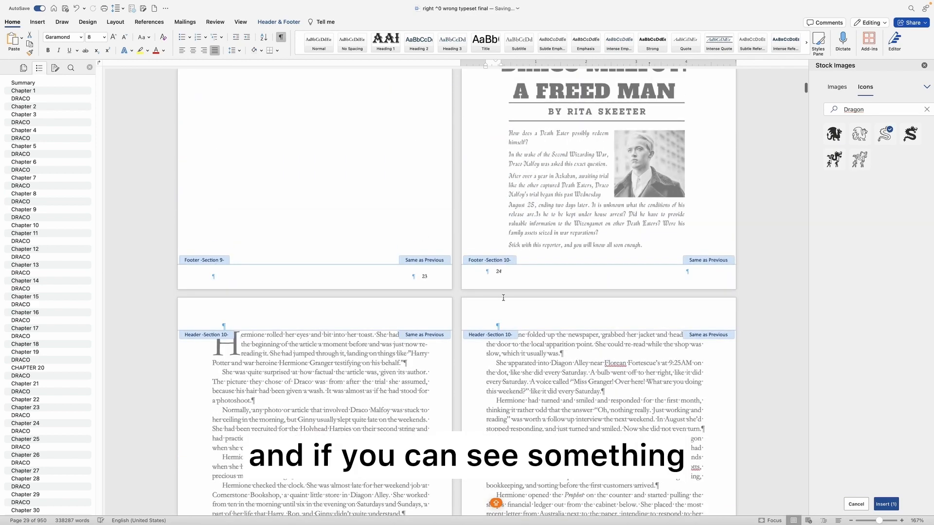
pyautogui.click(484, 278)
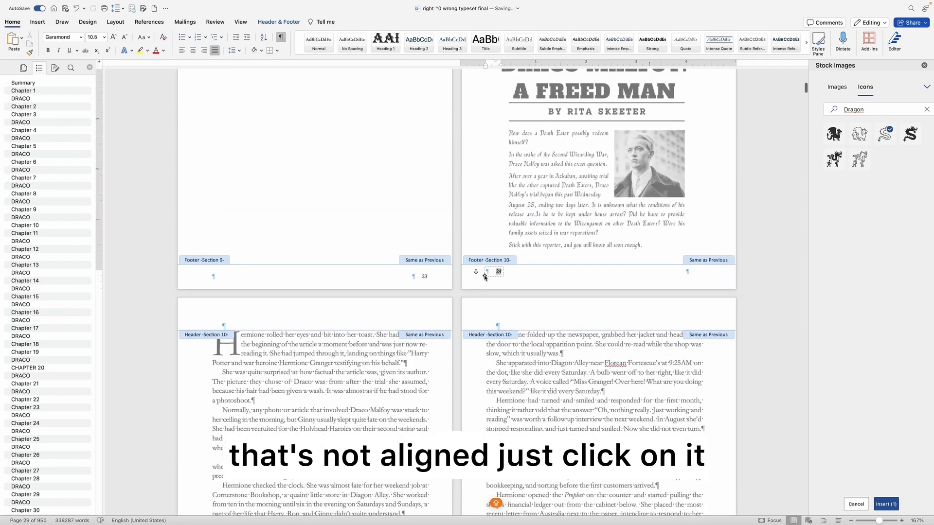
pyautogui.click(518, 276)
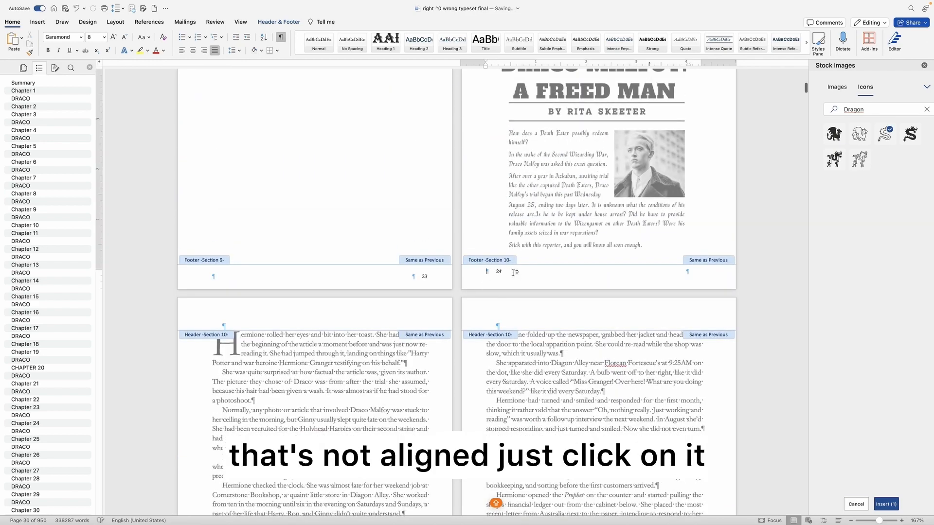
pyautogui.click(279, 22)
pyautogui.click(388, 53)
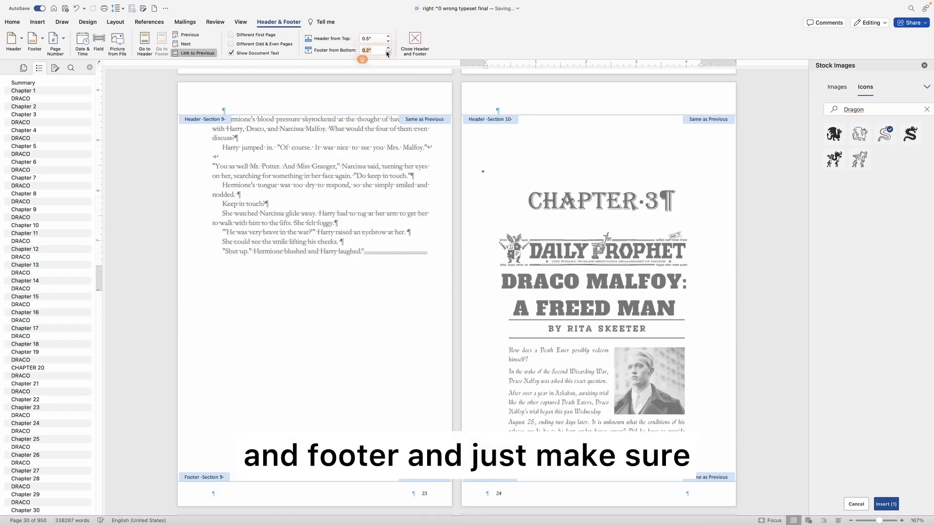
pyautogui.scroll(-2, 432, 362)
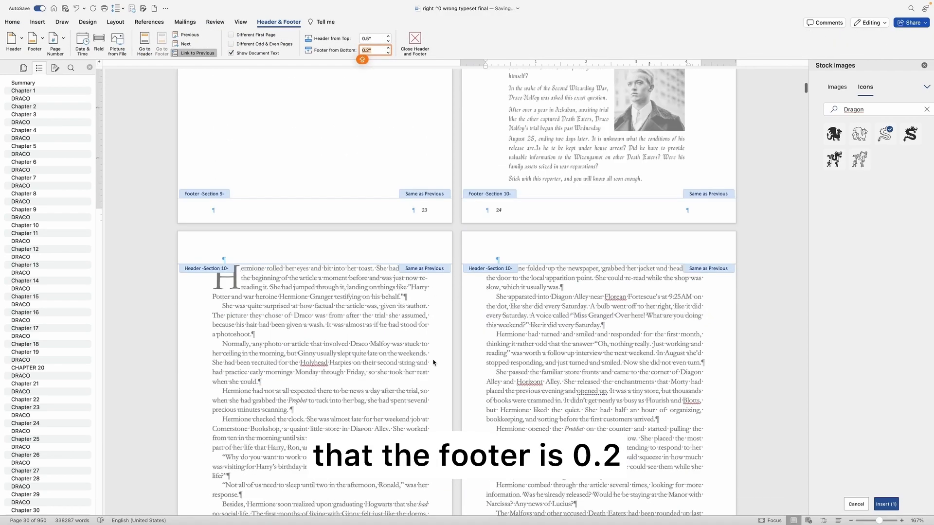
# - Check the footers from Chapter 3 through the Chapter 4 opening page for page numbers and consistent alignment
pyautogui.scroll(-20, 479, 367)
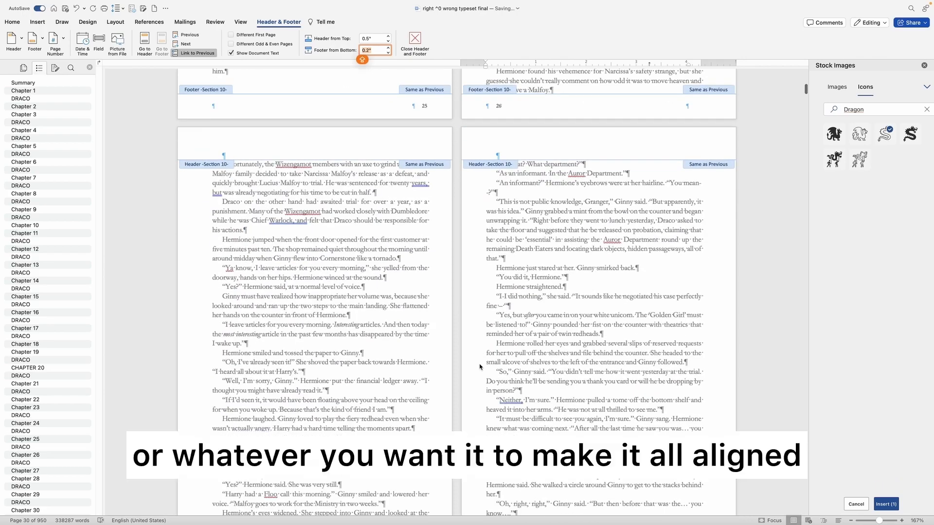
pyautogui.scroll(-15, 479, 367)
pyautogui.scroll(-20, 479, 367)
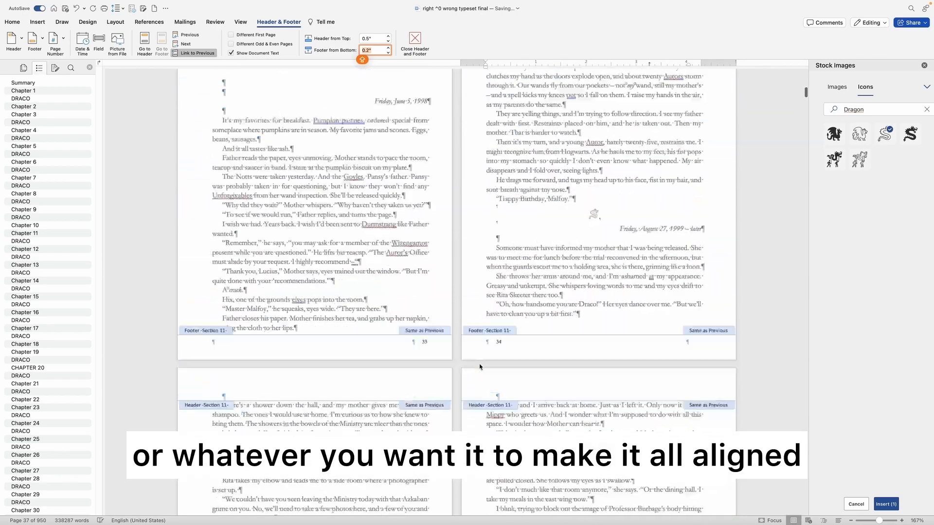
pyautogui.scroll(-20, 479, 367)
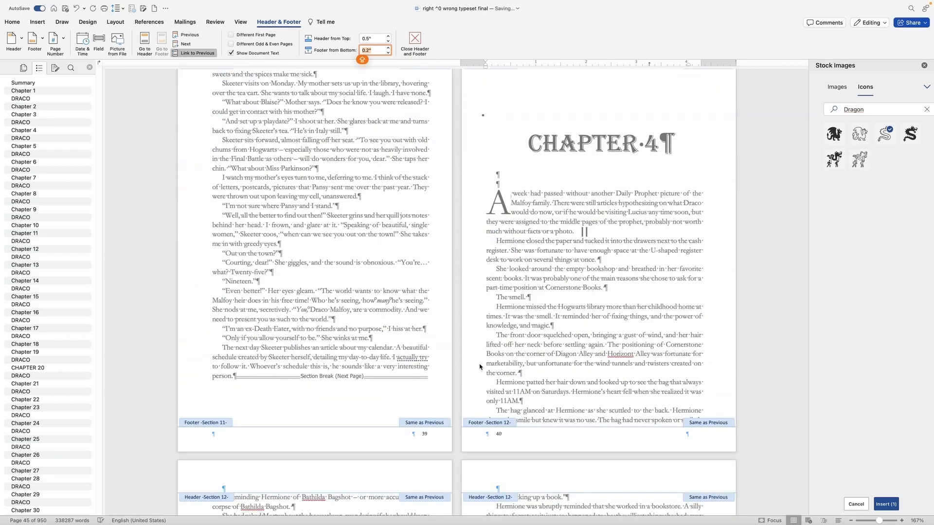
pyautogui.scroll(8, 479, 367)
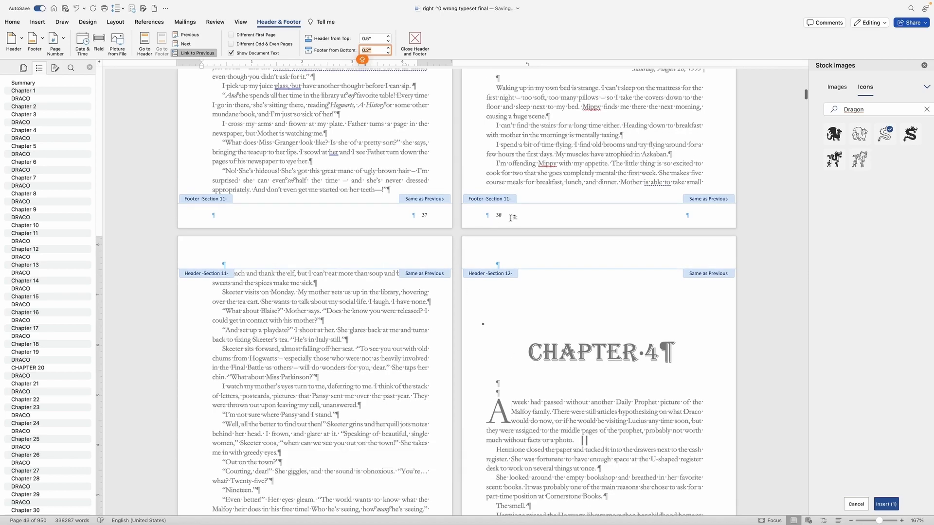
pyautogui.click(512, 218)
pyautogui.scroll(13, 521, 195)
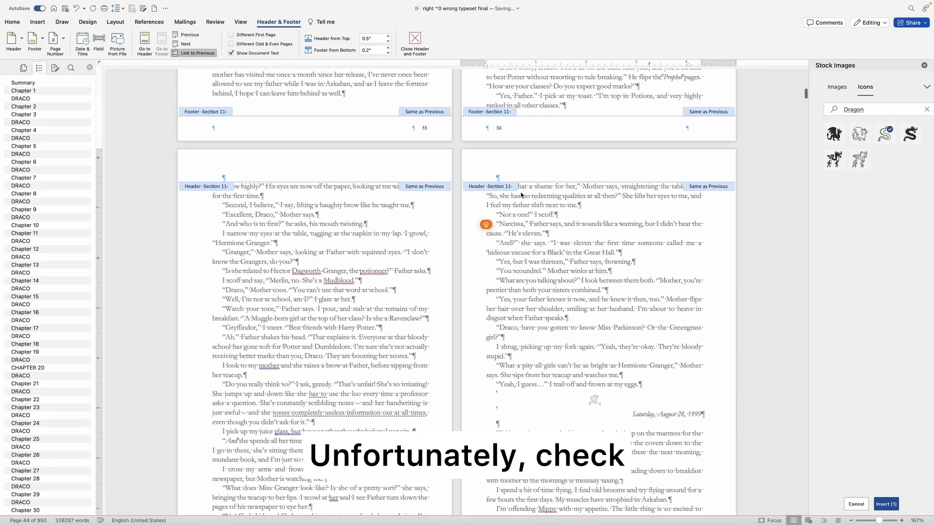
pyautogui.scroll(10, 521, 195)
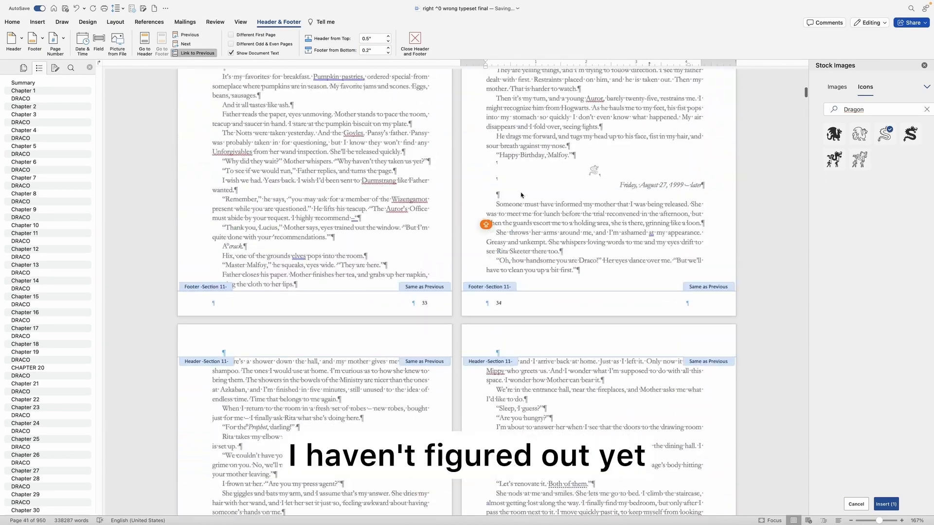
pyautogui.scroll(20, 519, 299)
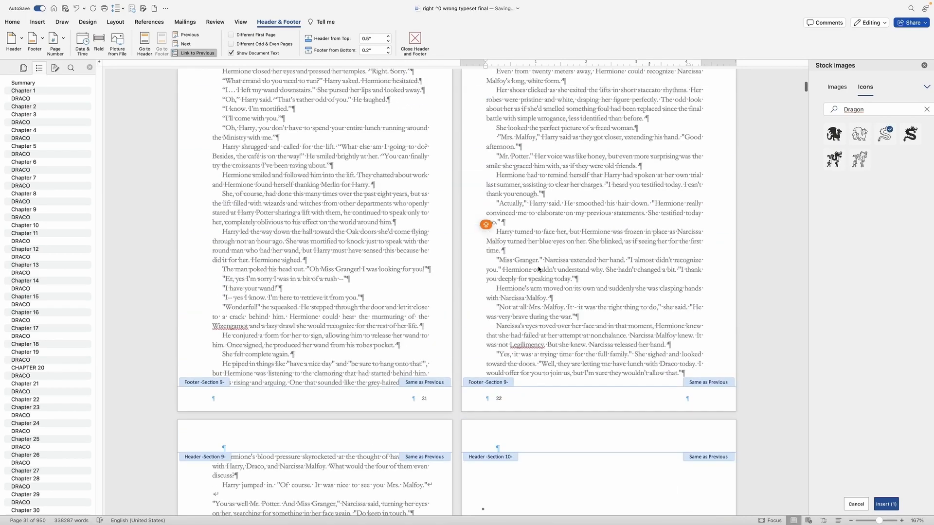
# - Edit the footer of the Chapter 3 section and give it a different first page to remove the opening page's number
pyautogui.scroll(15, 538, 270)
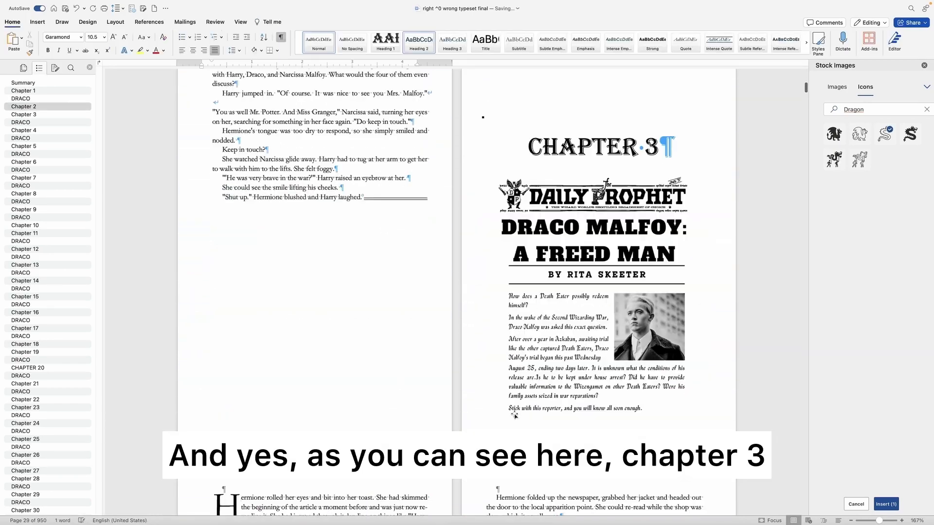
pyautogui.scroll(-3, 514, 416)
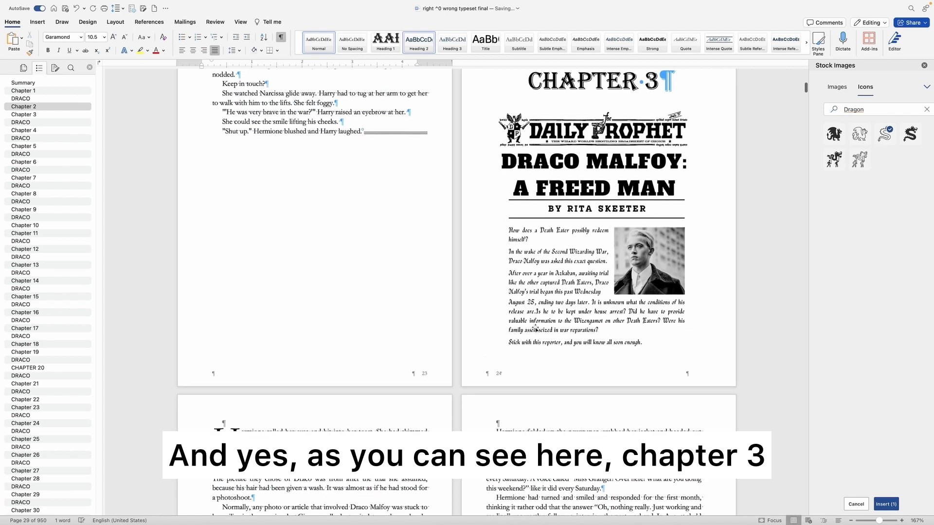
pyautogui.click(504, 376)
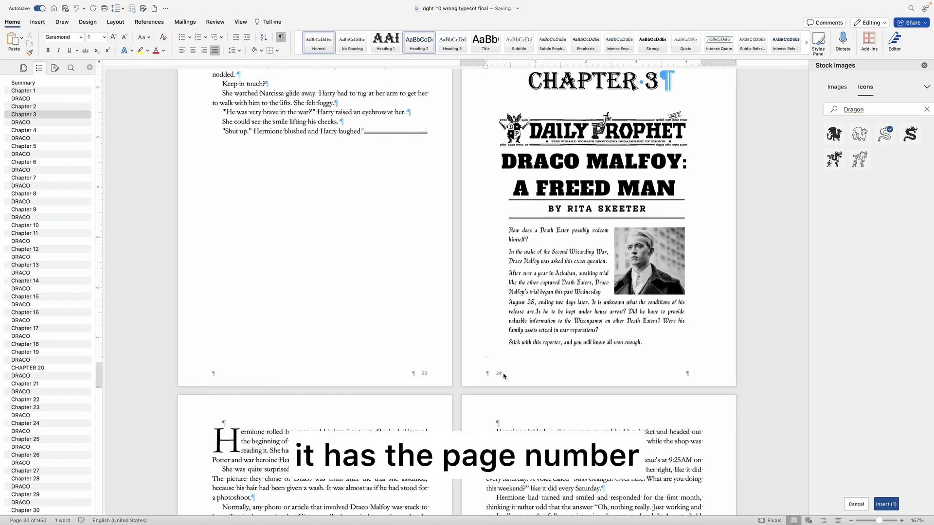
pyautogui.click(42, 24)
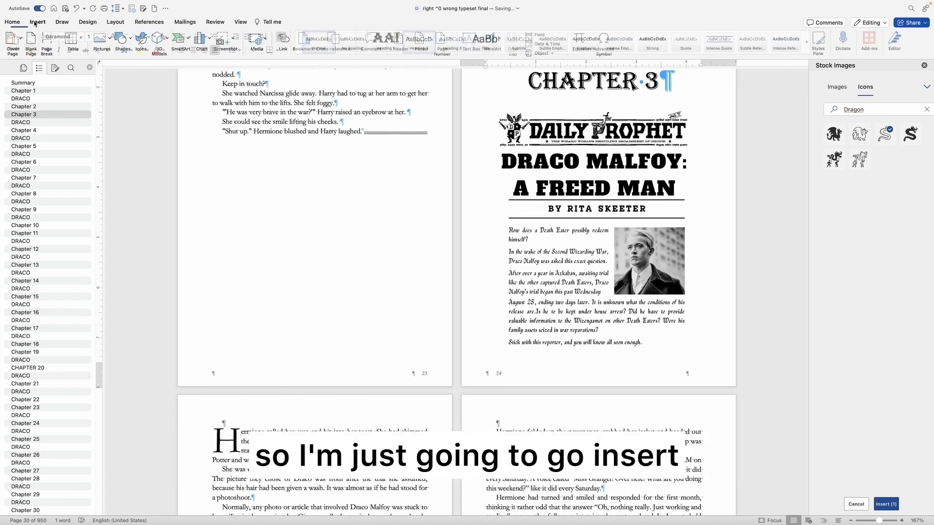
pyautogui.click(421, 38)
pyautogui.click(443, 264)
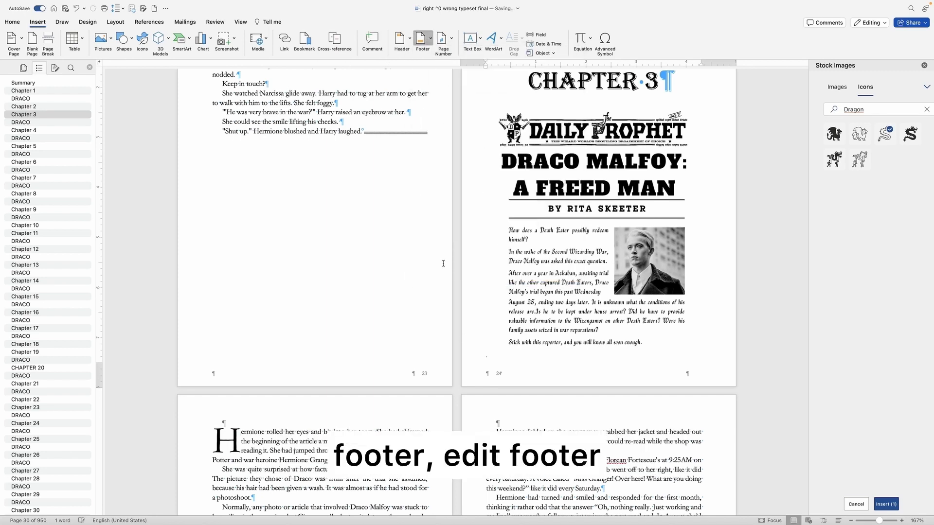
pyautogui.click(231, 35)
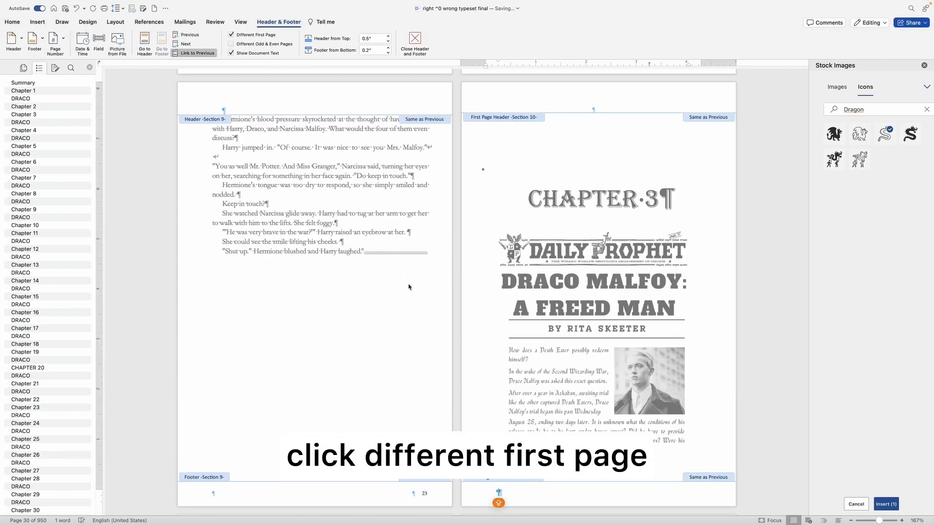
pyautogui.scroll(-10, 520, 421)
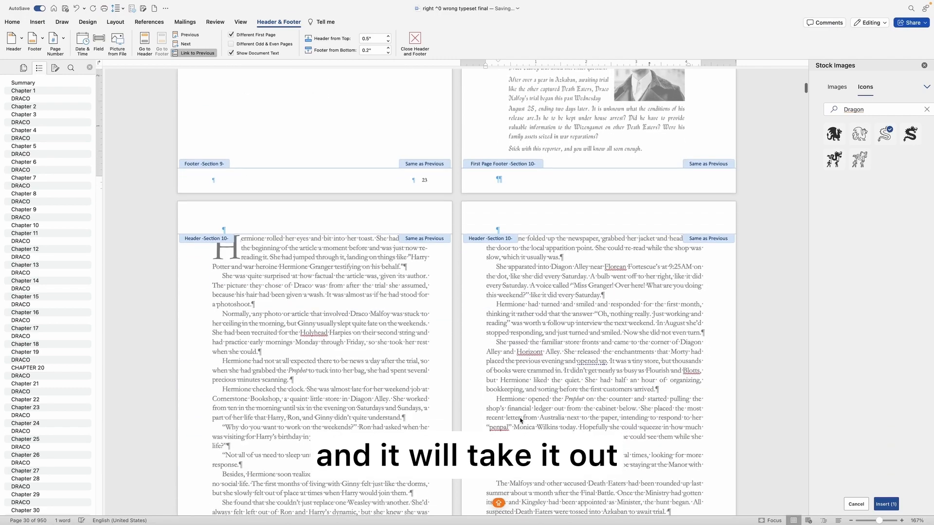
pyautogui.scroll(-12, 520, 420)
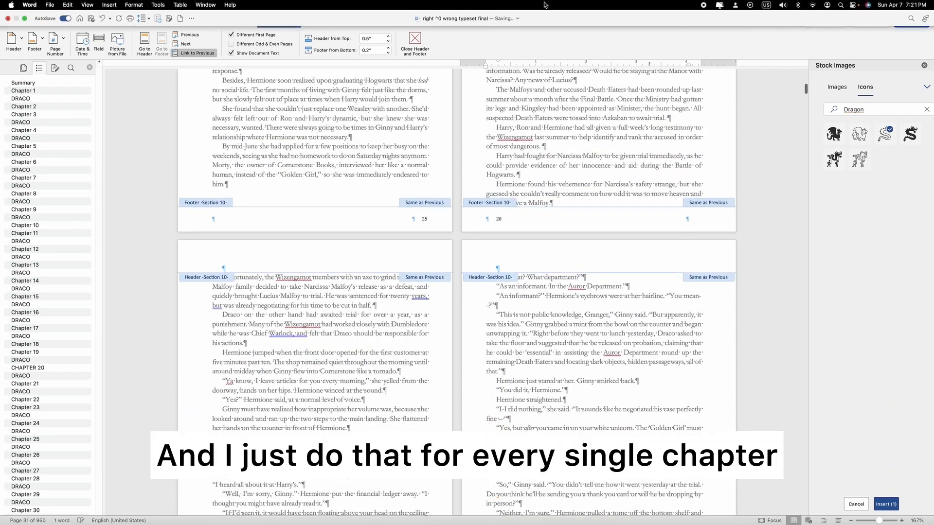
pyautogui.click(21, 131)
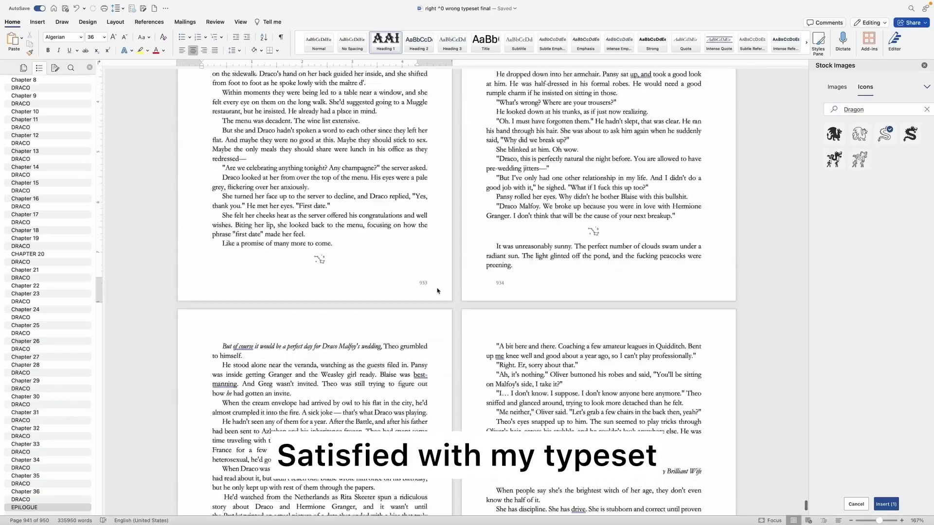
pyautogui.scroll(20, 437, 290)
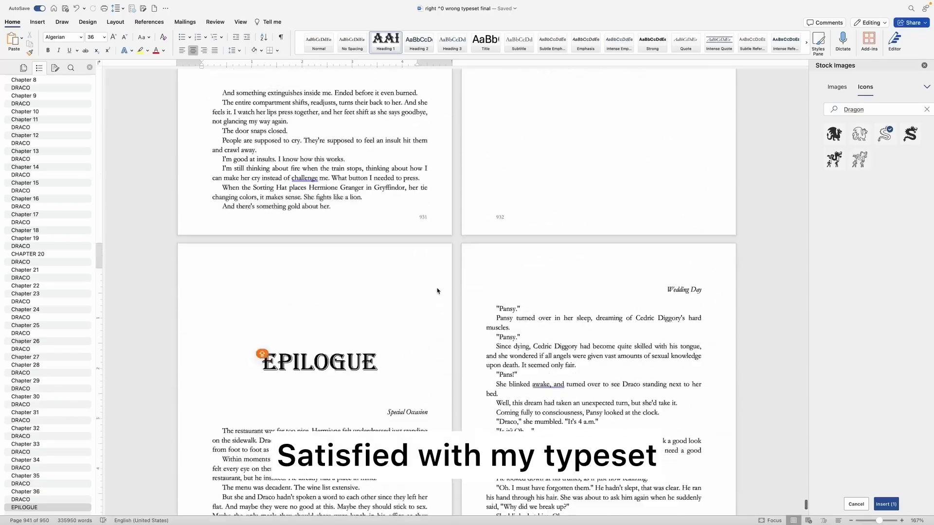
pyautogui.scroll(20, 437, 288)
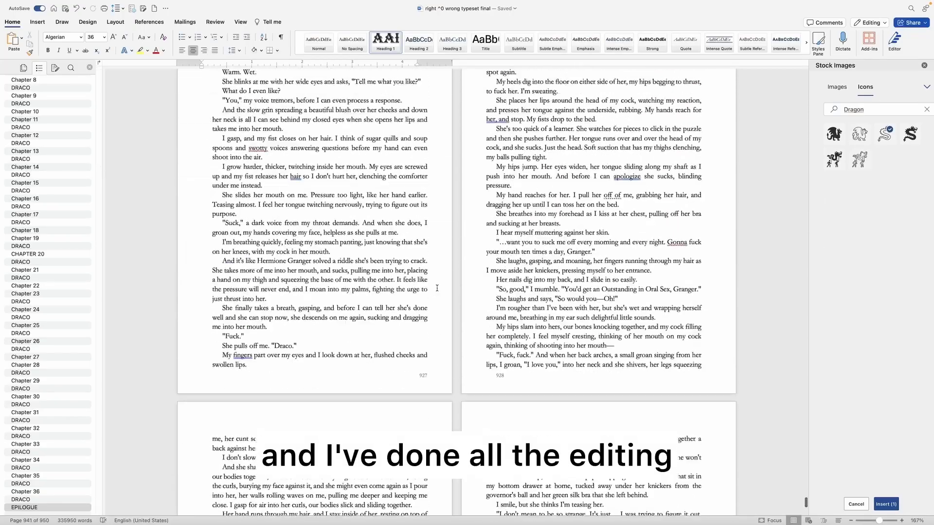
pyautogui.scroll(15, 436, 288)
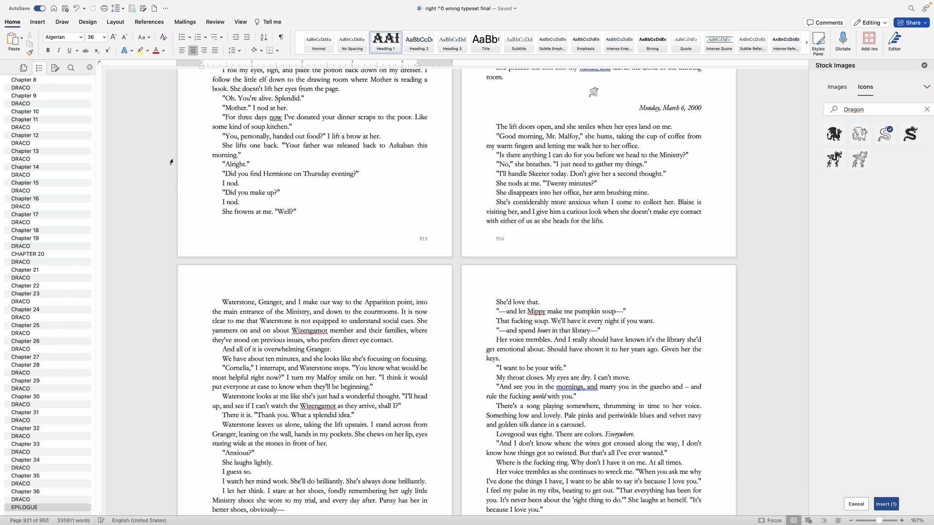
# - Save a copy of the typeset as a PDF named "RIGHT AND WRONG SAMPLE"
pyautogui.click(48, 5)
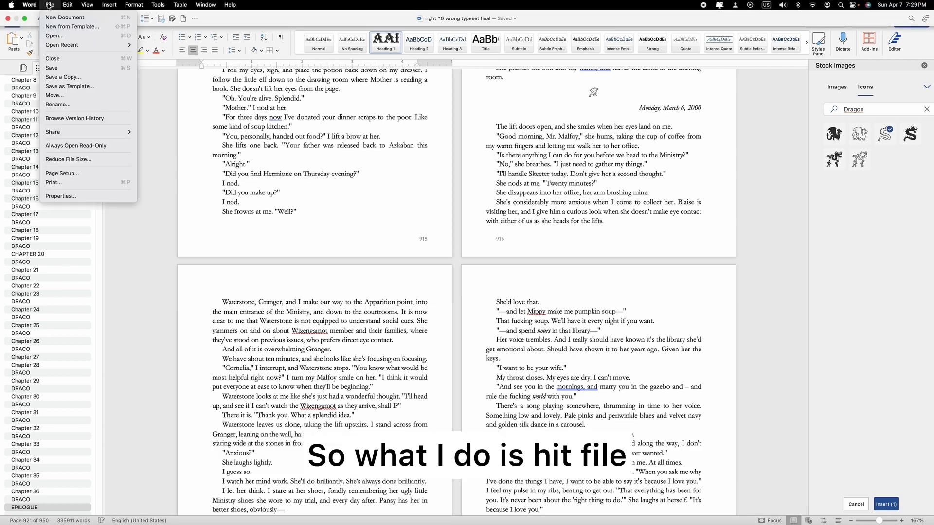
pyautogui.click(73, 78)
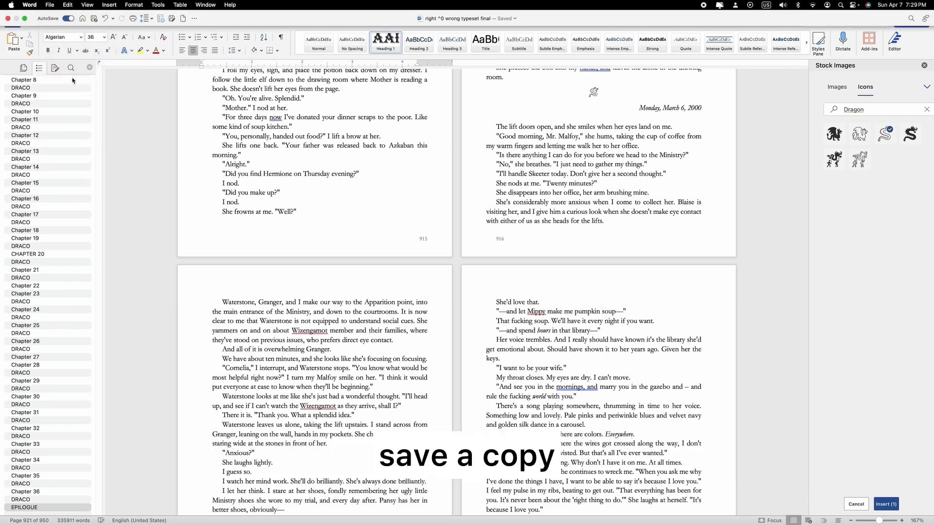
pyautogui.click(347, 330)
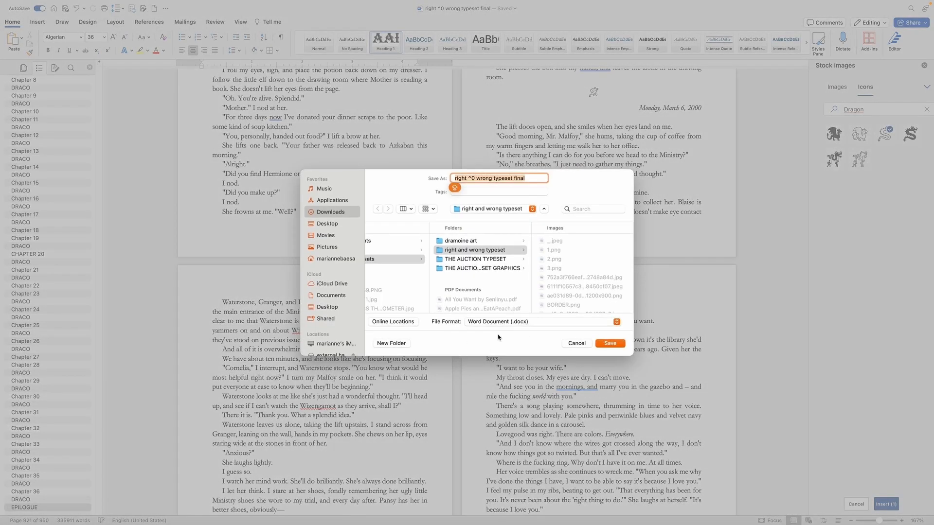
pyautogui.click(498, 322)
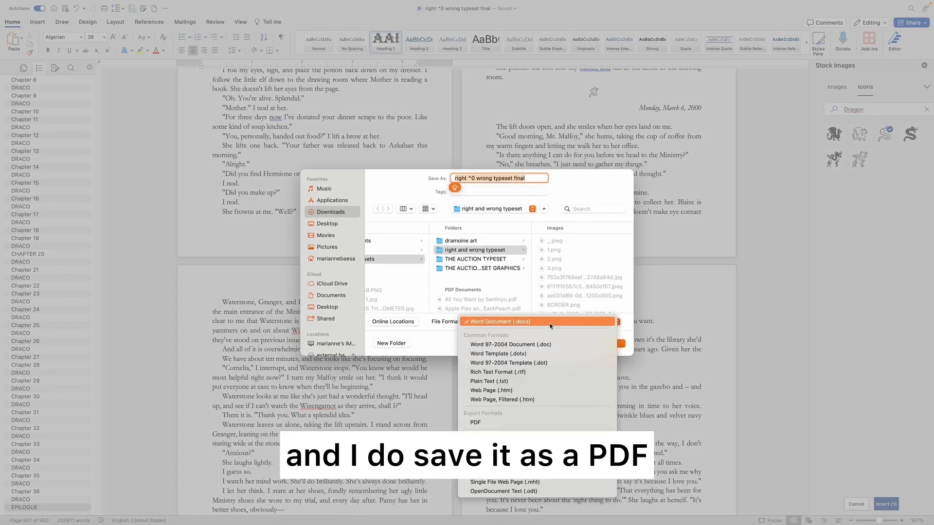
pyautogui.click(497, 423)
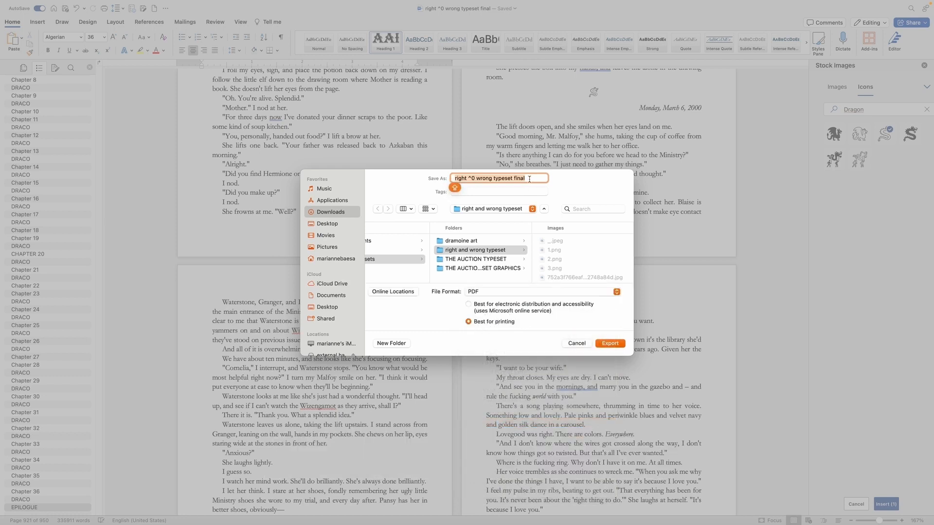
pyautogui.write('RI')
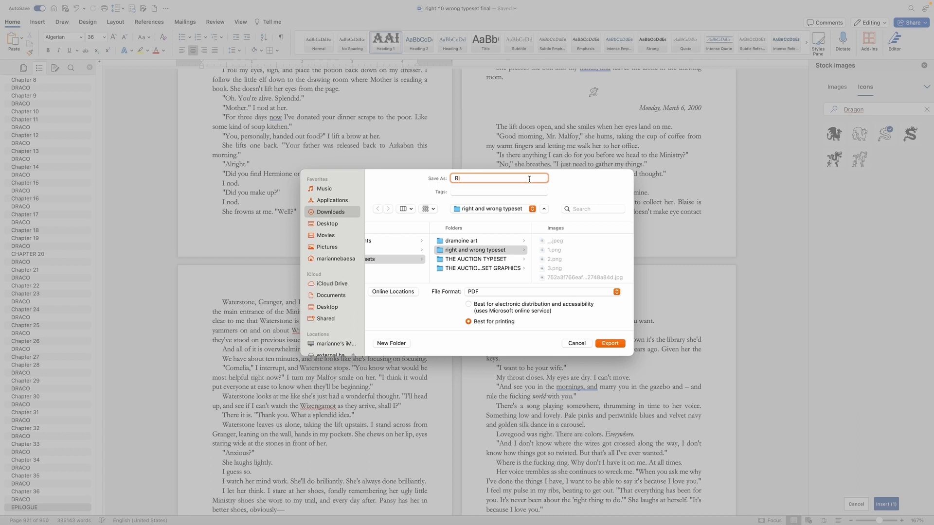
pyautogui.write('GHT AND WRONG SAMPLE')
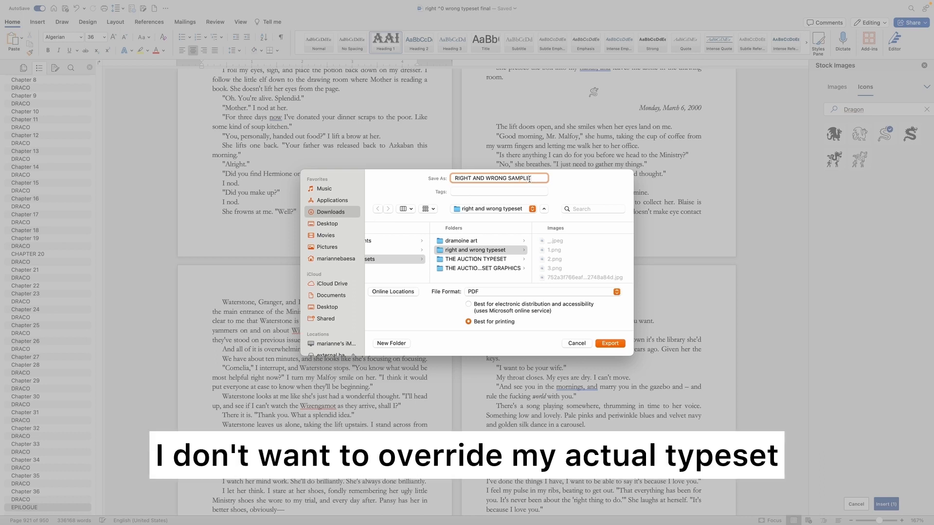
pyautogui.click(610, 344)
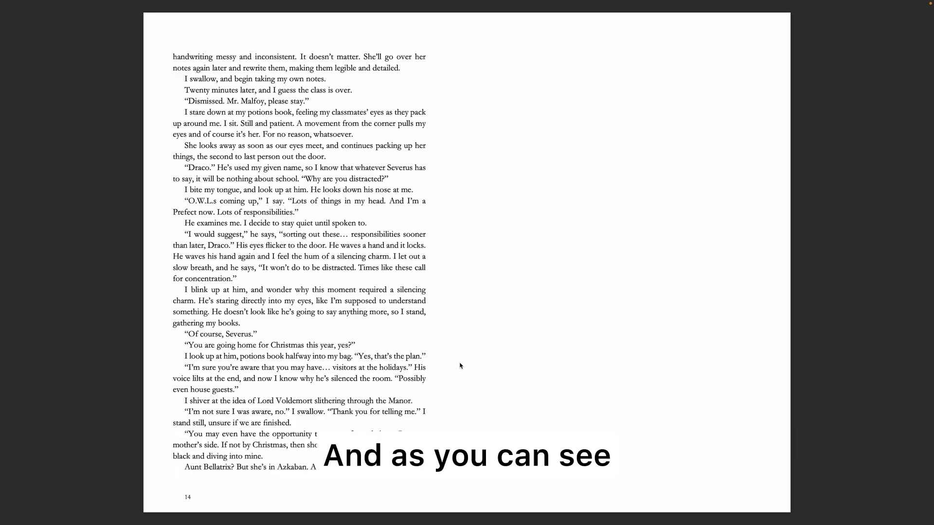
# - Page through the exported PDF in Preview to examine the book-fold page order and the first signatures
pyautogui.scroll(-10, 460, 366)
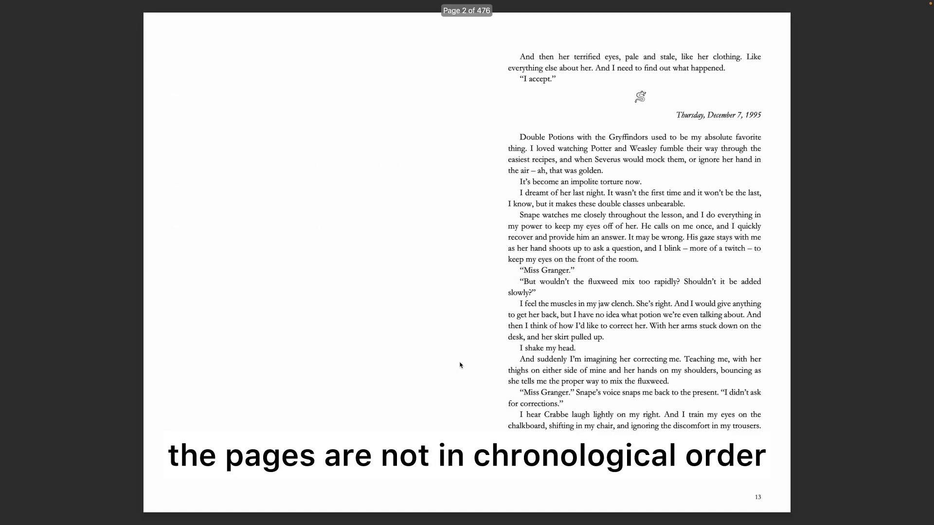
pyautogui.scroll(-10, 460, 365)
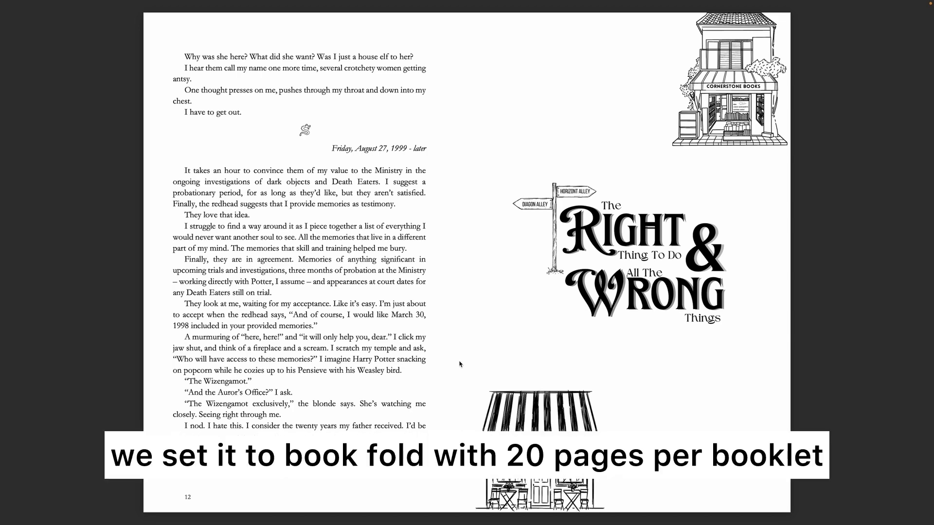
pyautogui.scroll(-5, 459, 364)
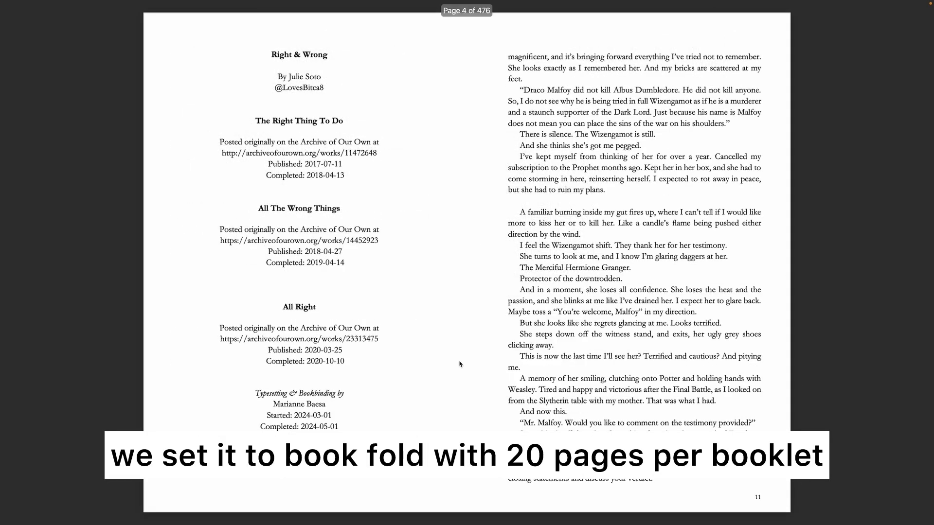
pyautogui.scroll(-5, 459, 364)
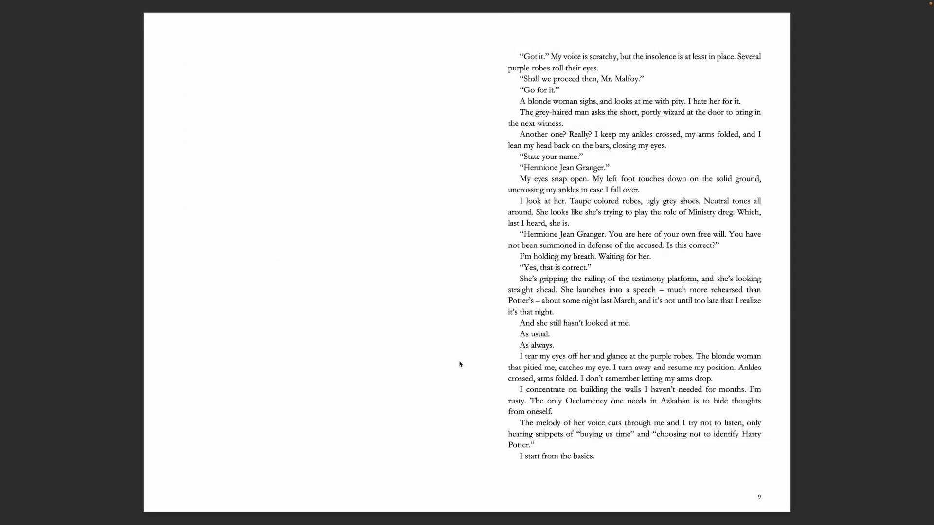
pyautogui.scroll(-3, 460, 364)
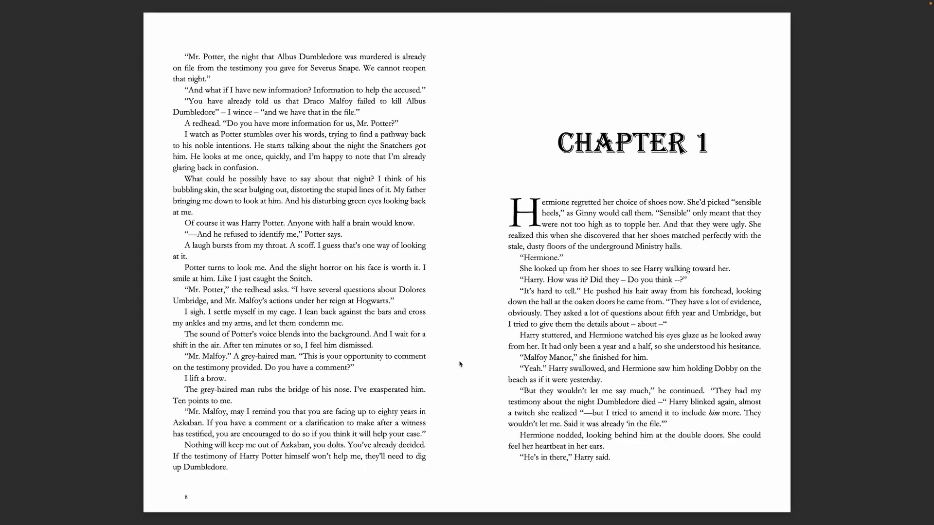
pyautogui.scroll(-2, 460, 351)
pyautogui.scroll(1, 459, 351)
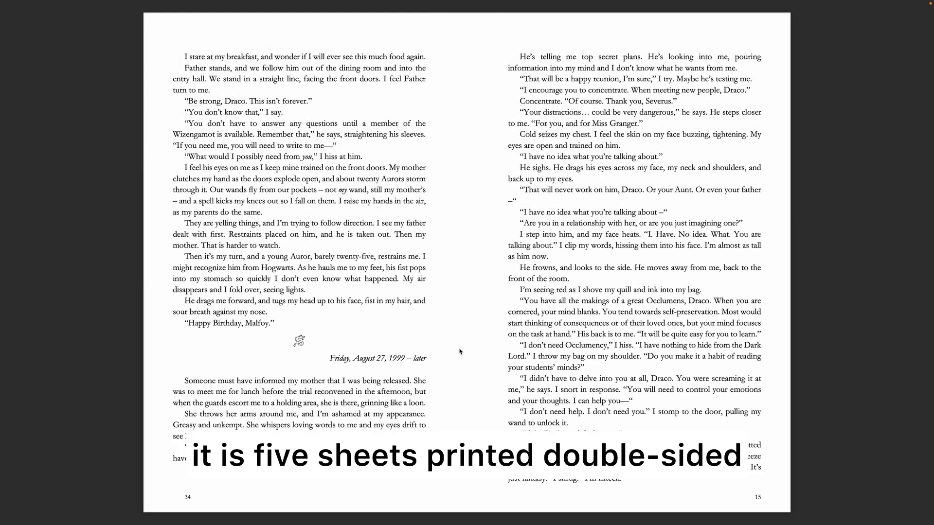
pyautogui.press('Right')
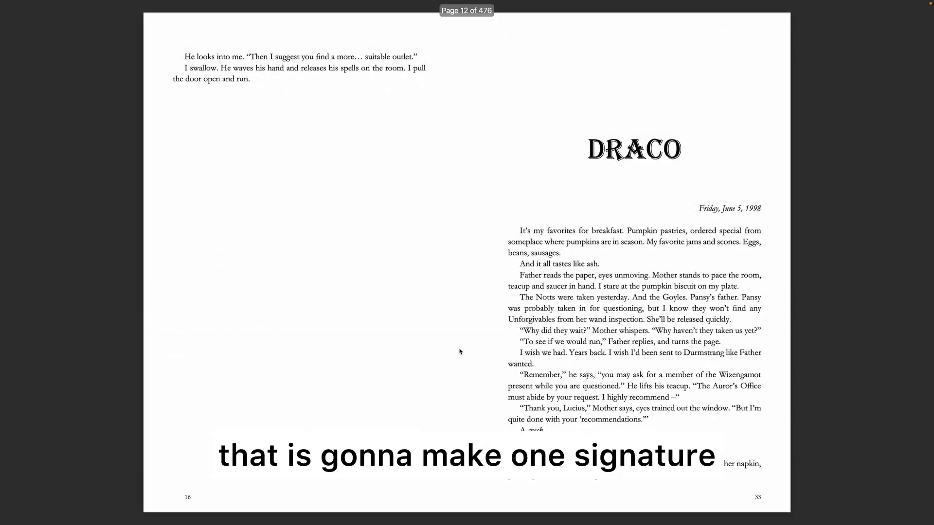
pyautogui.press('Right')
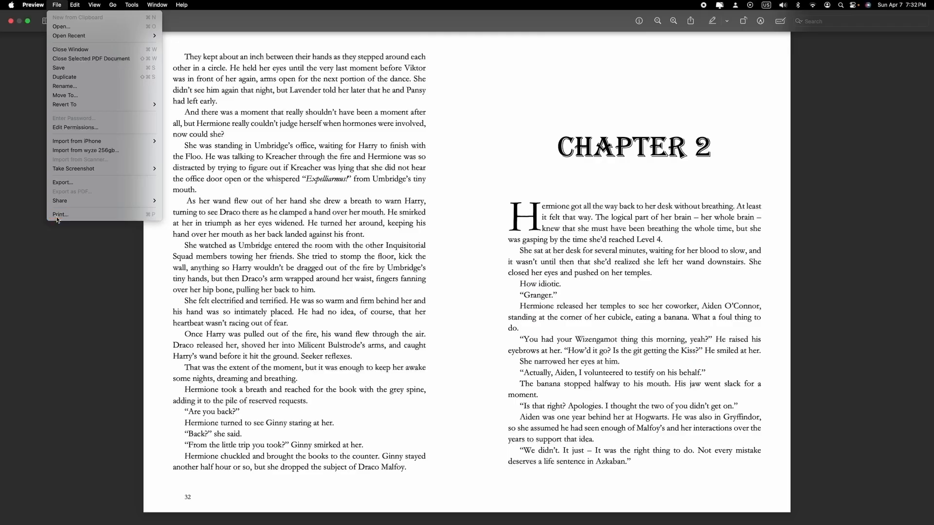
# - Set up printing of the PDF for the page range 1 to 10, double-sided with On (Short Edge)
pyautogui.click(57, 219)
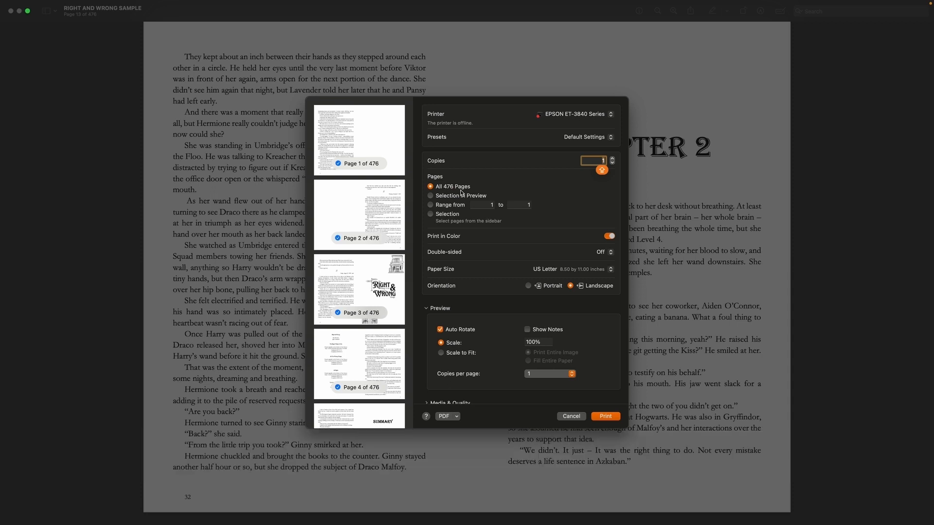
pyautogui.click(440, 206)
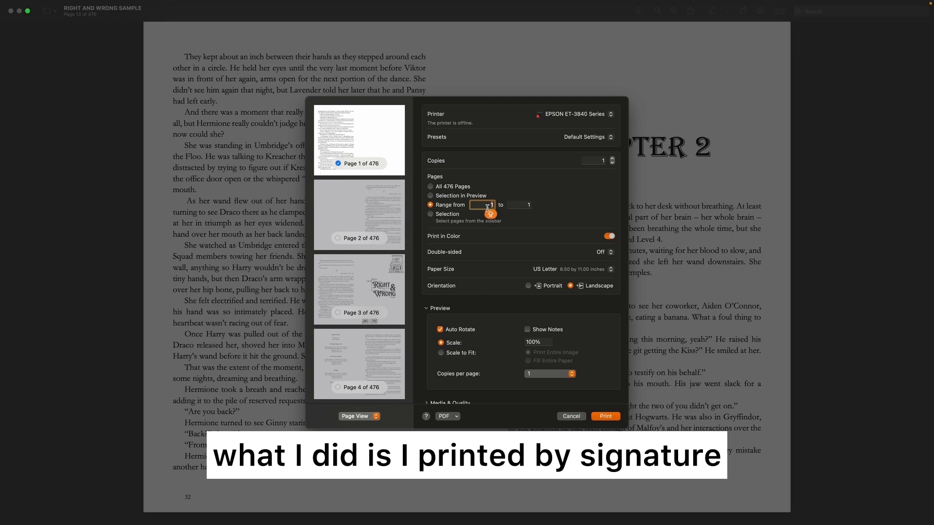
pyautogui.click(525, 205)
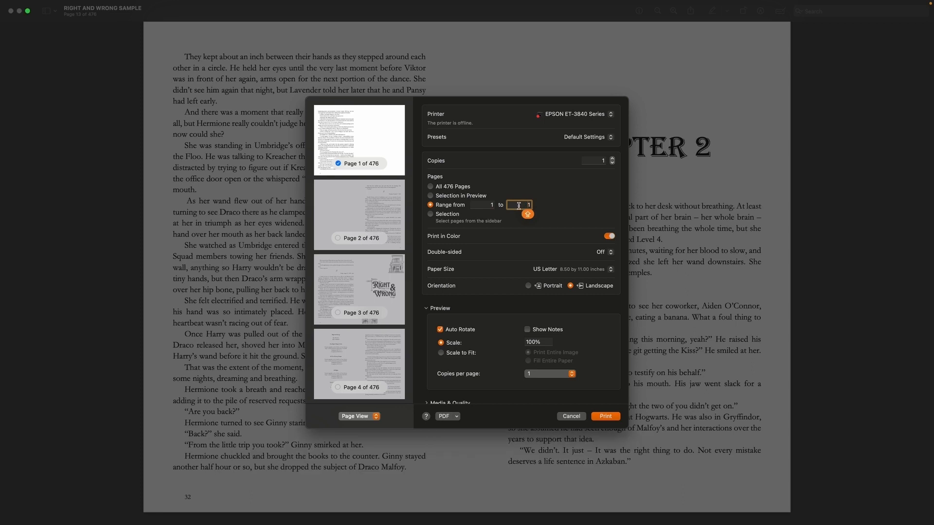
pyautogui.write('0')
pyautogui.click(604, 253)
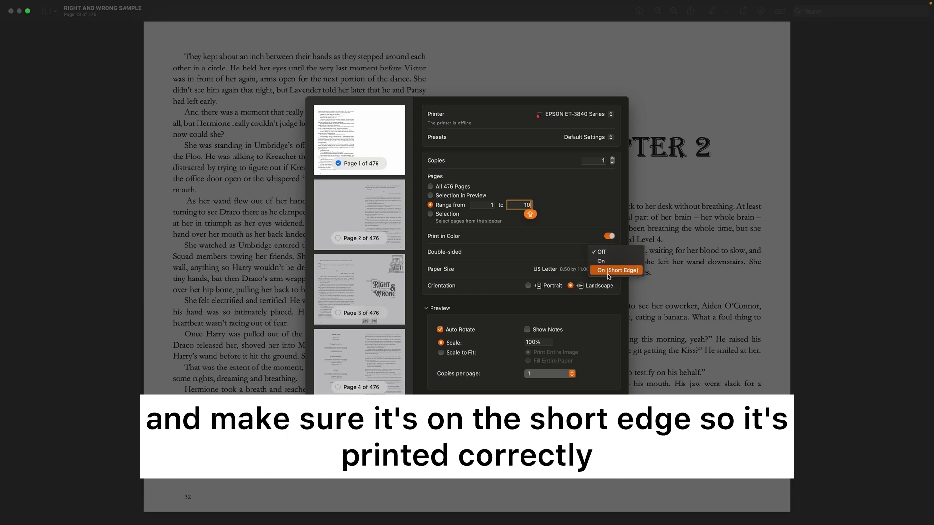
pyautogui.click(608, 271)
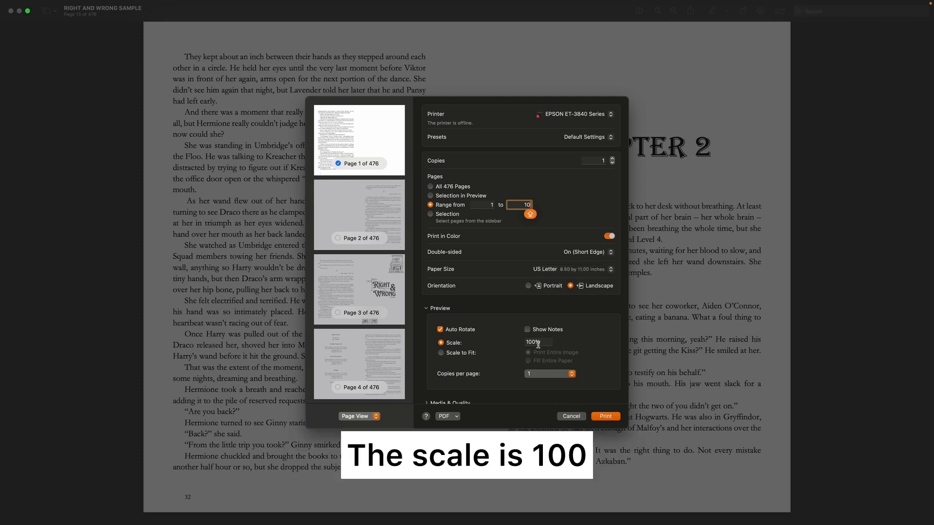
# - Review the remaining print settings and check the page thumbnails to see which pages of the first signature are selected for printing
pyautogui.scroll(-4, 525, 358)
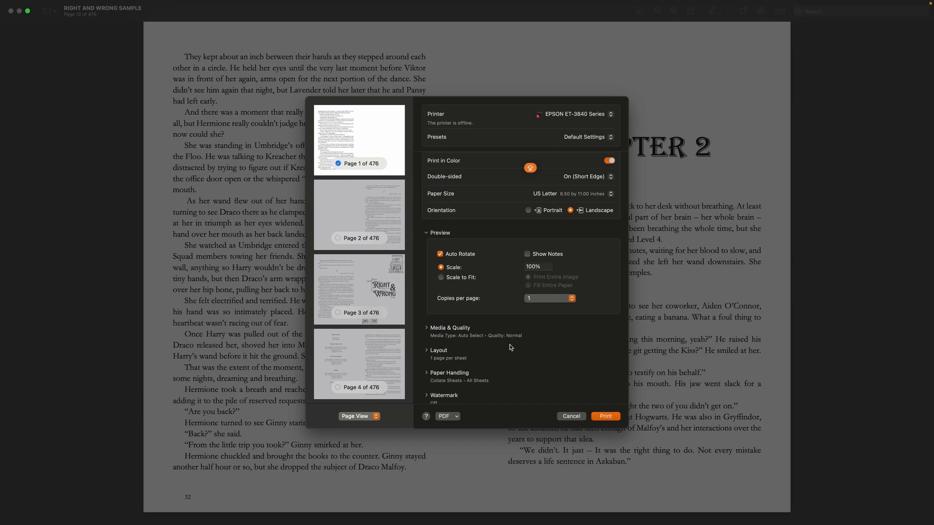
pyautogui.scroll(-2, 534, 371)
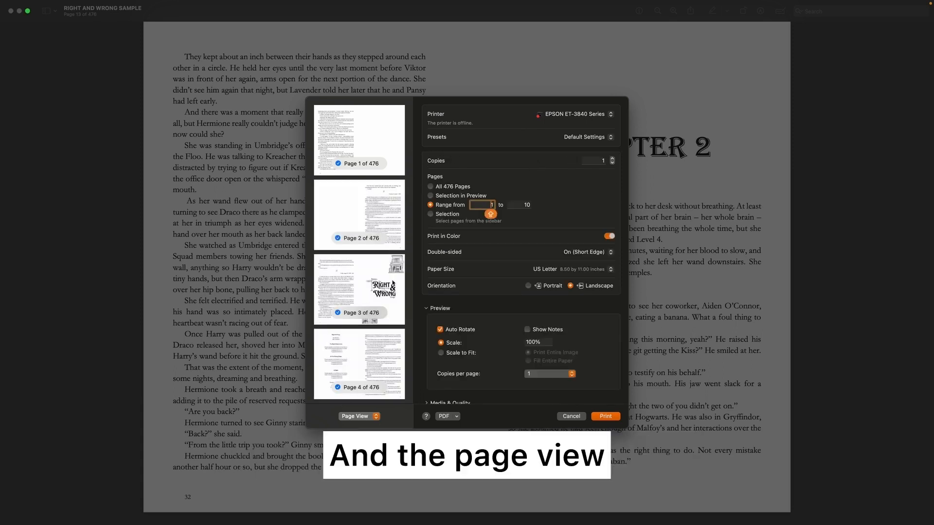
pyautogui.scroll(-10, 393, 266)
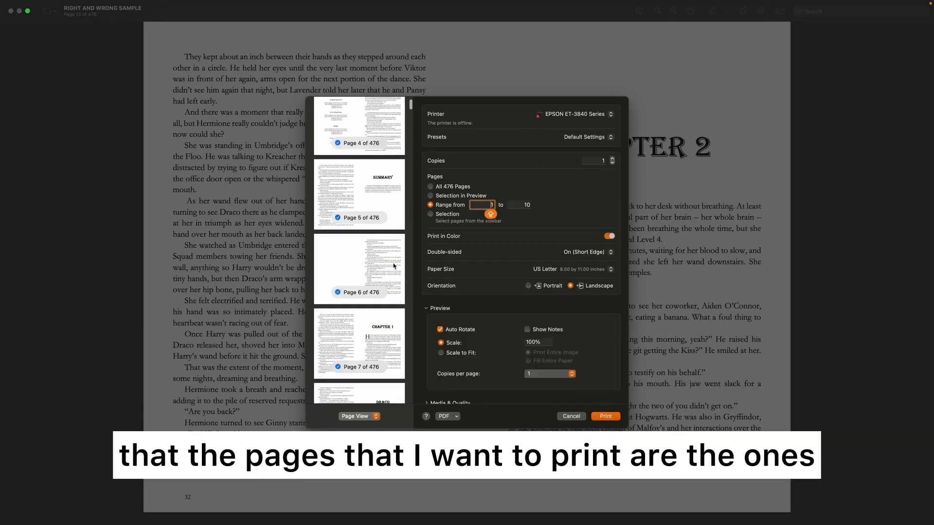
pyautogui.scroll(-5, 394, 266)
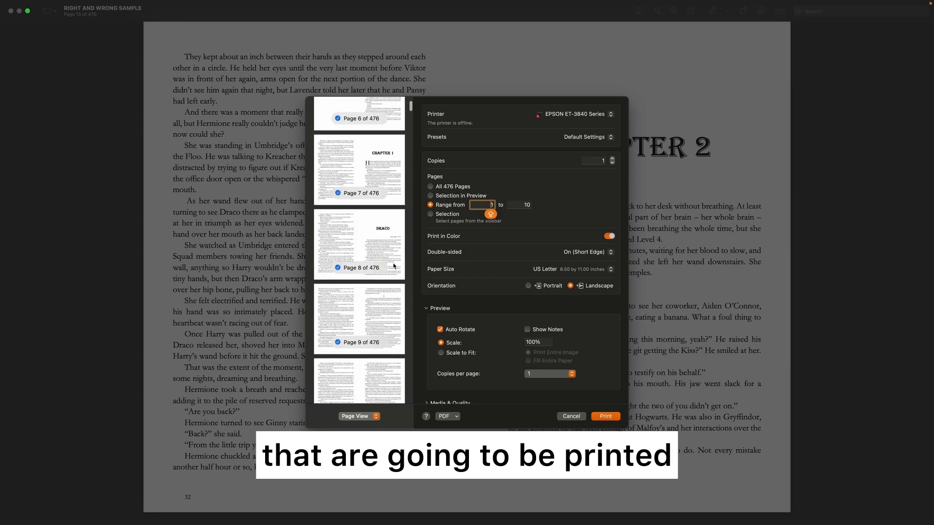
pyautogui.scroll(15, 394, 265)
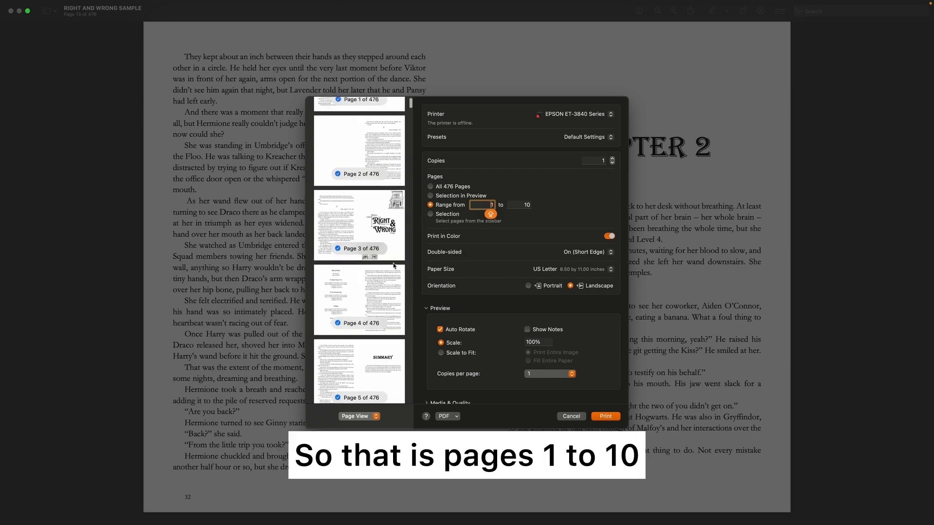
pyautogui.scroll(-8, 394, 266)
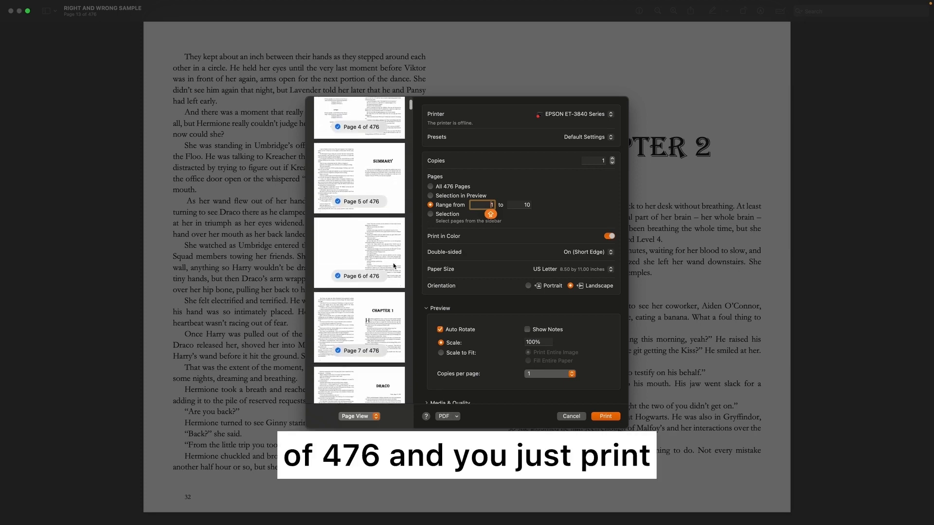
pyautogui.scroll(-5, 394, 266)
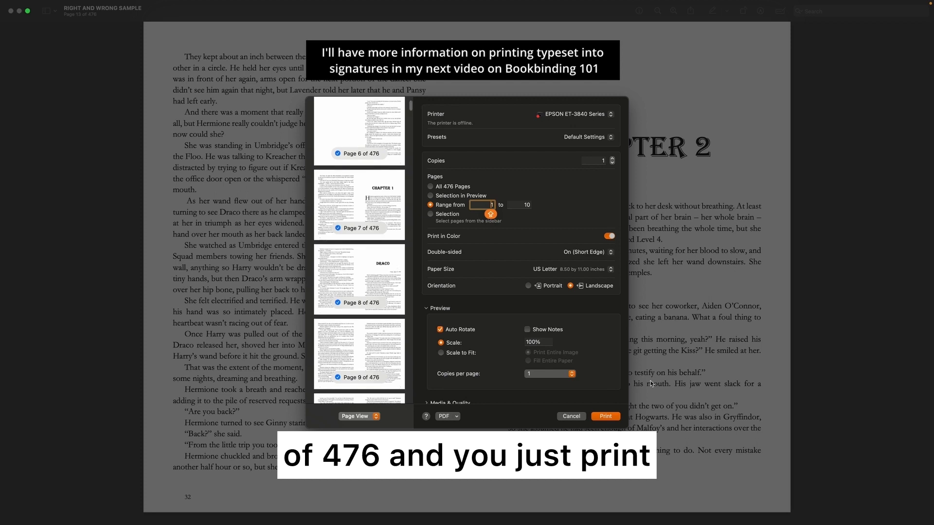